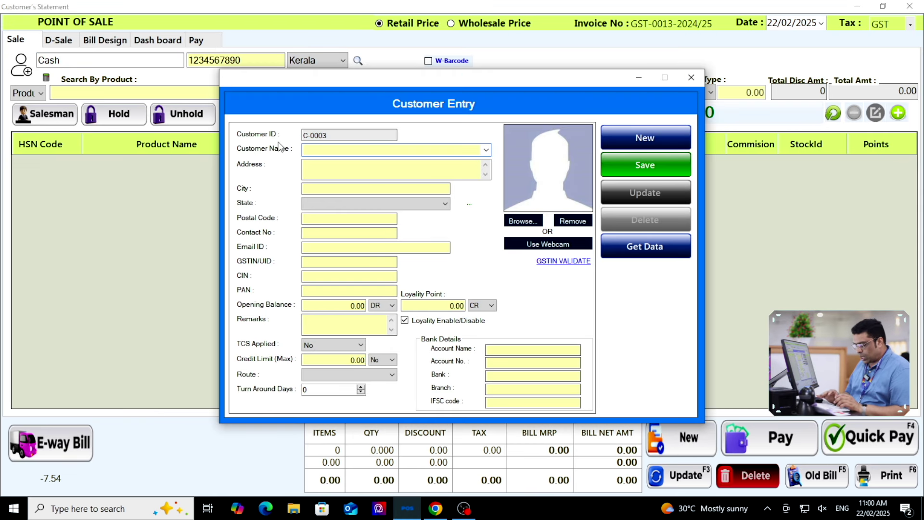
# Fill in the new customer's name, address, city, state Kerala, postal code, contact number and e-mail in the customer entry form
pyautogui.write('kumar')
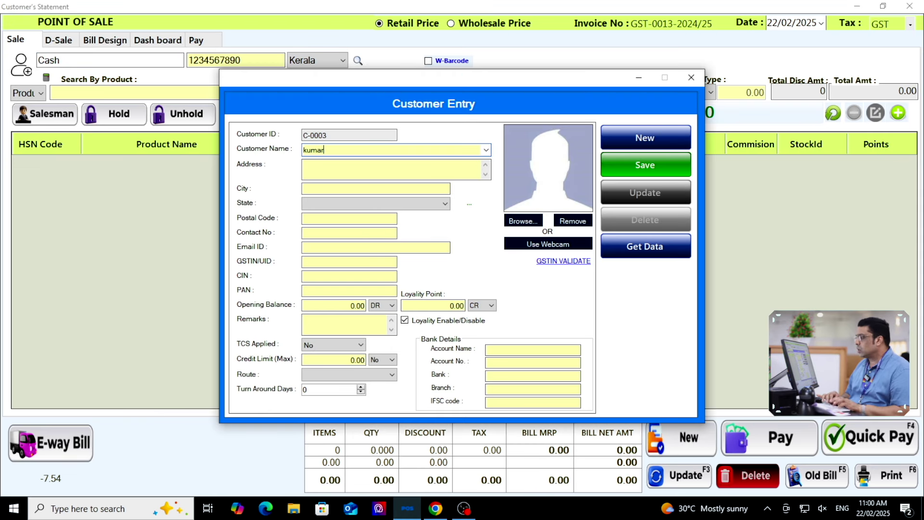
pyautogui.press('Tab')
pyautogui.write('vaikom')
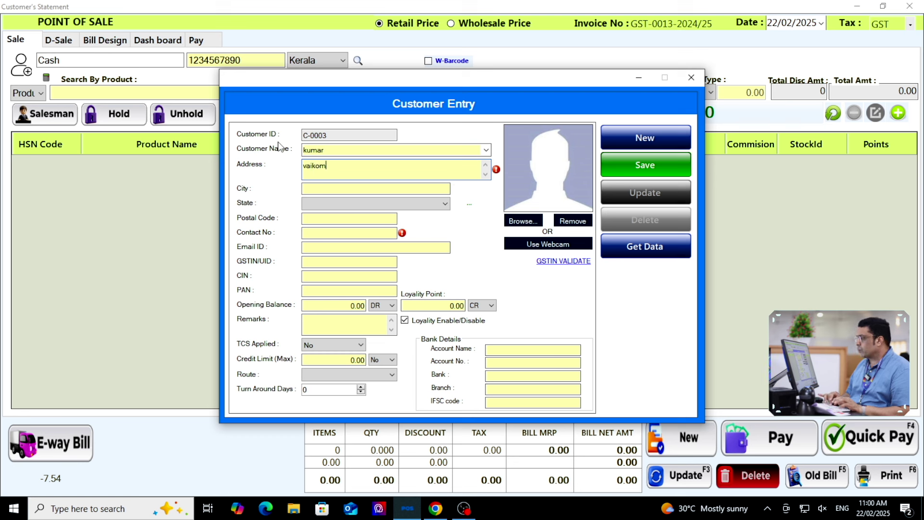
pyautogui.press('Tab')
pyautogui.write('ktm')
pyautogui.press('Tab')
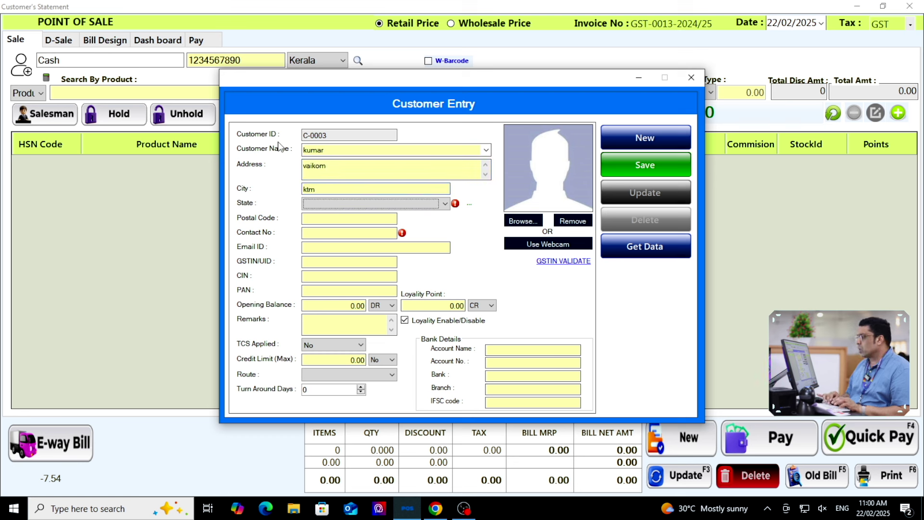
pyautogui.write('ke')
pyautogui.press('Tab')
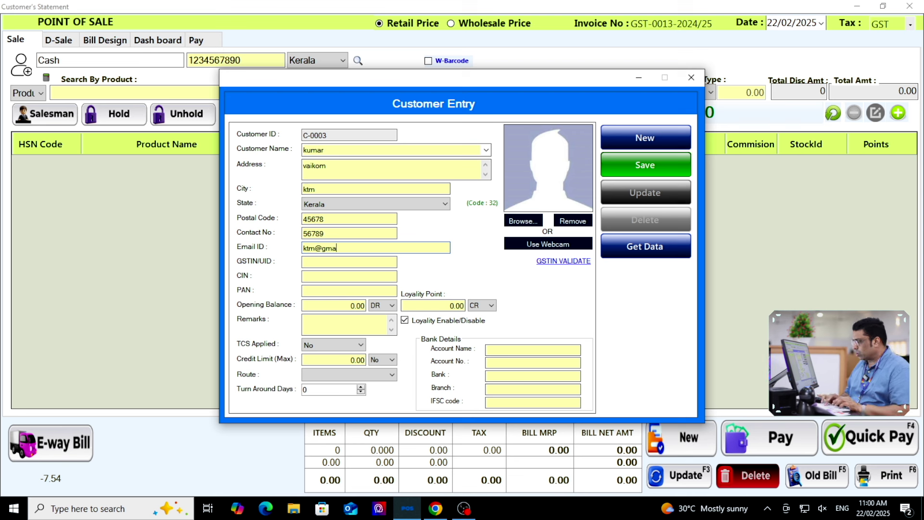
pyautogui.write('l.com')
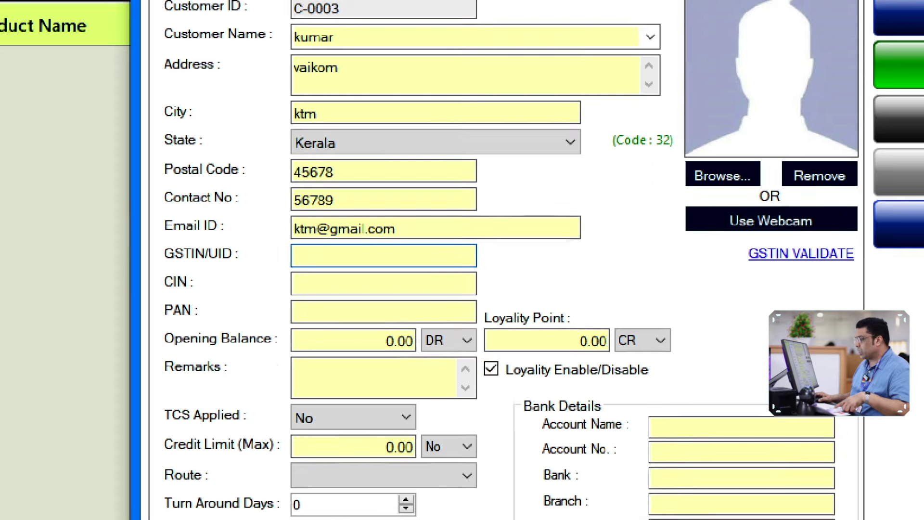
# Enter the customer's GSTIN/UID and save the customer record
pyautogui.click(325, 261)
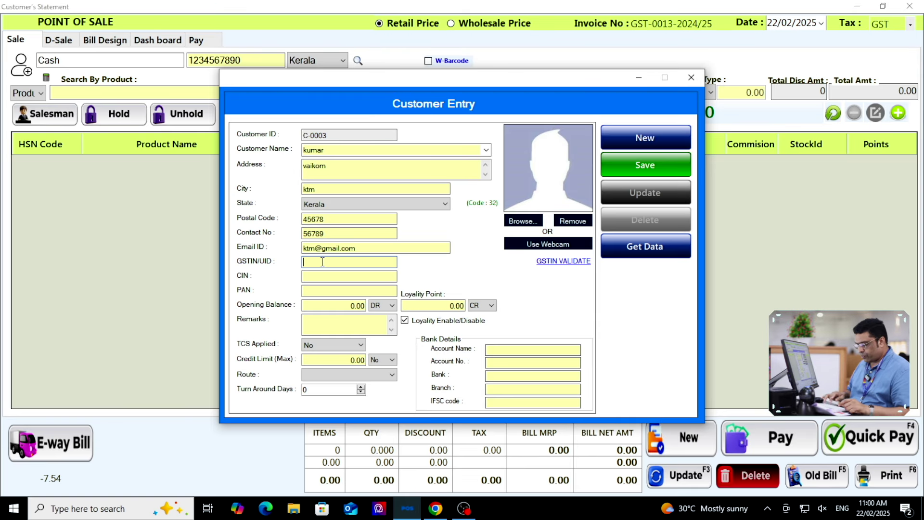
pyautogui.write('34567')
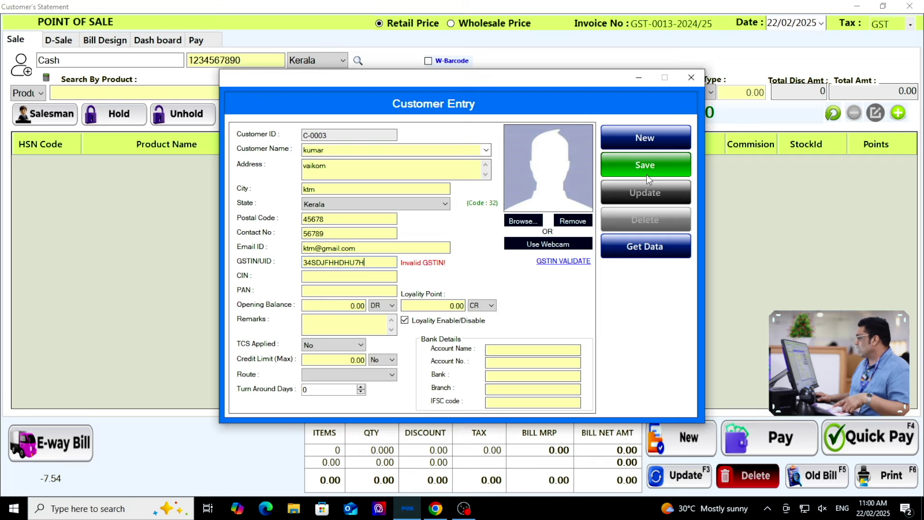
pyautogui.click(646, 175)
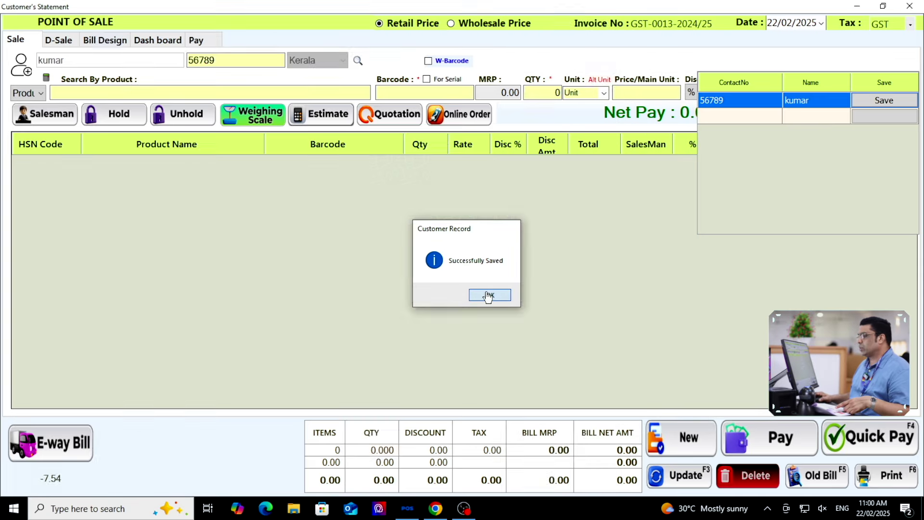
pyautogui.click(489, 295)
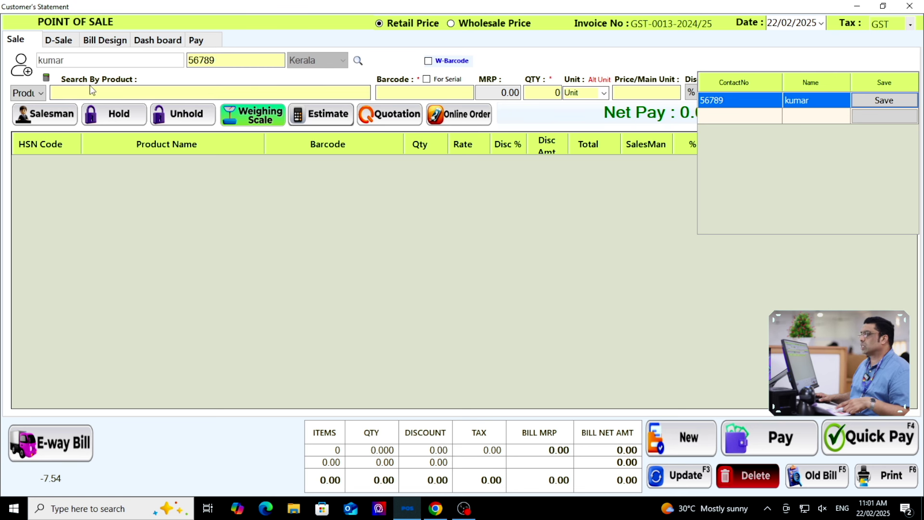
# Pick the newly saved customer from the matching contacts for the current sale
pyautogui.click(216, 65)
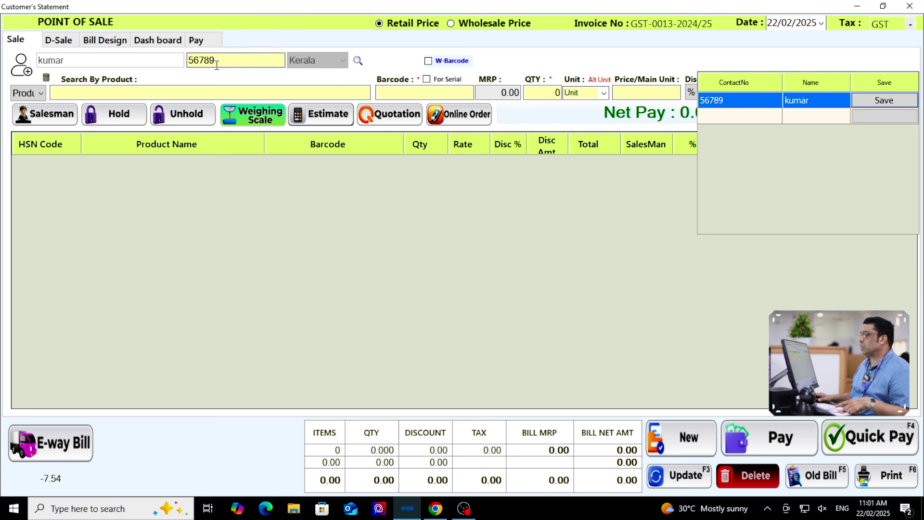
pyautogui.moveTo(226, 62); pyautogui.dragTo(165, 78)
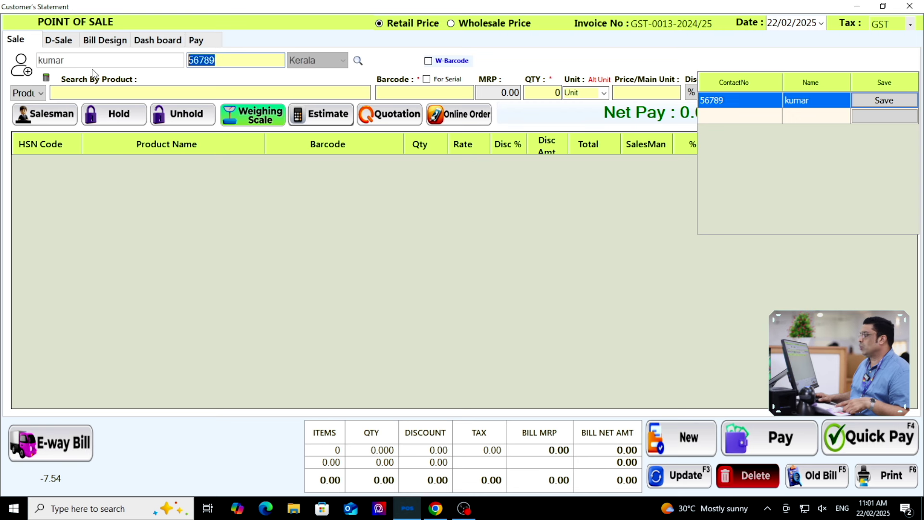
pyautogui.click(821, 105)
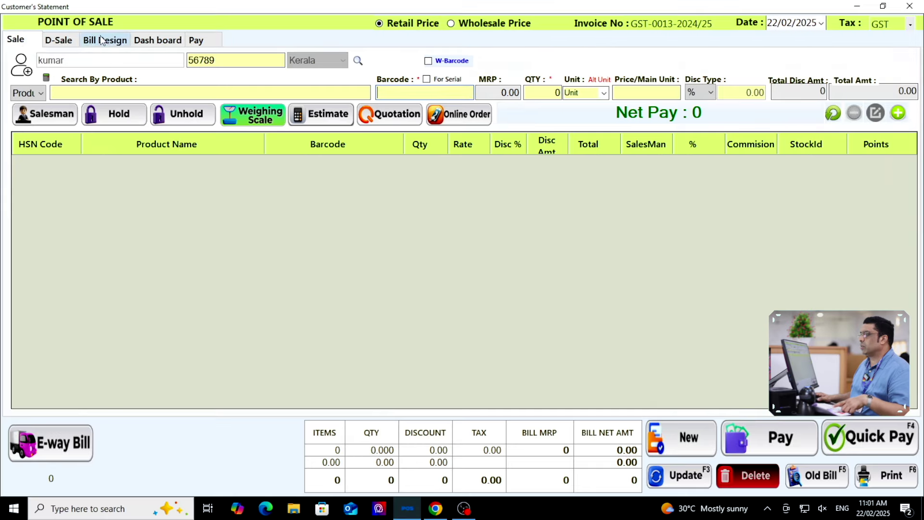
# In the bill design options, preview the A4 layouts and select A4-Style3
pyautogui.click(207, 80)
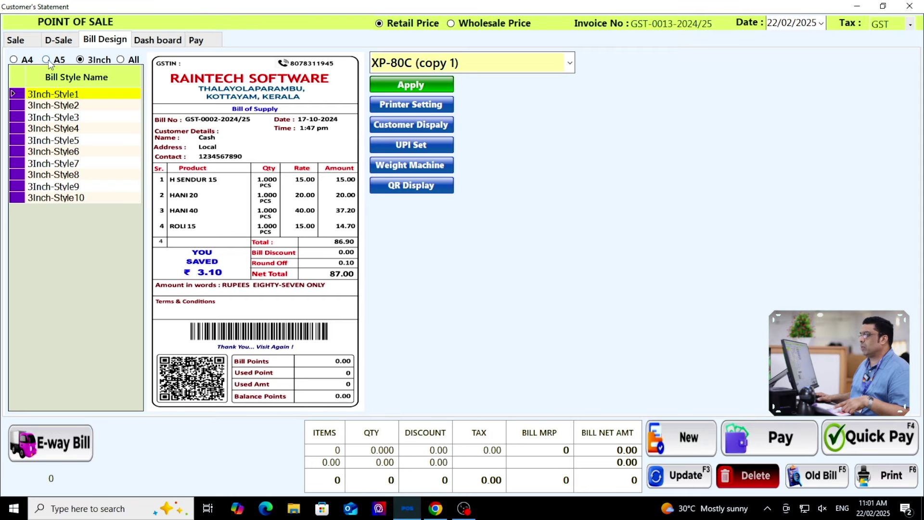
pyautogui.click(24, 59)
pyautogui.click(49, 98)
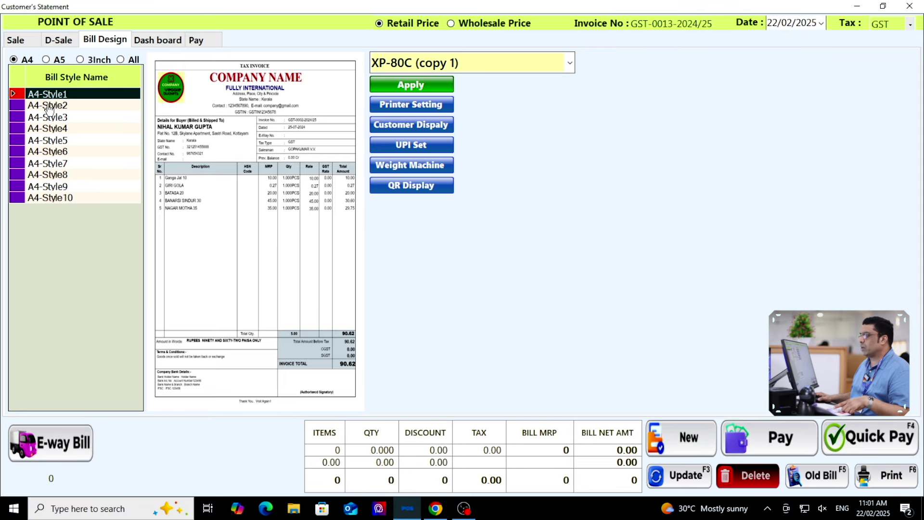
pyautogui.click(50, 105)
pyautogui.click(53, 117)
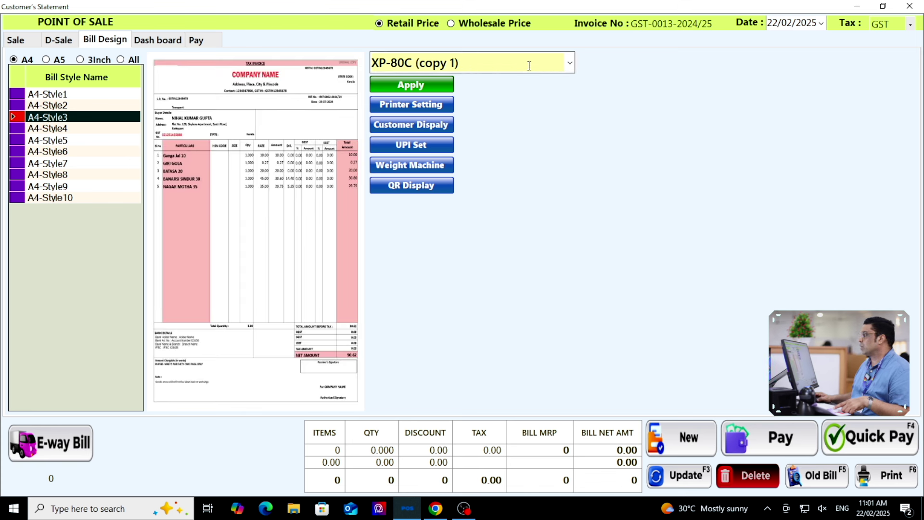
# Set the bill printer to Microsoft Print to PDF and apply the bill design
pyautogui.click(569, 63)
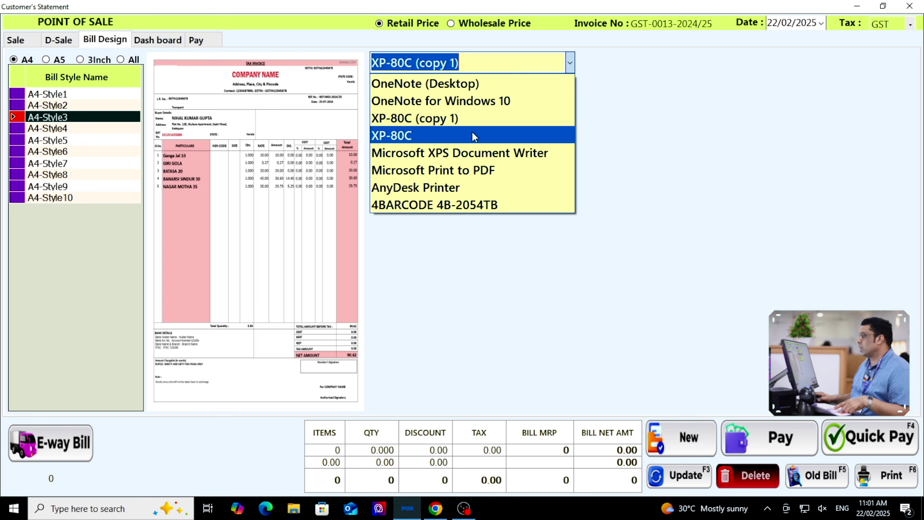
pyautogui.click(474, 170)
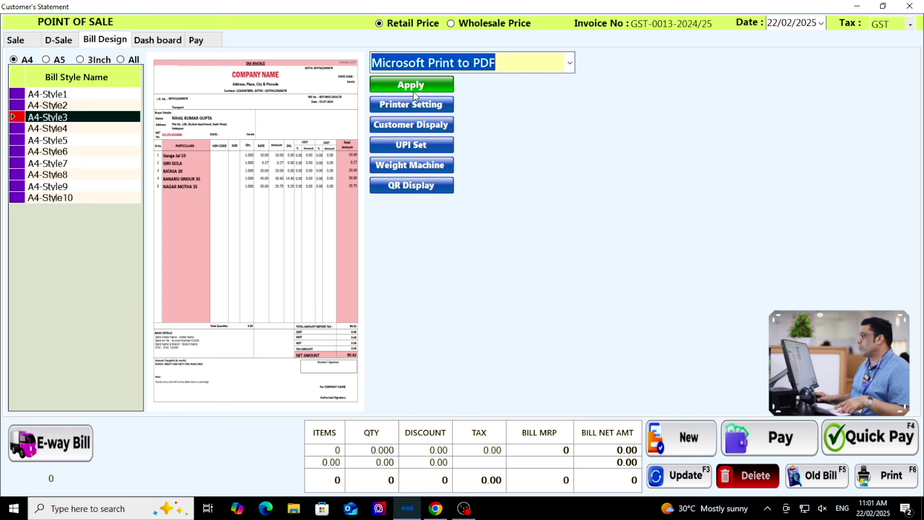
pyautogui.click(411, 87)
pyautogui.click(493, 296)
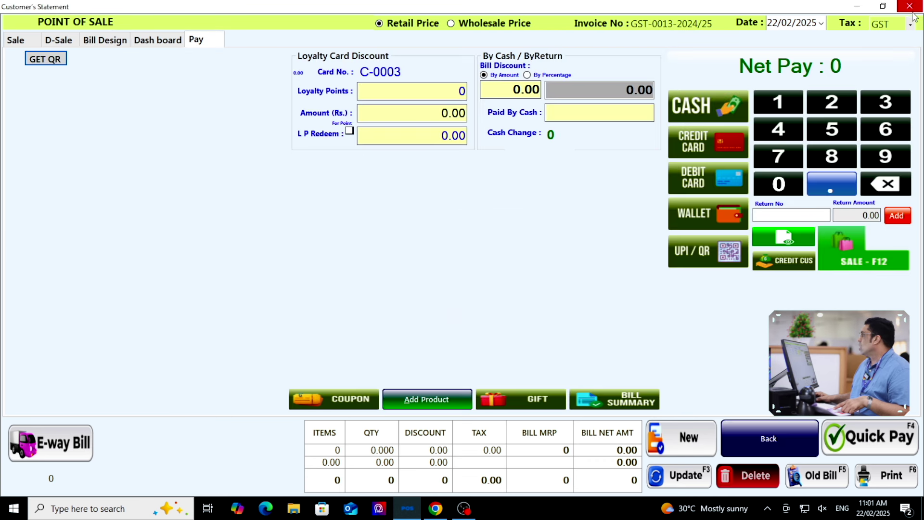
# Return to the sale and add the products with barcodes 650002 to 650010, 650012 and 651062
pyautogui.click(14, 40)
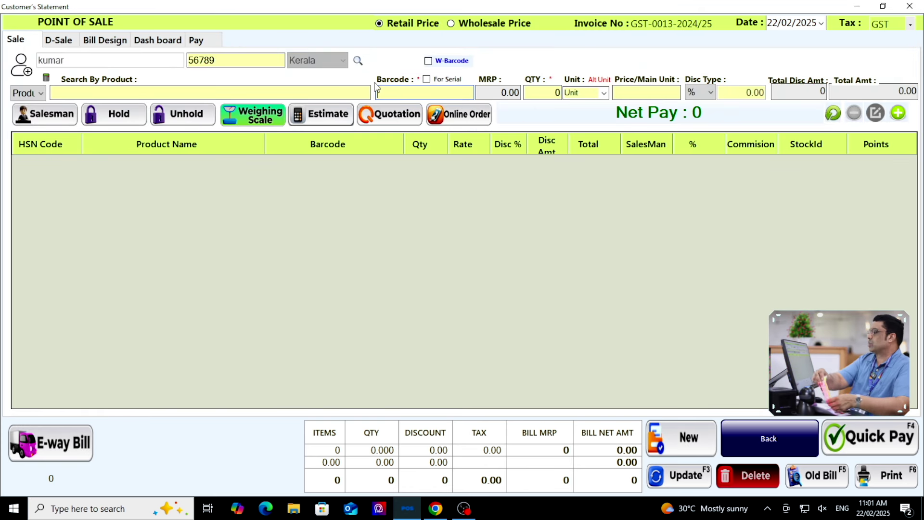
pyautogui.write('650004')
pyautogui.press('Return')
pyautogui.write('650003')
pyautogui.press('Return')
pyautogui.write('650002')
pyautogui.press('Return')
pyautogui.write('650005')
pyautogui.press('Return')
pyautogui.write('650')
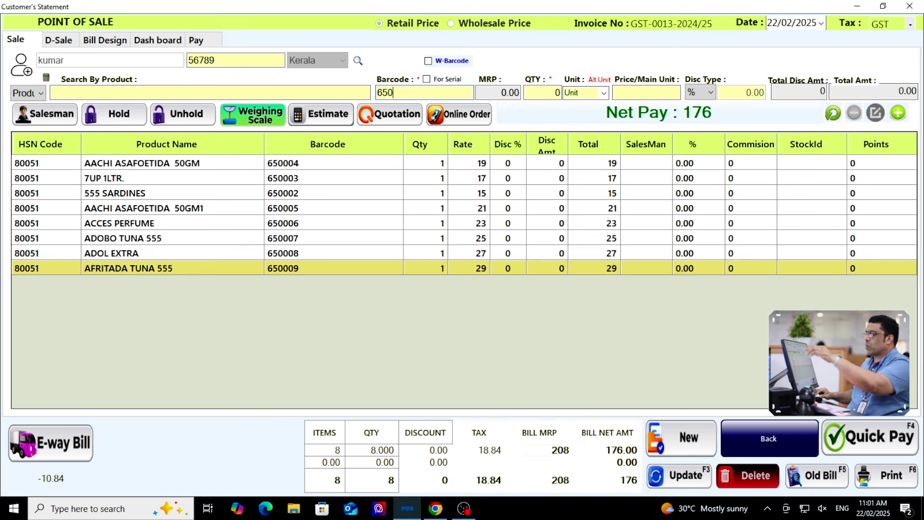
pyautogui.write('006 650007 650008 650009 650010 650012 651062')
pyautogui.press('Return')
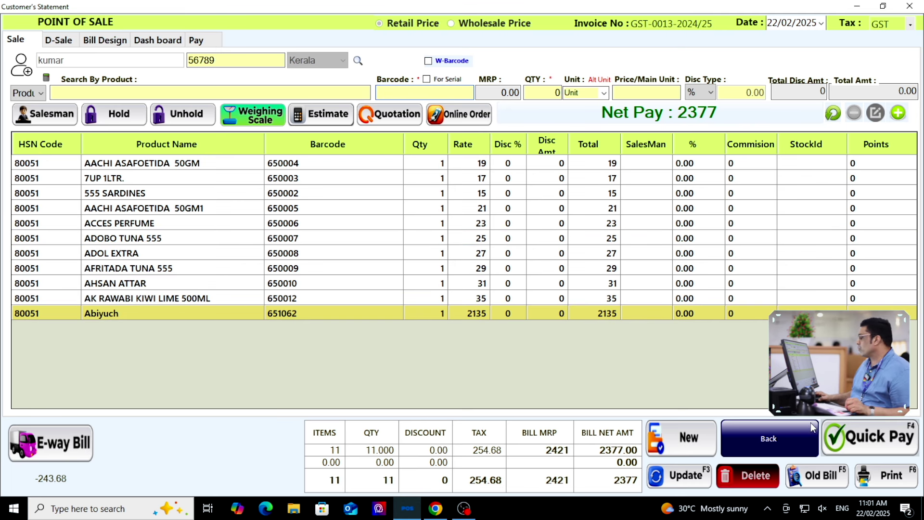
# Complete the sale with Quick Pay and bring up the invoice's print preview
pyautogui.click(847, 436)
pyautogui.click(490, 293)
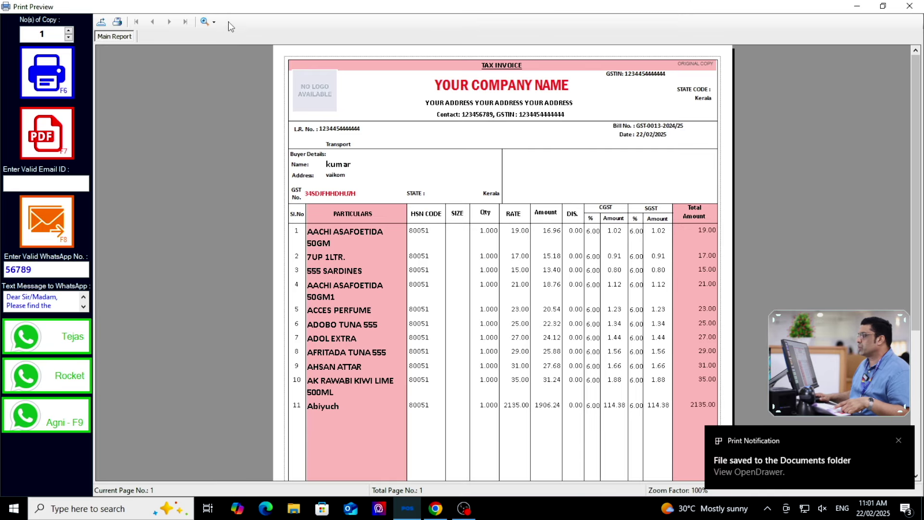
# Examine the whole tax invoice preview at 200% and 150% zoom, including buyer details, item lines and totals
pyautogui.click(214, 25)
pyautogui.click(225, 83)
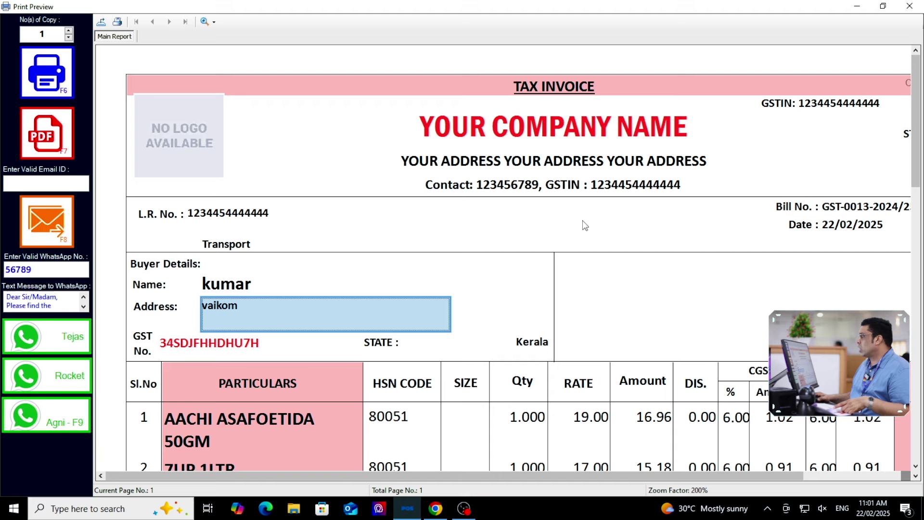
pyautogui.scroll(-15, 585, 225)
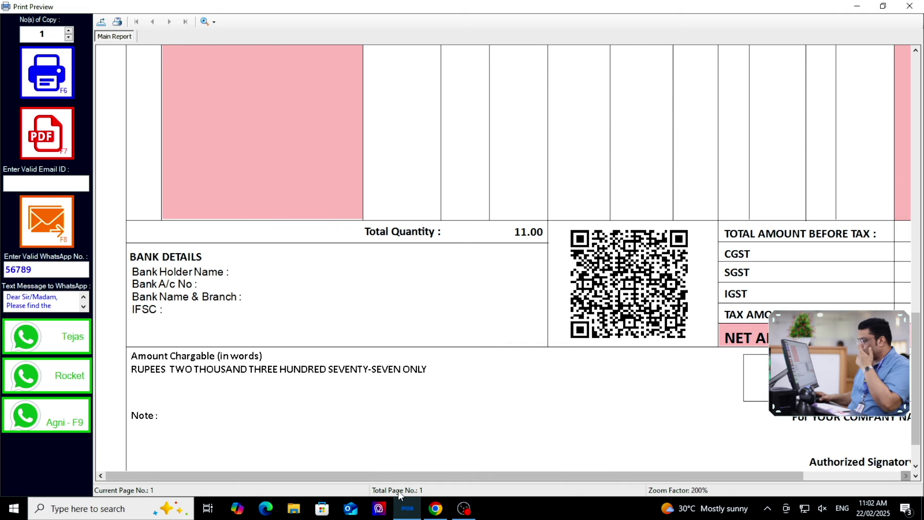
pyautogui.moveTo(408, 474); pyautogui.dragTo(504, 475)
pyautogui.scroll(5, 553, 394)
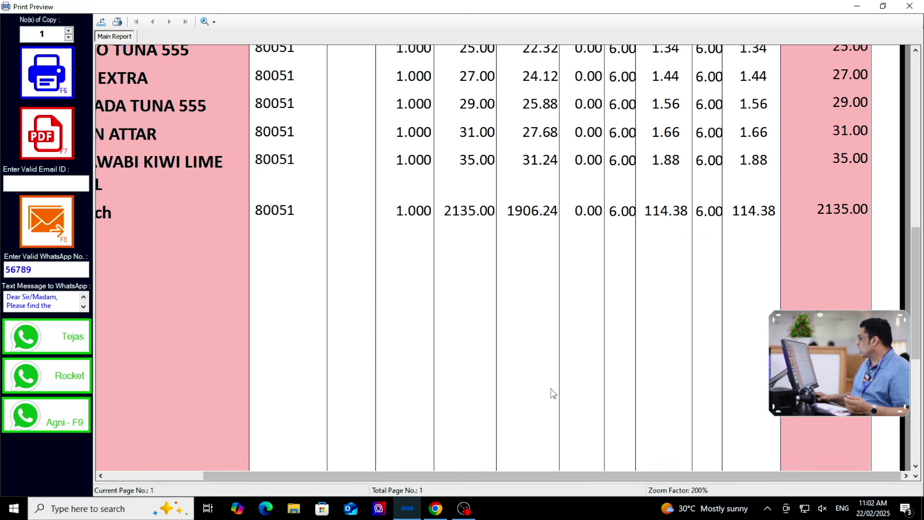
pyautogui.scroll(8, 553, 394)
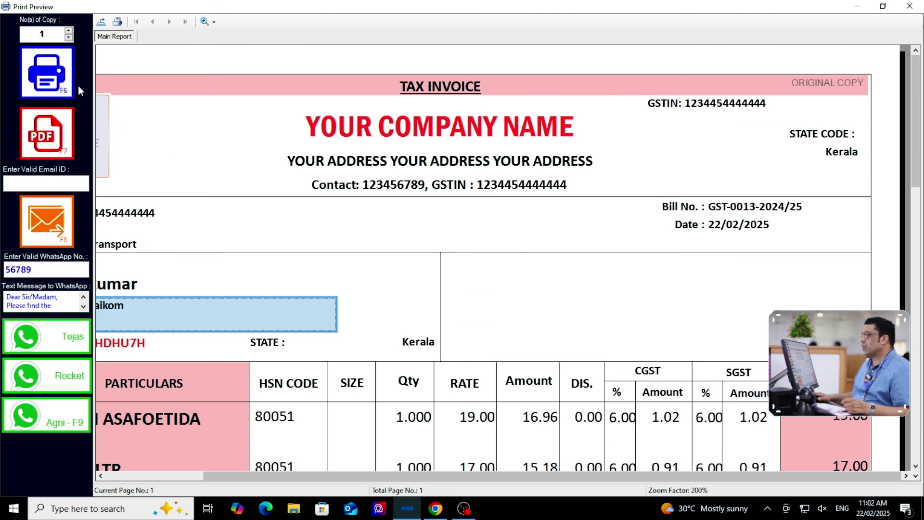
pyautogui.click(209, 21)
pyautogui.click(240, 110)
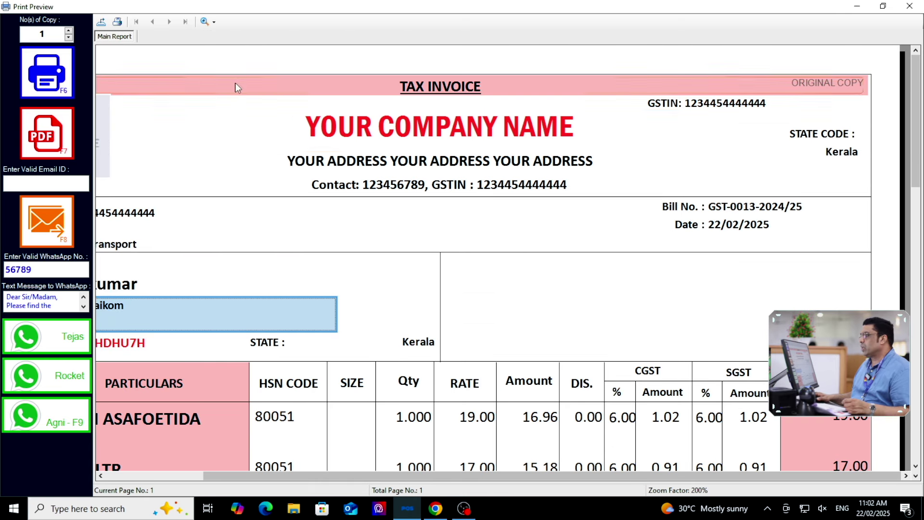
pyautogui.click(210, 22)
pyautogui.click(223, 108)
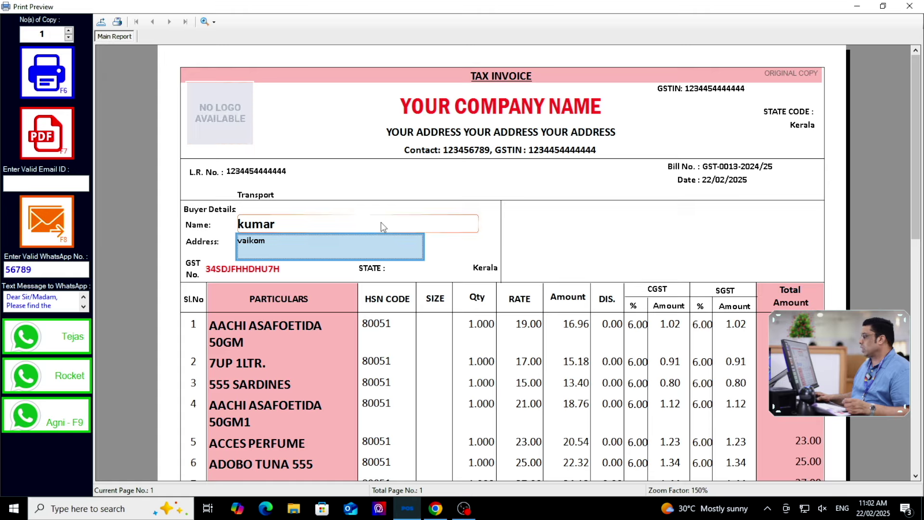
pyautogui.scroll(-10, 382, 227)
pyautogui.scroll(10, 382, 227)
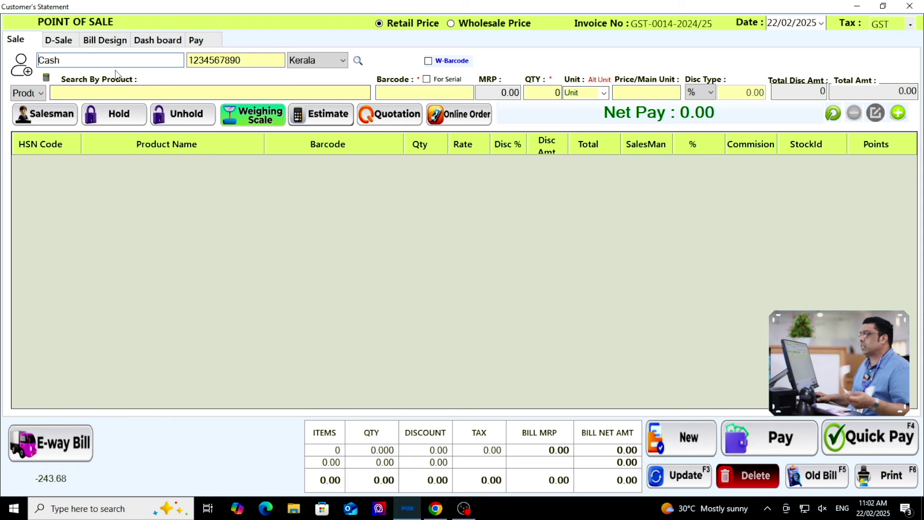
# Enter barcodes 650007, 650008, 650009 and 650010 in the next cash sale
pyautogui.click(399, 93)
pyautogui.write('650007')
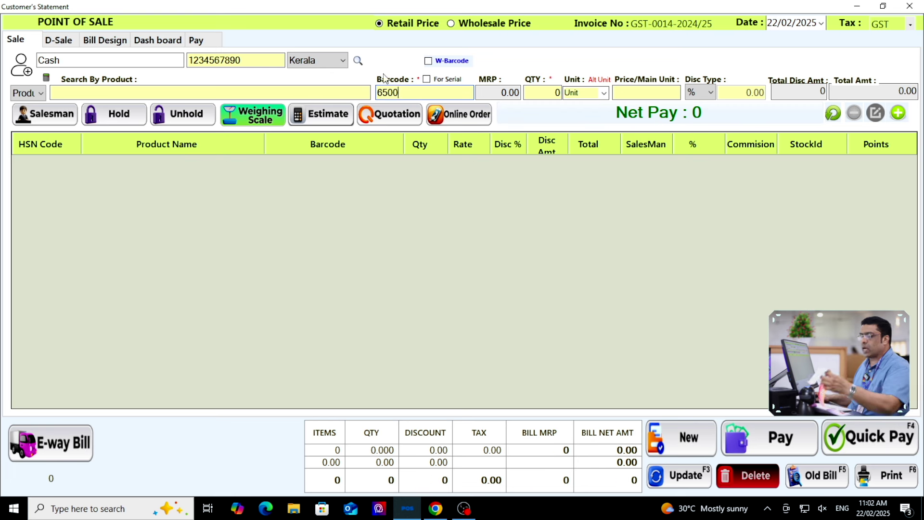
pyautogui.press('Return')
pyautogui.write('650008')
pyautogui.press('Return')
pyautogui.write('650009')
pyautogui.press('Return')
pyautogui.write('650010')
pyautogui.press('Return')
pyautogui.write('1063')
pyautogui.press('Return')
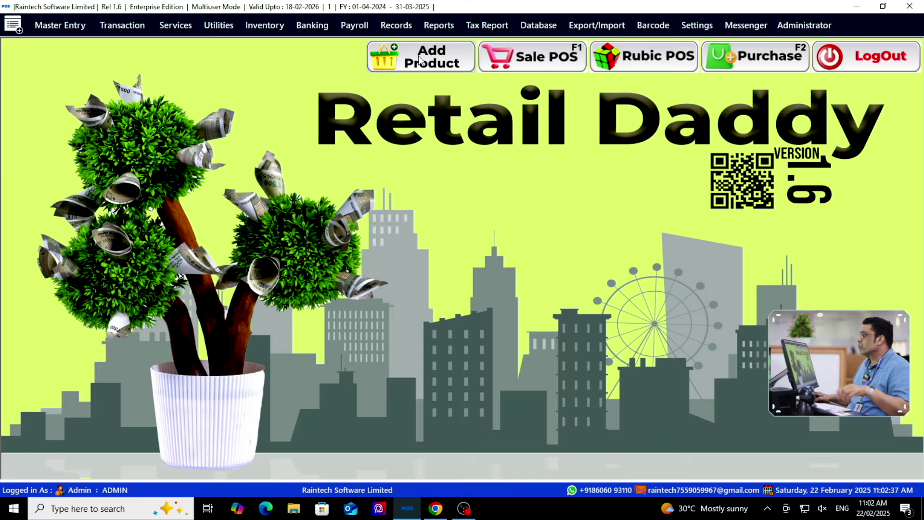
# View the product list and close it again
pyautogui.click(460, 99)
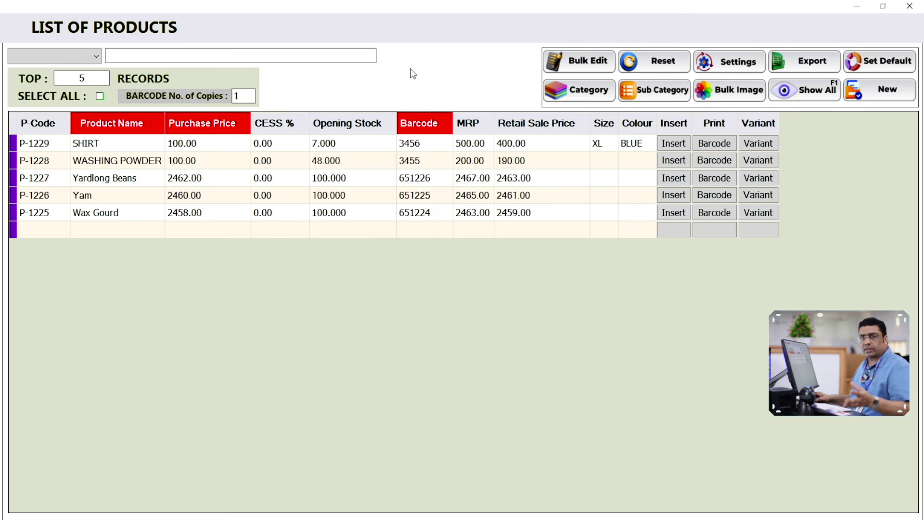
pyautogui.click(909, 6)
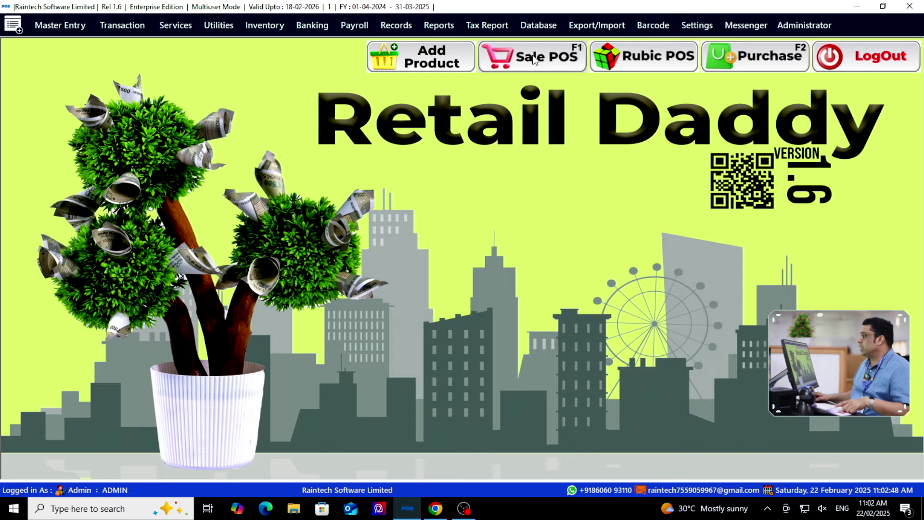
# Open the point-of-sale screen and select the 3Inch-Style1 bill design
pyautogui.click(534, 59)
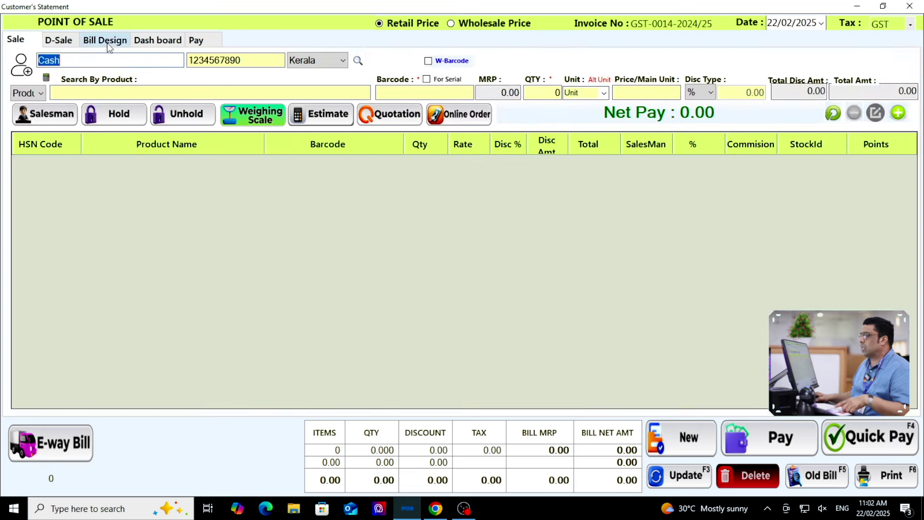
pyautogui.click(106, 41)
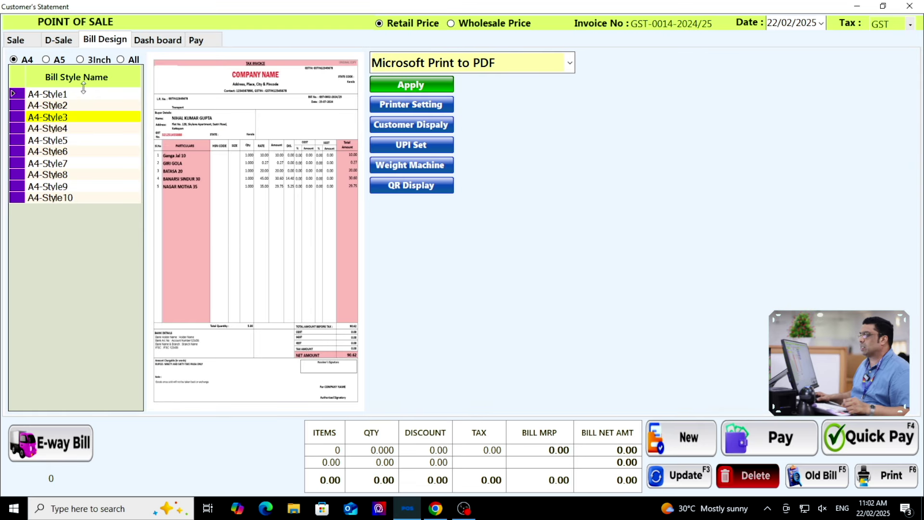
pyautogui.click(85, 60)
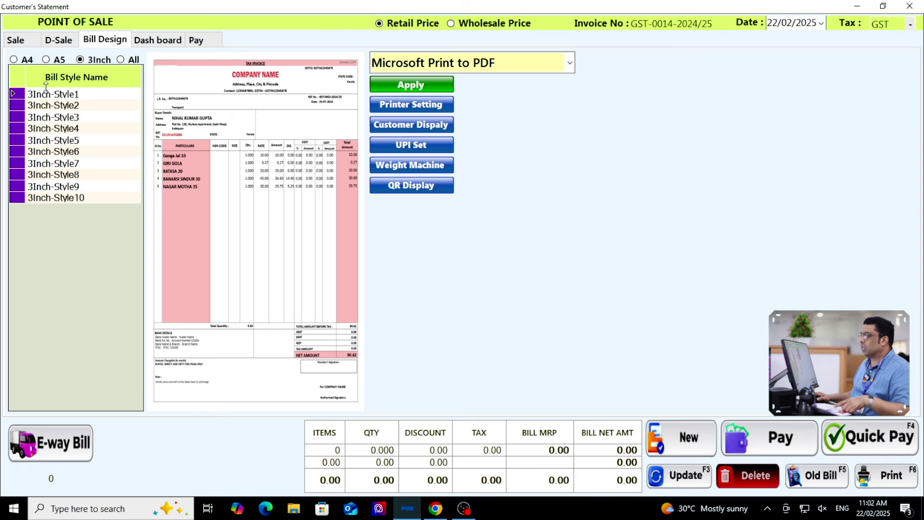
pyautogui.click(83, 143)
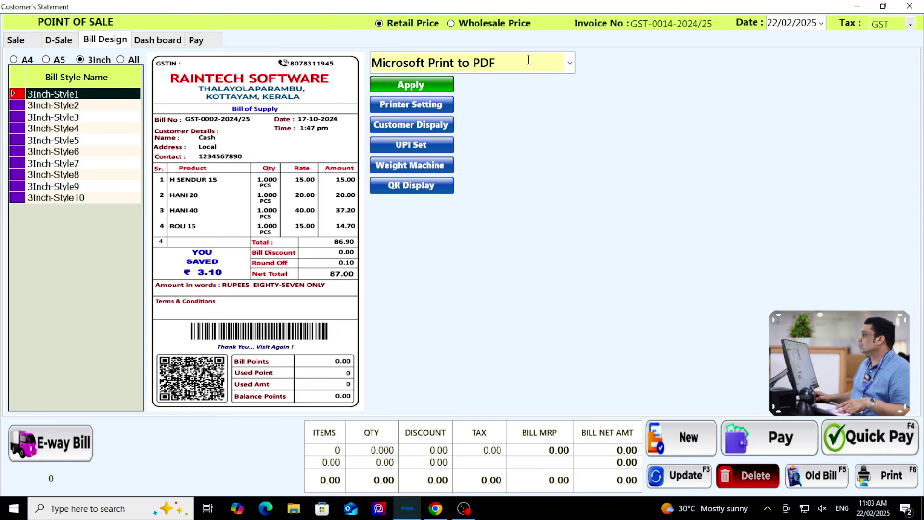
# Set the bill printer to XP-80C (copy 1) and apply the bill design settings
pyautogui.click(569, 67)
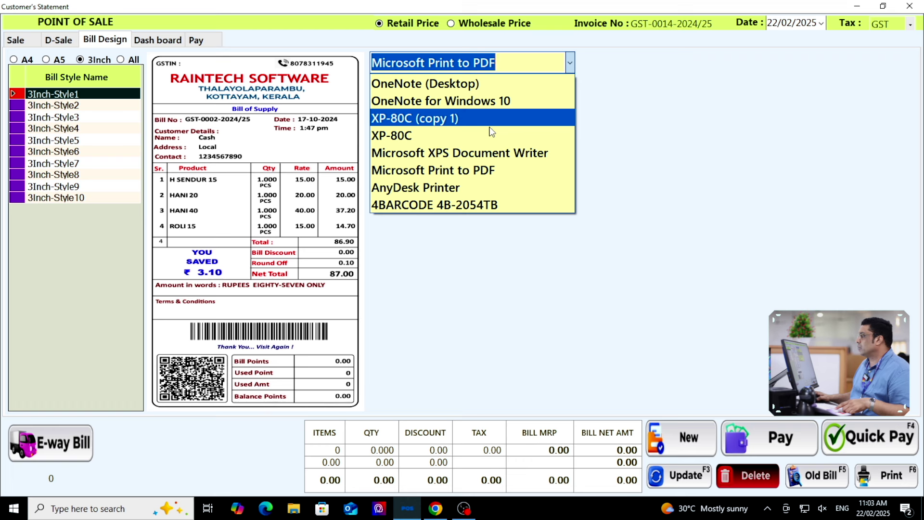
pyautogui.click(493, 120)
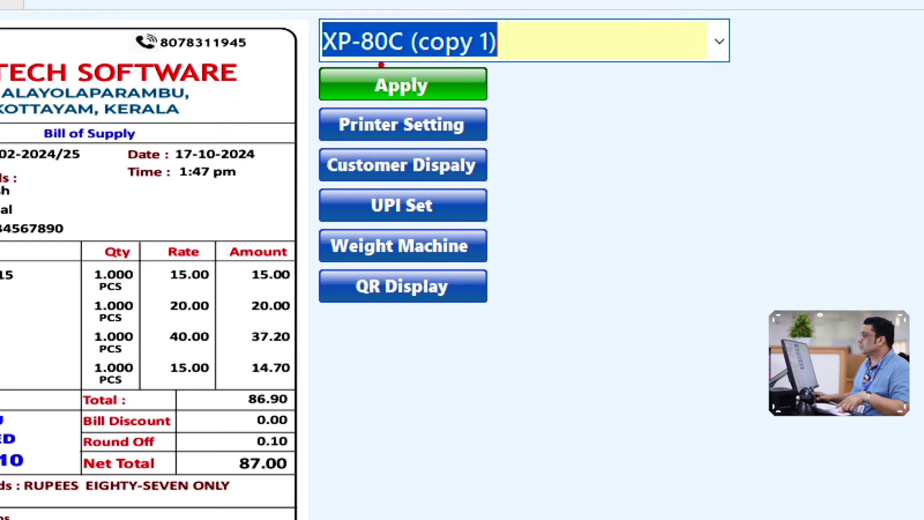
pyautogui.click(422, 83)
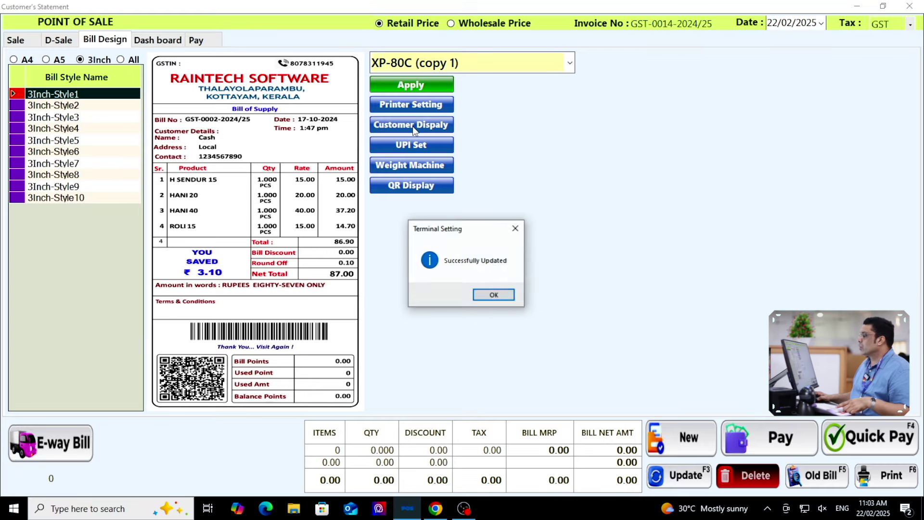
pyautogui.click(499, 296)
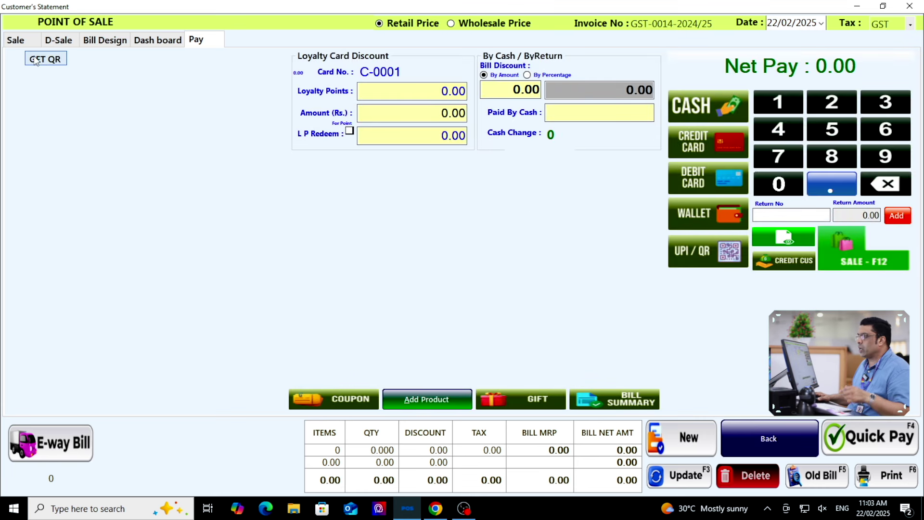
# Add SAREE to a new D-Sale bill with quantity 2 PCS at a rate of 800
pyautogui.click(16, 39)
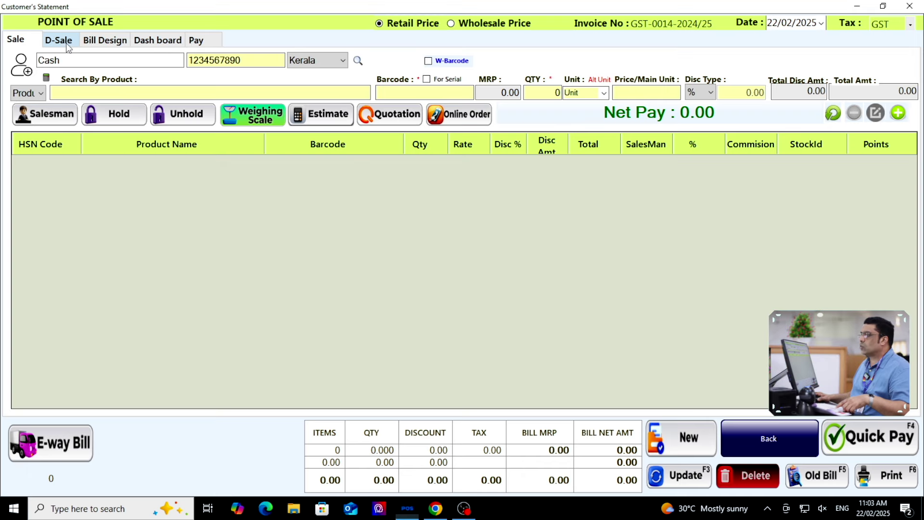
pyautogui.click(130, 85)
pyautogui.click(91, 74)
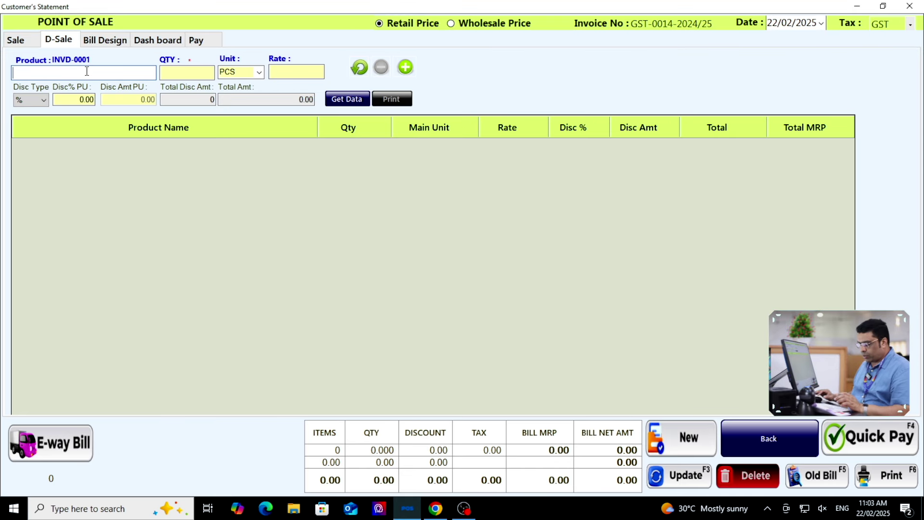
pyautogui.write('S')
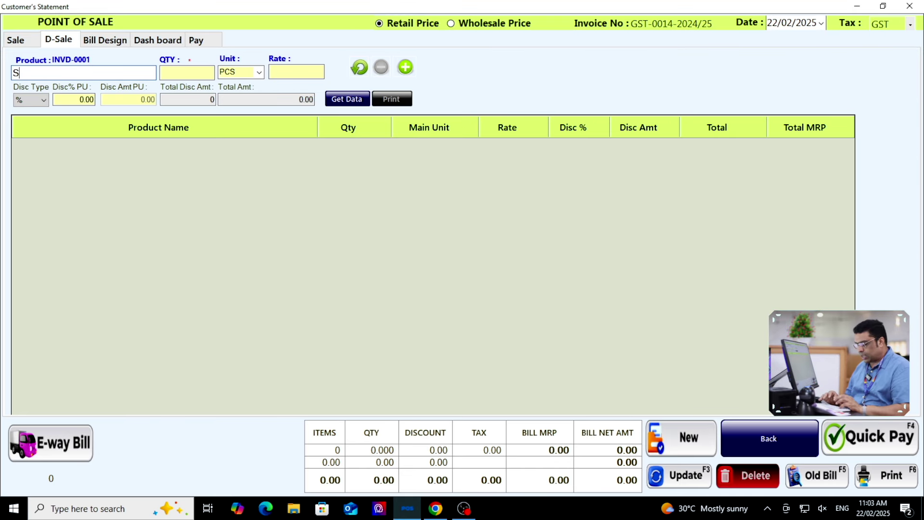
pyautogui.write('AREE')
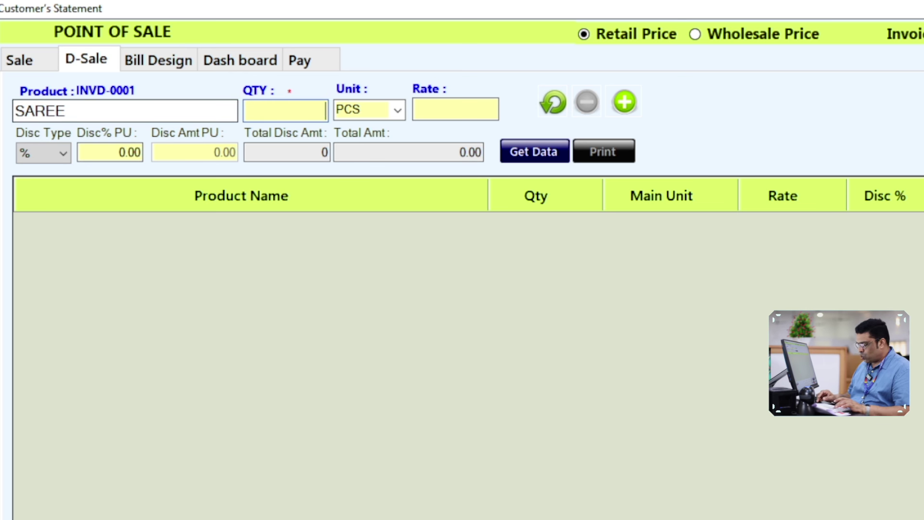
pyautogui.write('2')
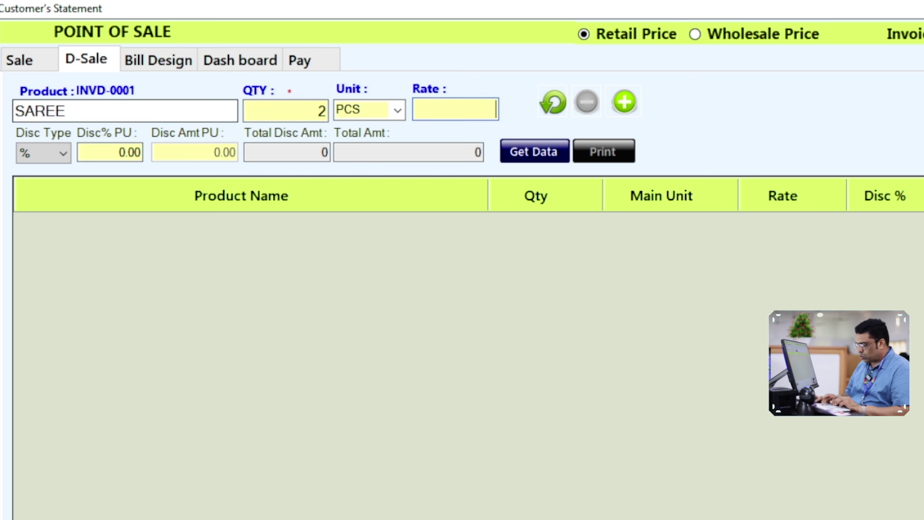
pyautogui.write('800')
pyautogui.press('Return')
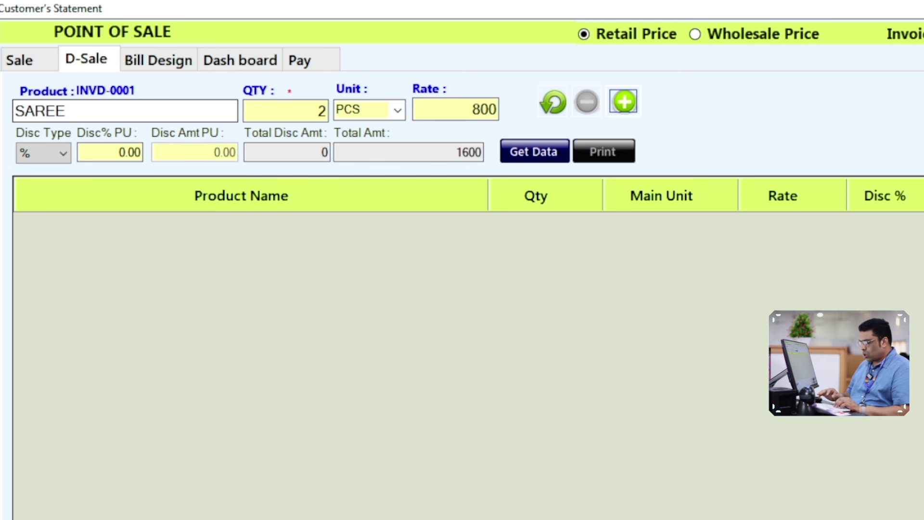
pyautogui.press('Return')
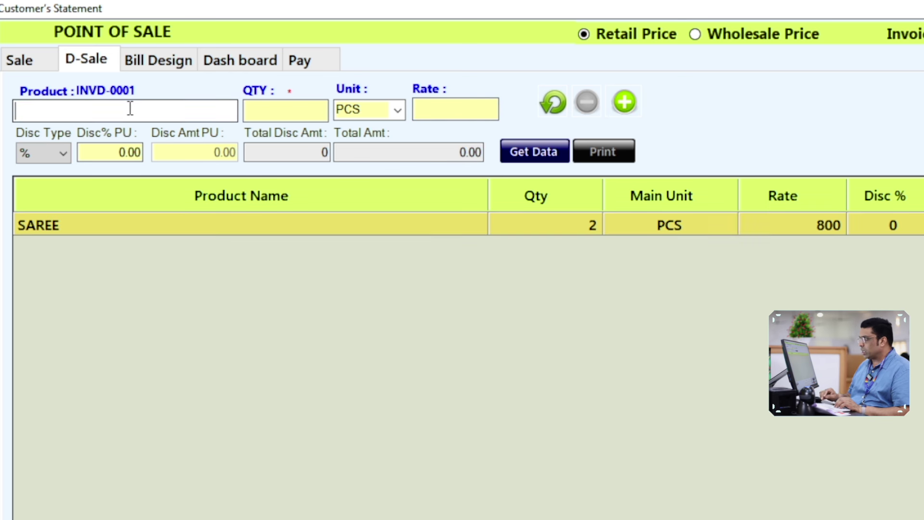
# Add SHIRT to the D-Sale bill with quantity 4 at a rate of 500
pyautogui.write('SH')
pyautogui.write('IRT')
pyautogui.press('Return')
pyautogui.write('4')
pyautogui.press('Return')
pyautogui.write('500')
pyautogui.press('Return')
# Add CHURIDAR to the D-Sale bill with quantity 2 at a rate of 300
pyautogui.write('CHURIDAR')
pyautogui.press('Return')
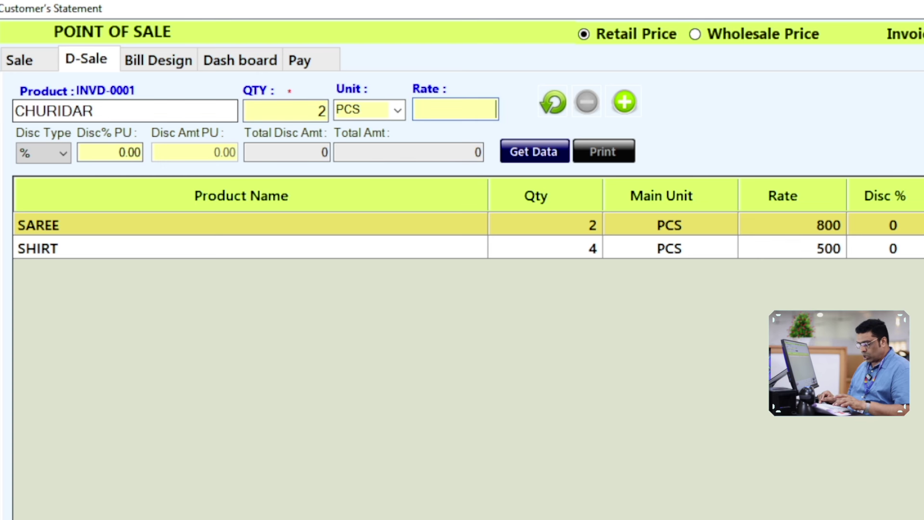
pyautogui.write('300')
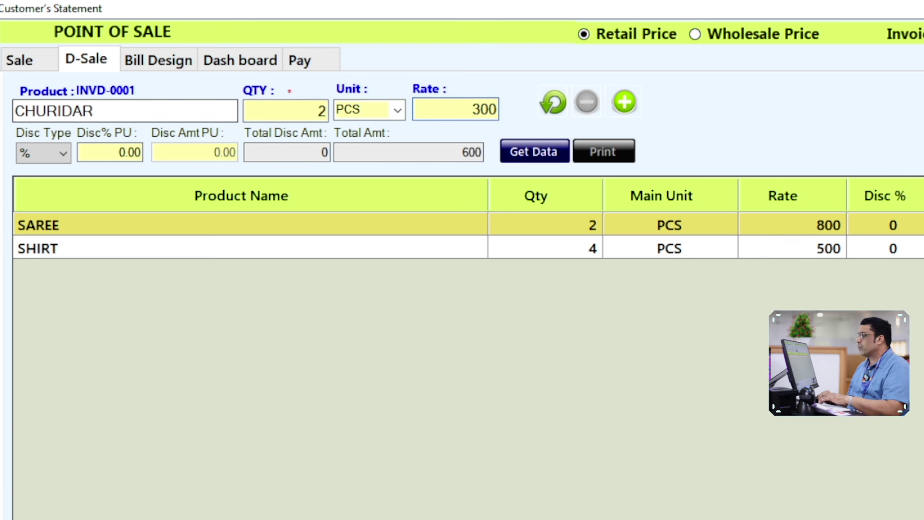
pyautogui.press('Return')
pyautogui.press('Return')
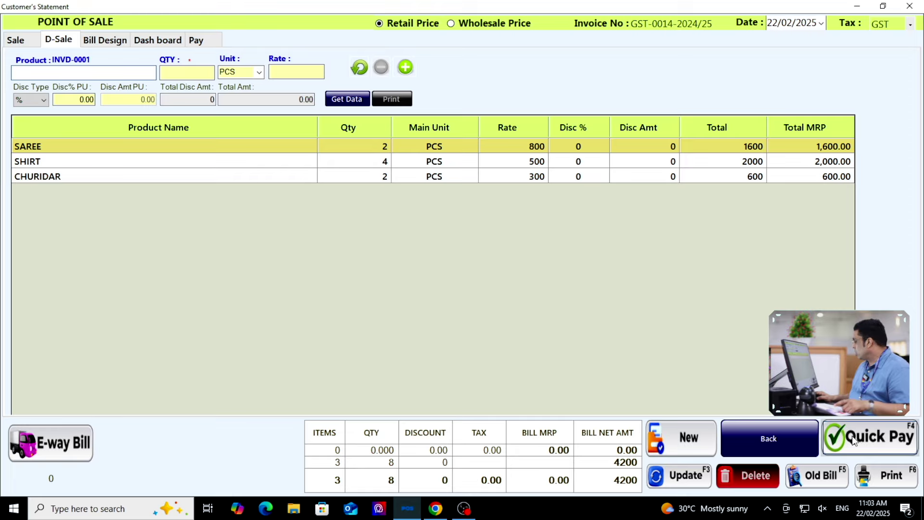
# Complete the D-Sale bill and bring up its estimate preview at 300% zoom without printing to PDF
pyautogui.press('F6')
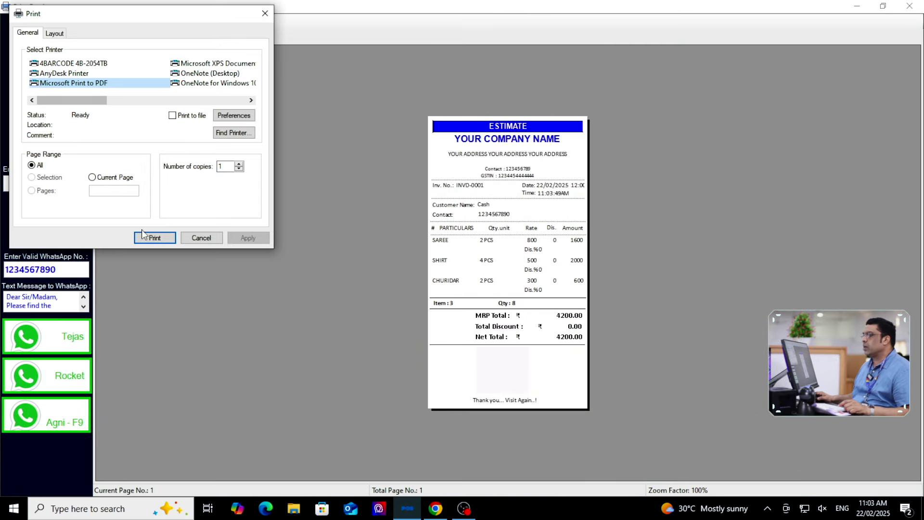
pyautogui.click(264, 14)
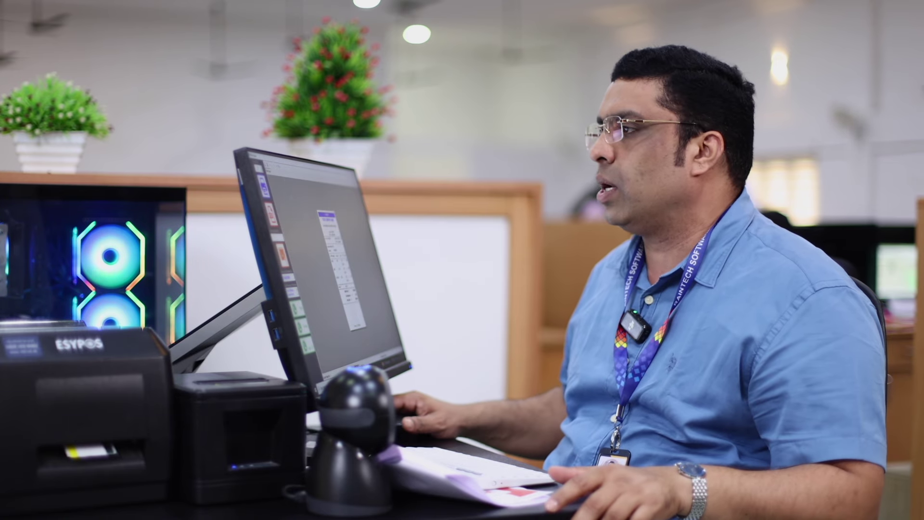
pyautogui.click(281, 166)
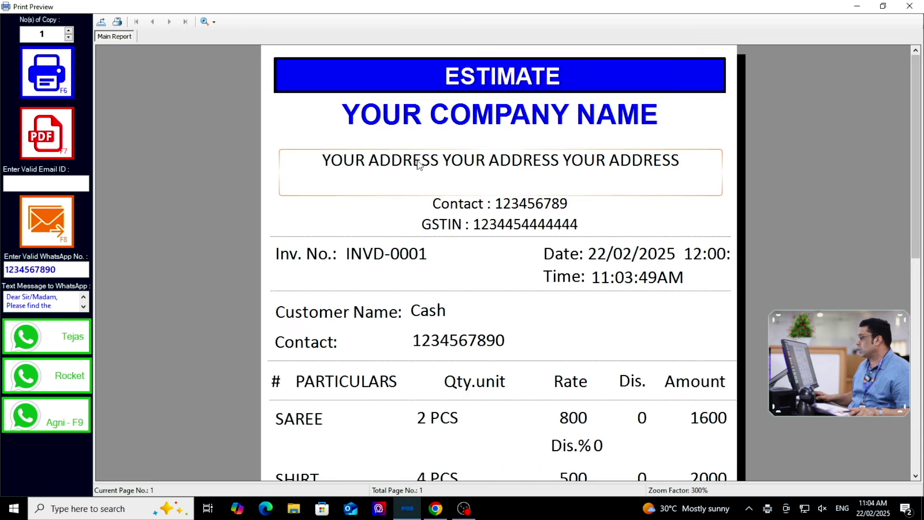
# Examine the estimate's item lines, quantities and totals, and close the preview and the sale screen
pyautogui.scroll(-5, 368, 180)
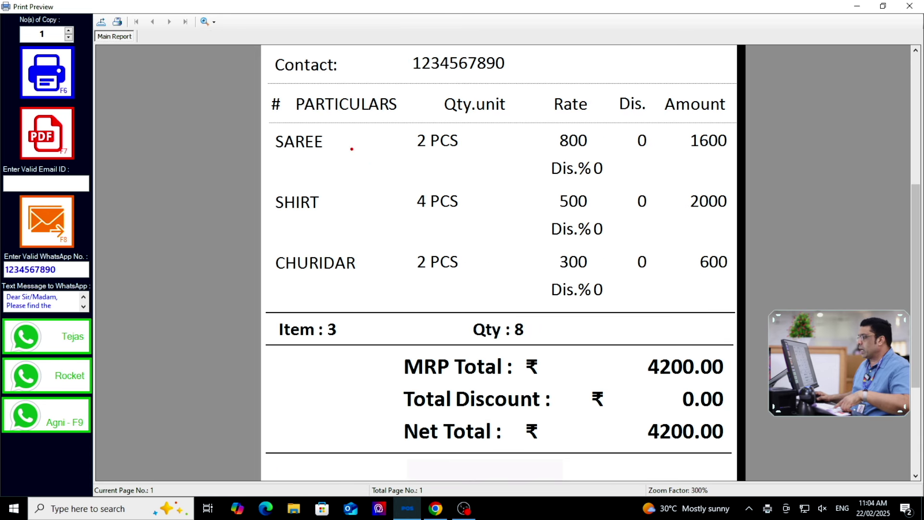
pyautogui.moveTo(255, 129)
pyautogui.mouseDown()
pyautogui.moveTo(433, 224)
pyautogui.moveTo(565, 268)
pyautogui.moveTo(561, 291)
pyautogui.mouseUp()
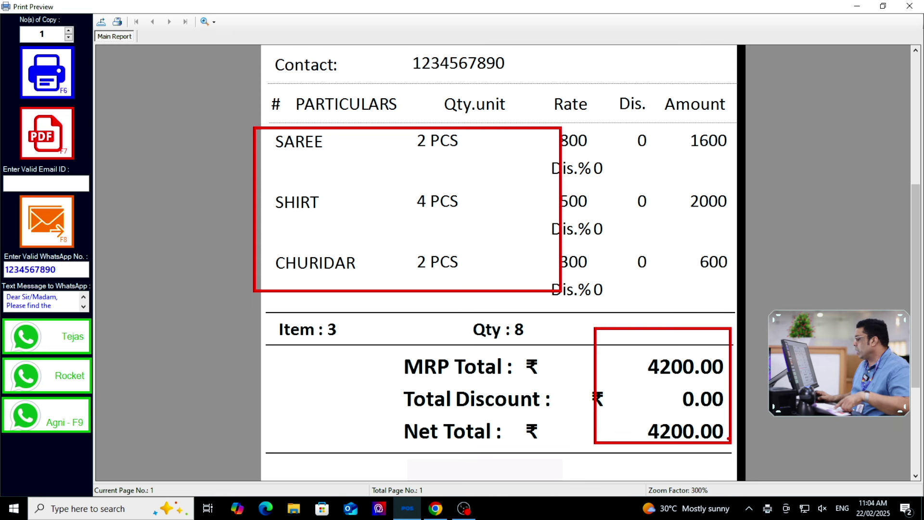
pyautogui.press('Escape')
pyautogui.press('Escape')
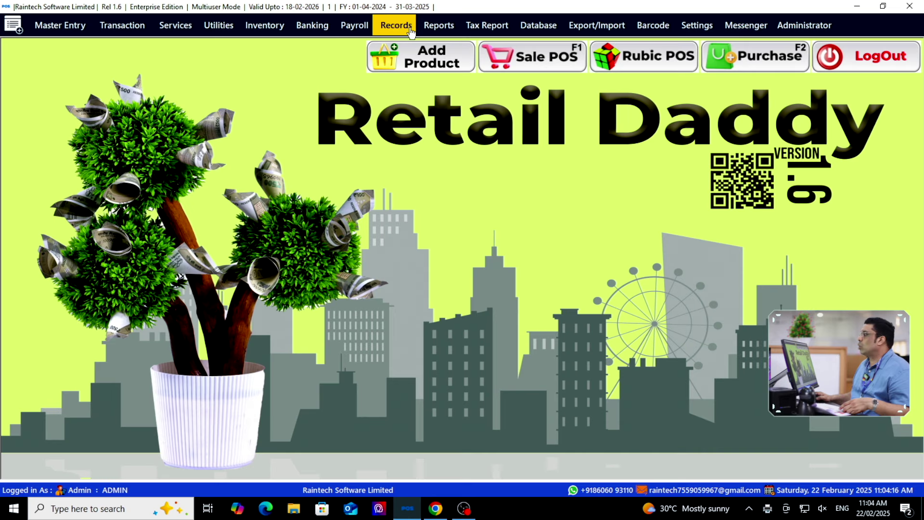
# View the D-Sale report from the Sales Report window, including its invoice line and totals, and close the preview
pyautogui.click(432, 27)
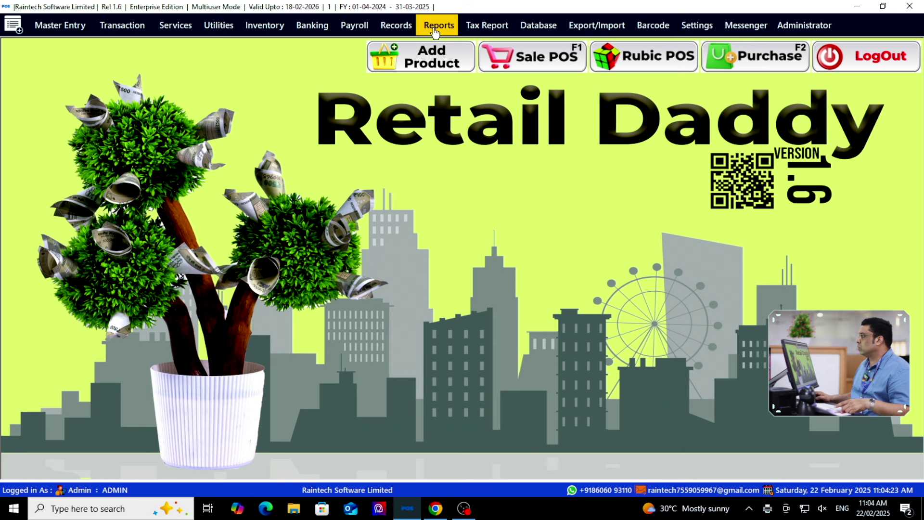
pyautogui.click(436, 30)
pyautogui.click(450, 196)
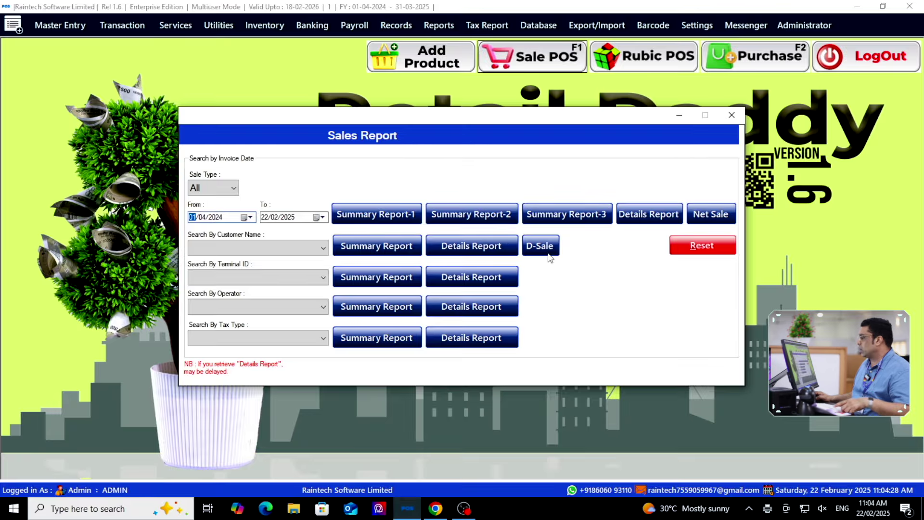
pyautogui.click(541, 247)
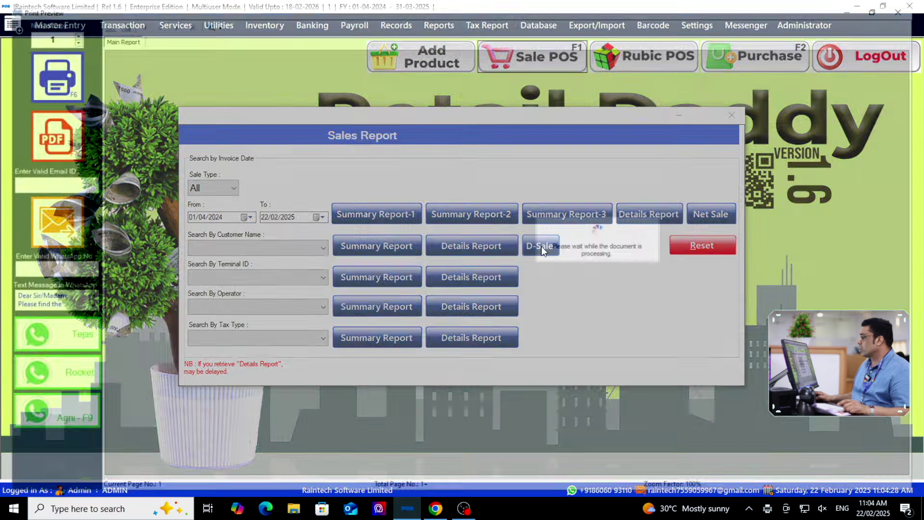
pyautogui.scroll(-2, 463, 340)
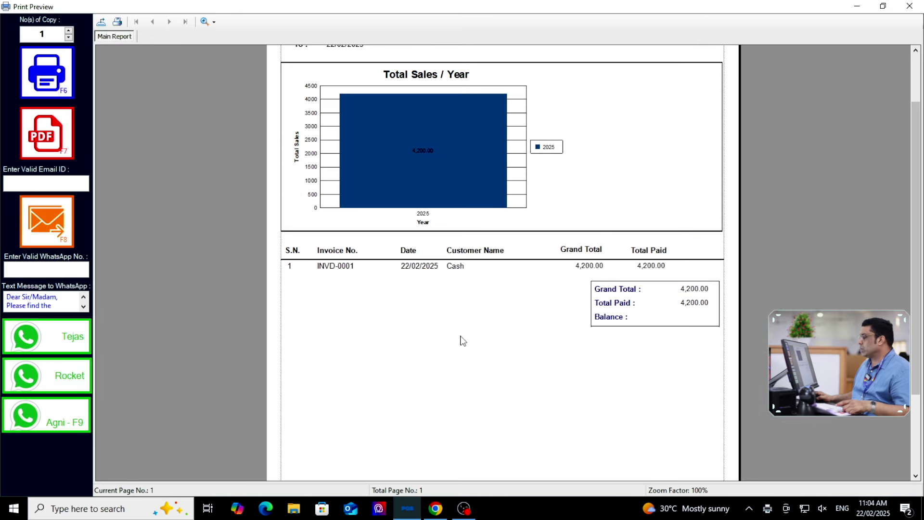
pyautogui.click(426, 268)
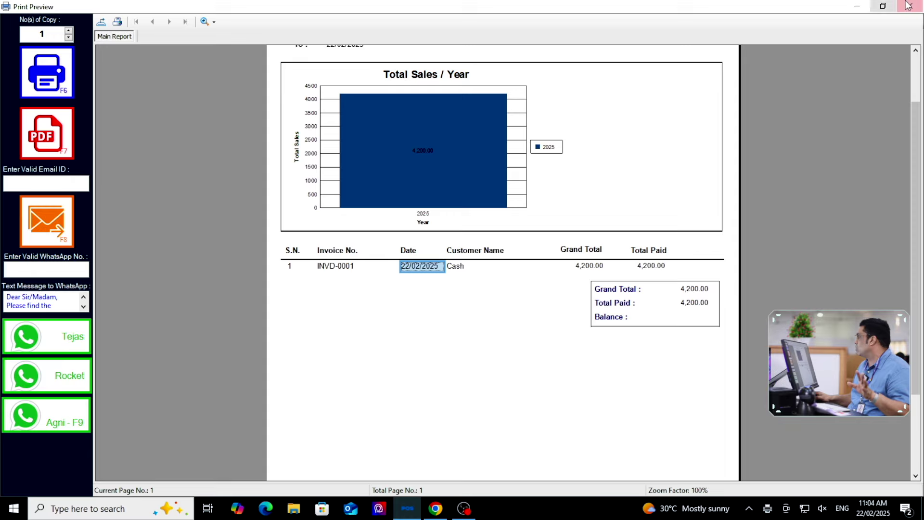
pyautogui.click(908, 5)
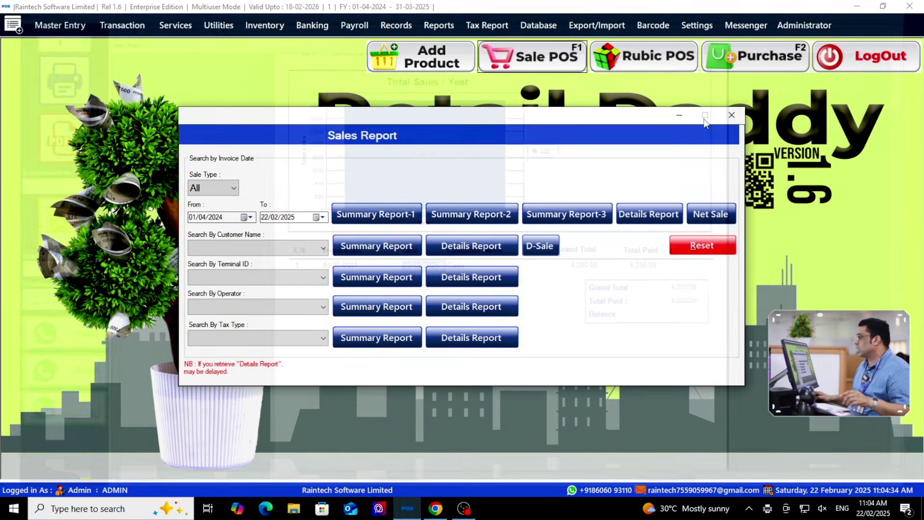
# View Summary Report-1 with the regular sales invoices and close its preview
pyautogui.click(404, 213)
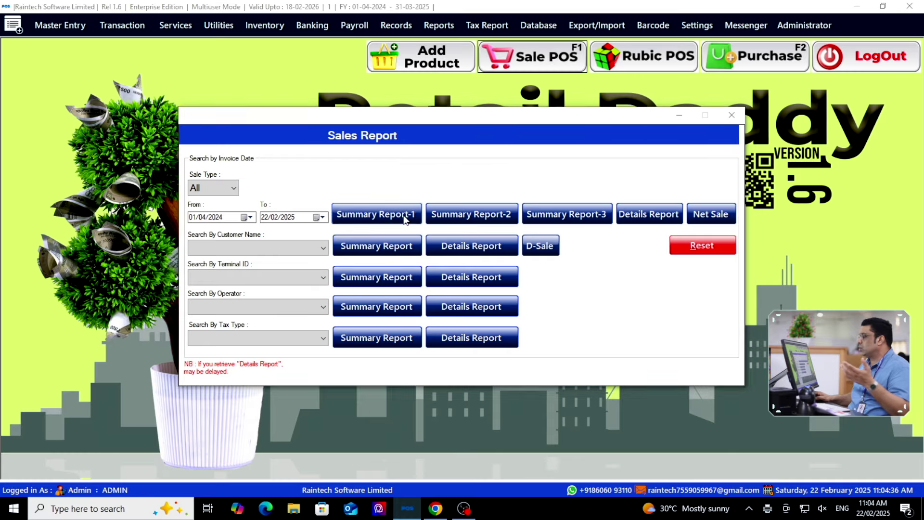
pyautogui.scroll(-3, 435, 253)
pyautogui.click(910, 6)
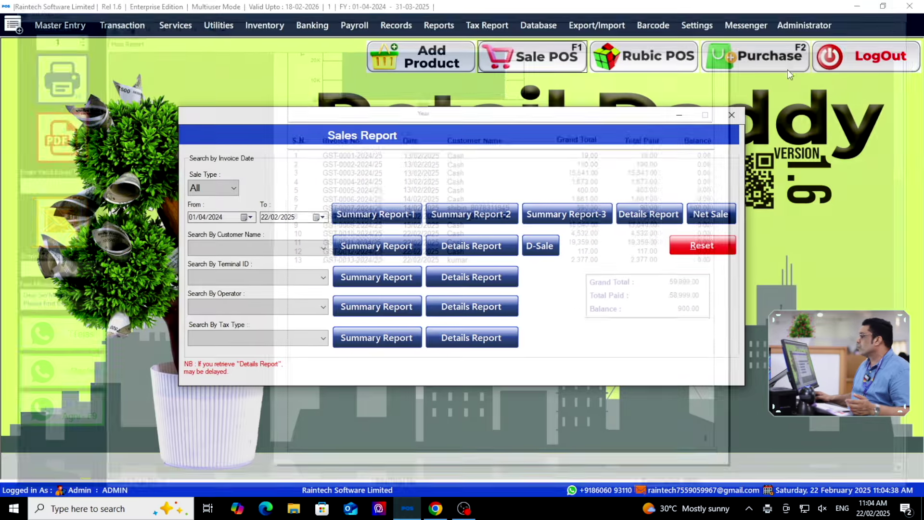
# Examine Summary Report-2 for sales by payment mode, sales and quantities by category, and quantities by item
pyautogui.click(486, 210)
pyautogui.scroll(-5, 618, 210)
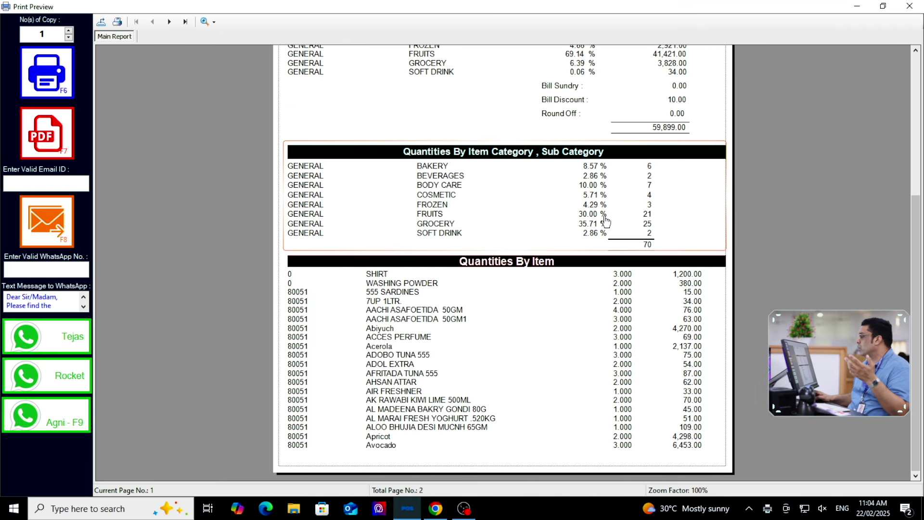
pyautogui.scroll(5, 535, 337)
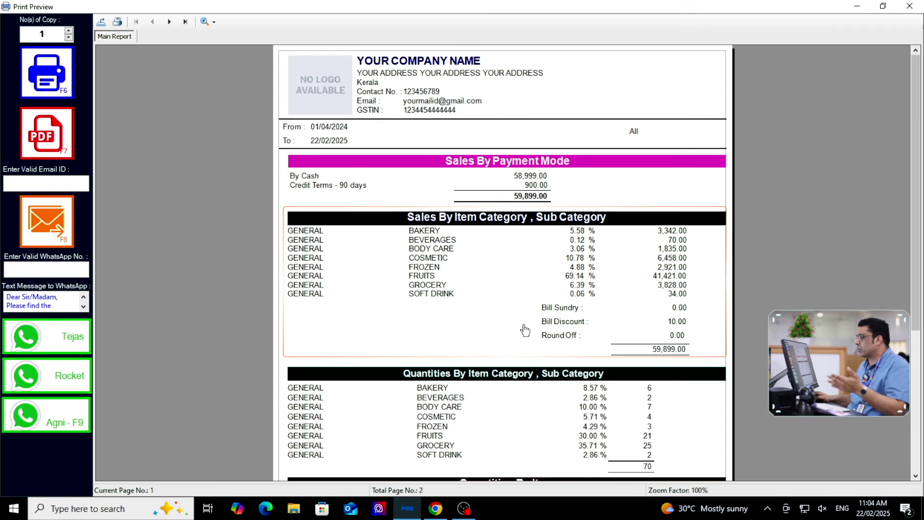
pyautogui.scroll(-5, 525, 330)
pyautogui.scroll(5, 486, 320)
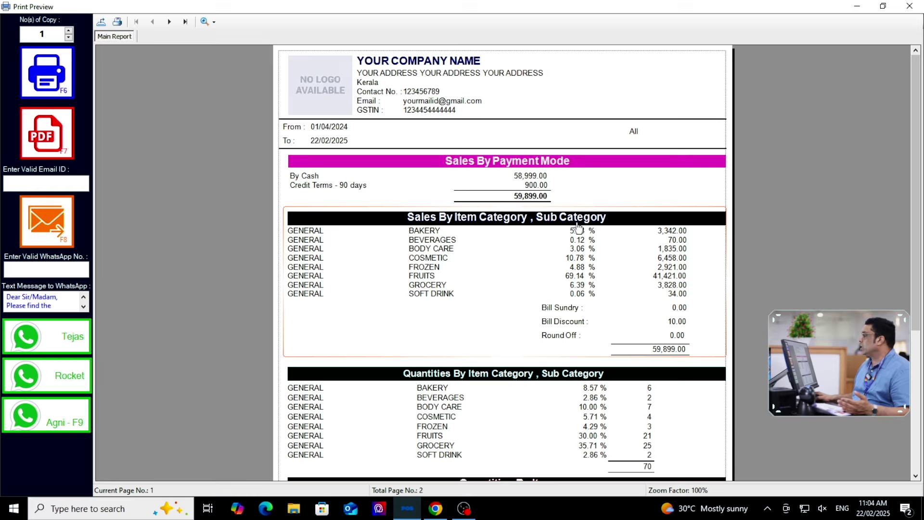
# Close the Summary Report-2 preview and open a new retail sale with the tax type kept at GST
pyautogui.click(909, 6)
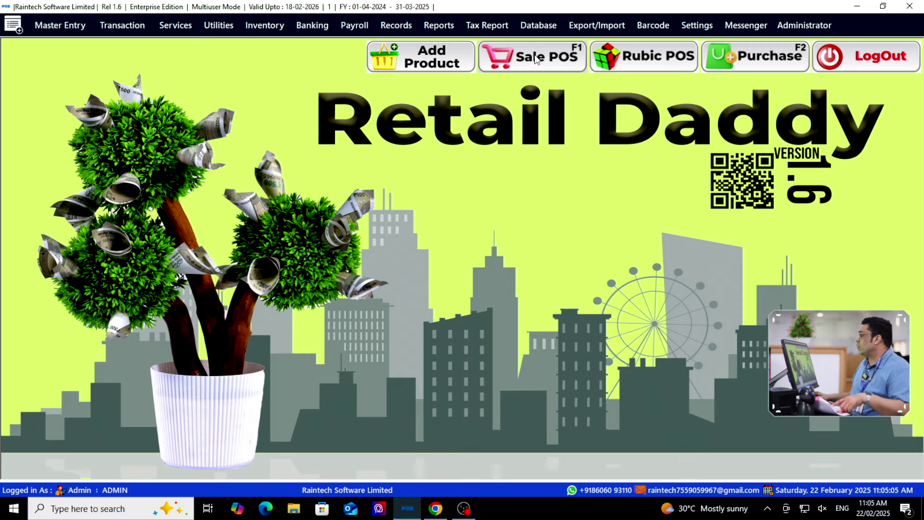
pyautogui.click(537, 58)
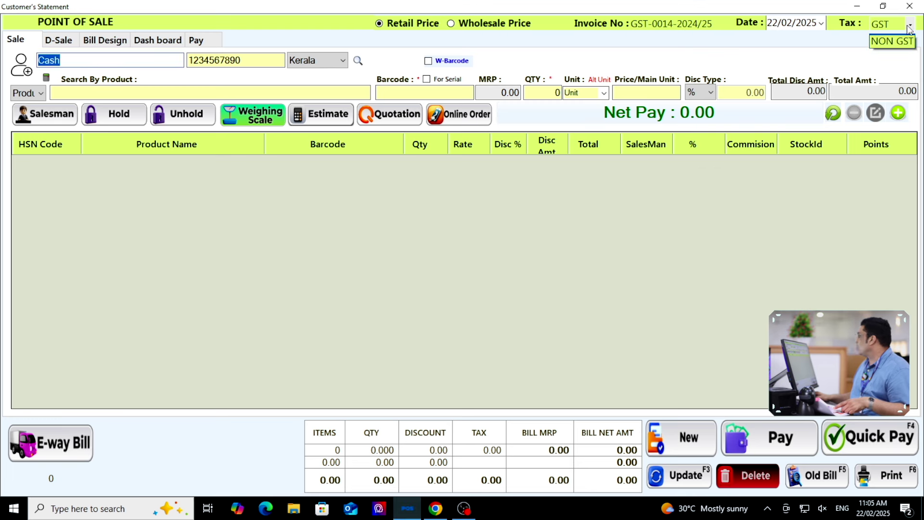
pyautogui.click(910, 25)
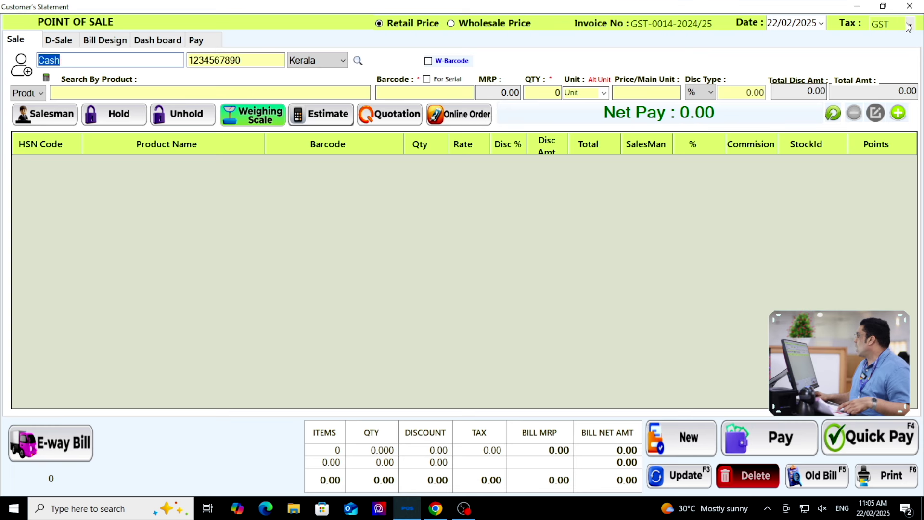
pyautogui.click(909, 25)
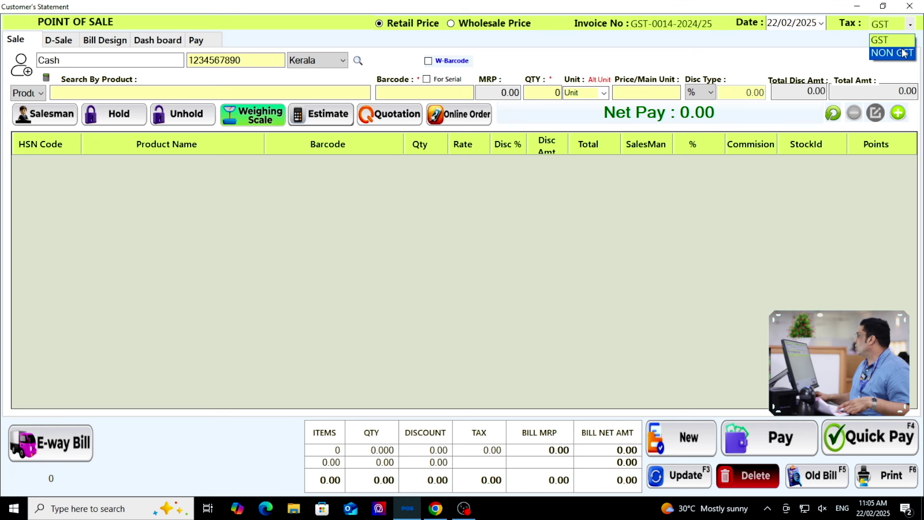
pyautogui.click(898, 45)
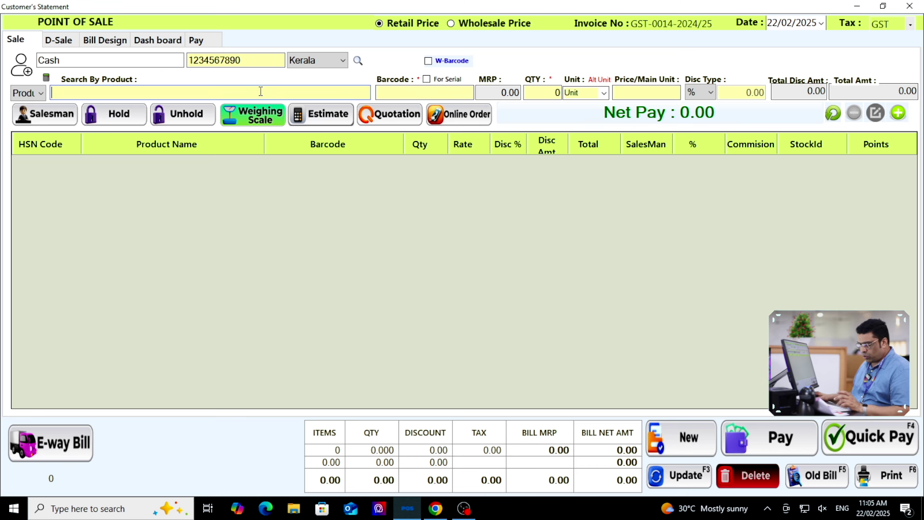
# Bill one SABAYA PERFUME 6ML and one SAFA LABAN UP 200 ML MEETHI LESSI, and complete the GST sale
pyautogui.write('S')
pyautogui.click(125, 231)
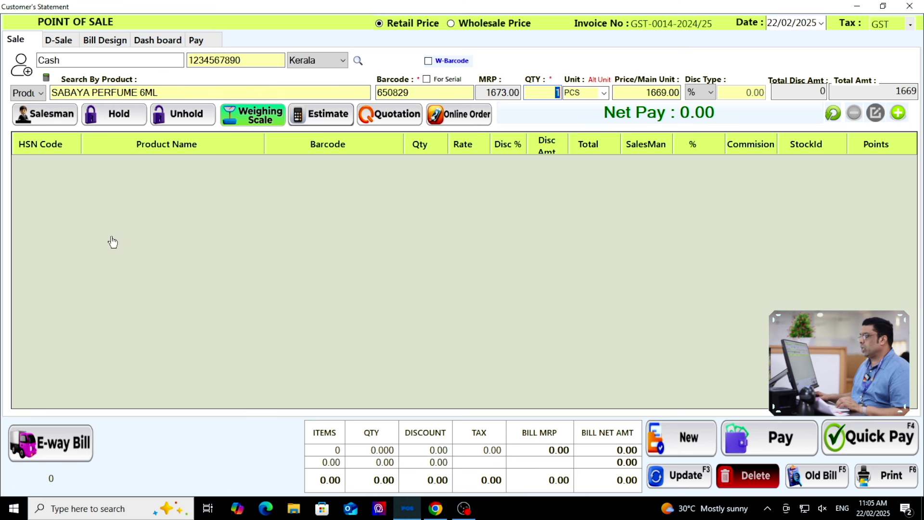
pyautogui.click(898, 114)
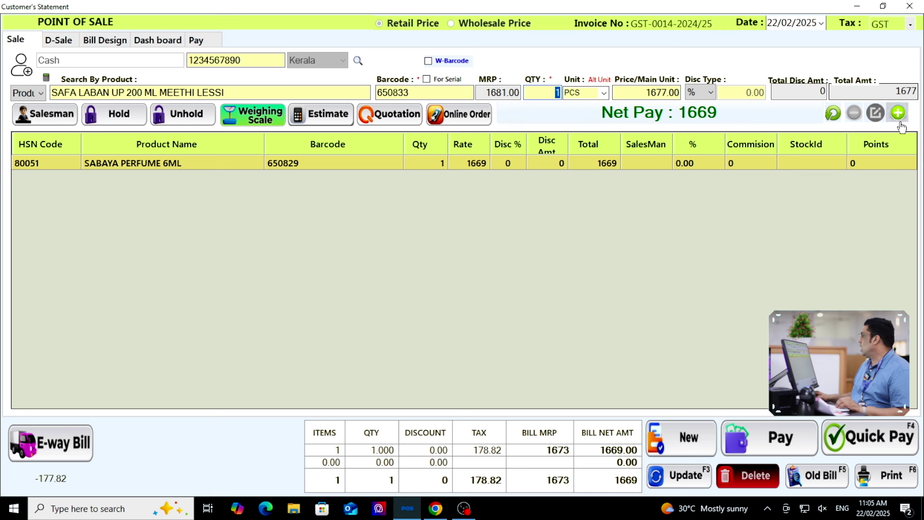
pyautogui.click(898, 114)
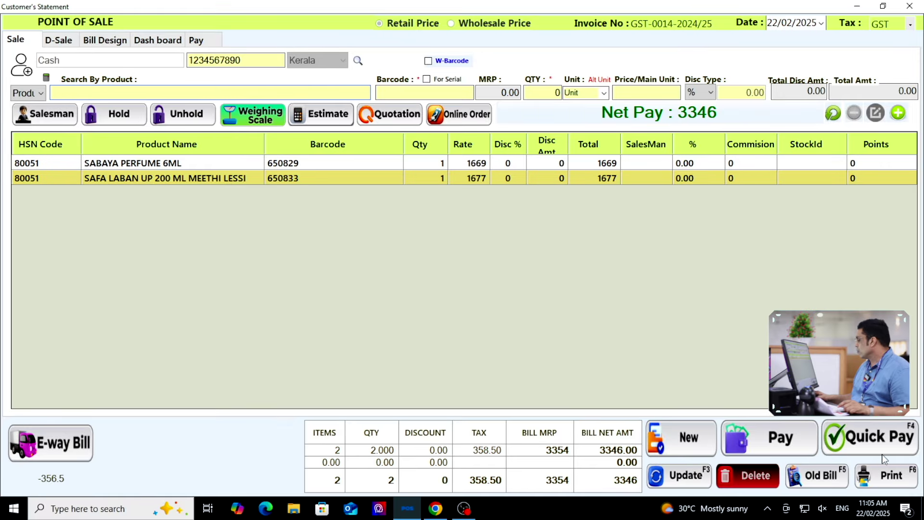
pyautogui.click(883, 455)
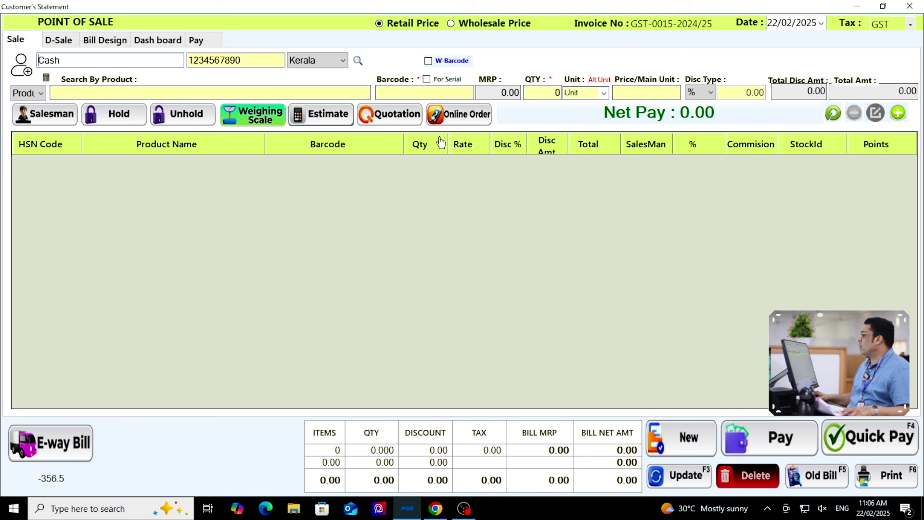
# Set the new bill's tax type to NON GST and add one SADHA PERFUME 6ML
pyautogui.click(910, 25)
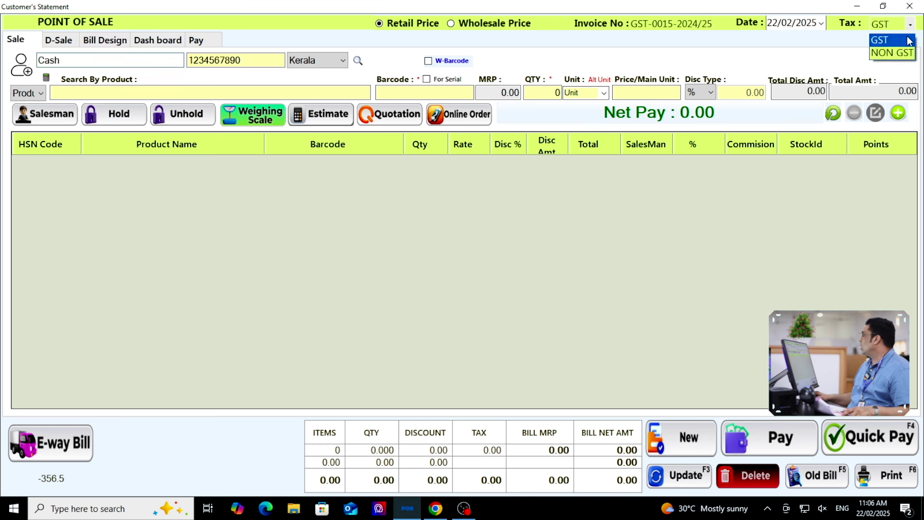
pyautogui.click(904, 54)
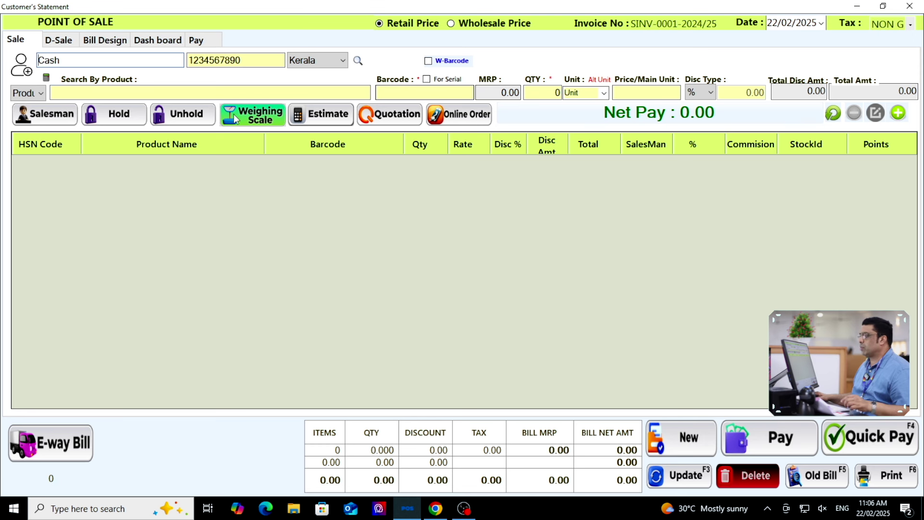
pyautogui.click(227, 91)
pyautogui.write('S')
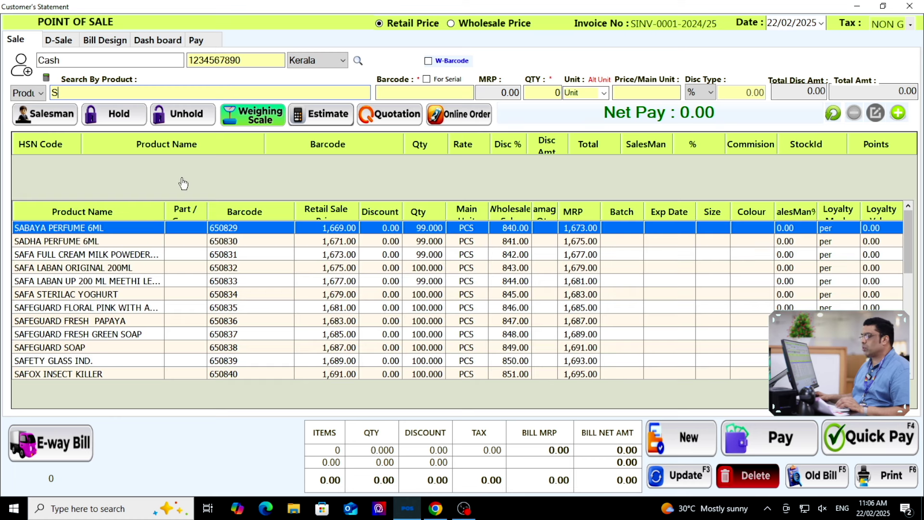
pyautogui.click(164, 242)
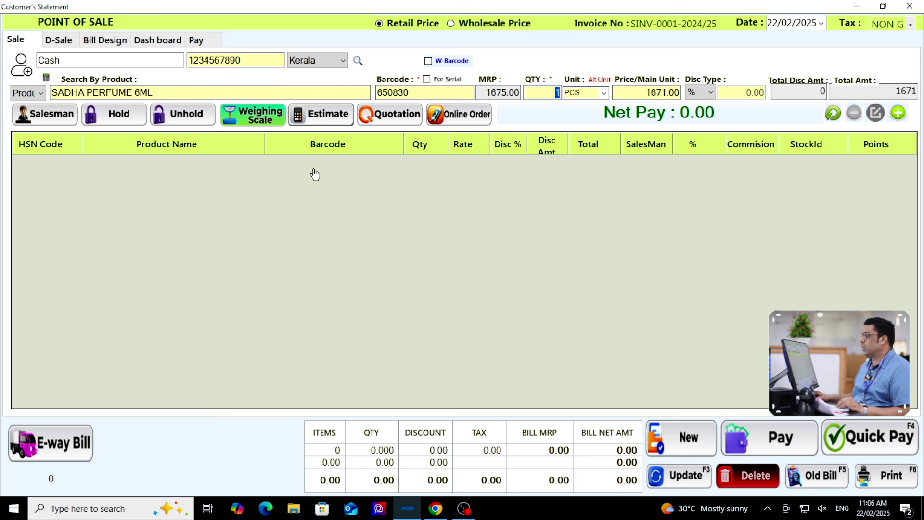
pyautogui.click(898, 114)
# Add one SALAD CHIPS and one SANTAVIK BAND AID, and complete the NON GST bill, closing its print preview and the sale screen
pyautogui.click(128, 268)
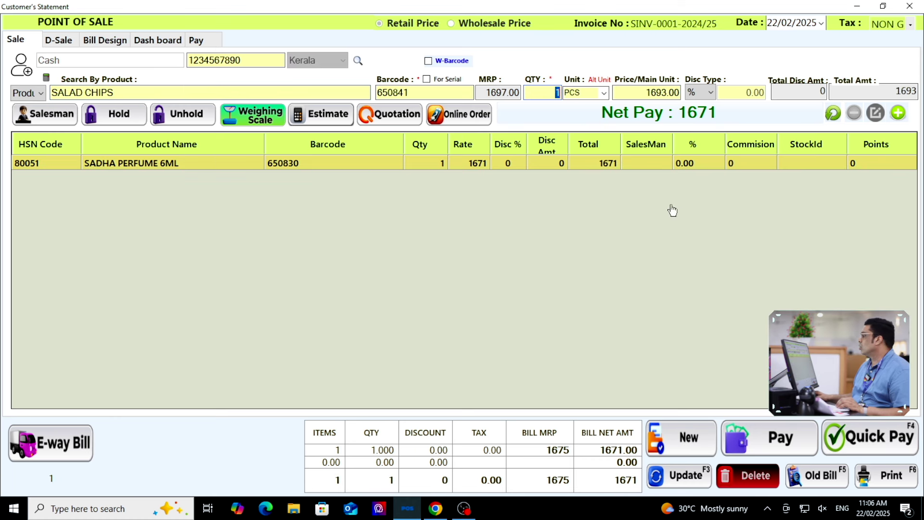
pyautogui.click(898, 113)
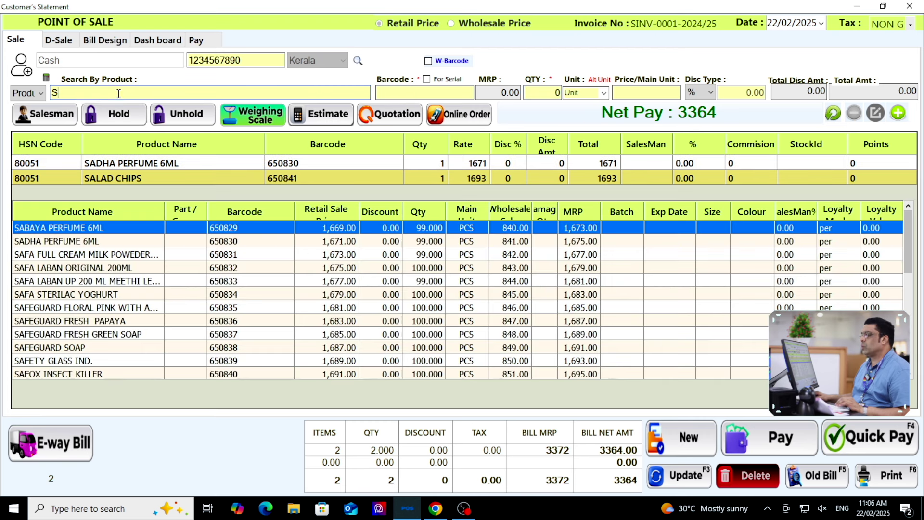
pyautogui.scroll(-3, 166, 242)
pyautogui.click(162, 306)
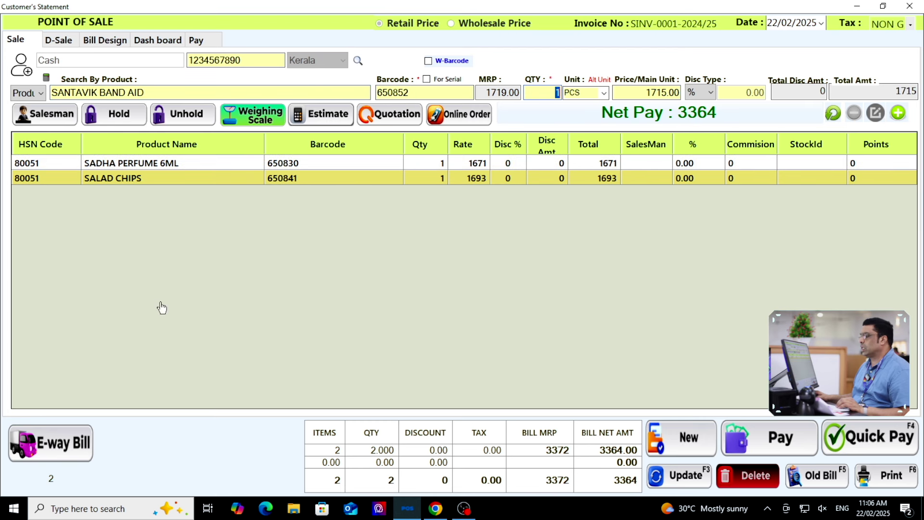
pyautogui.click(898, 113)
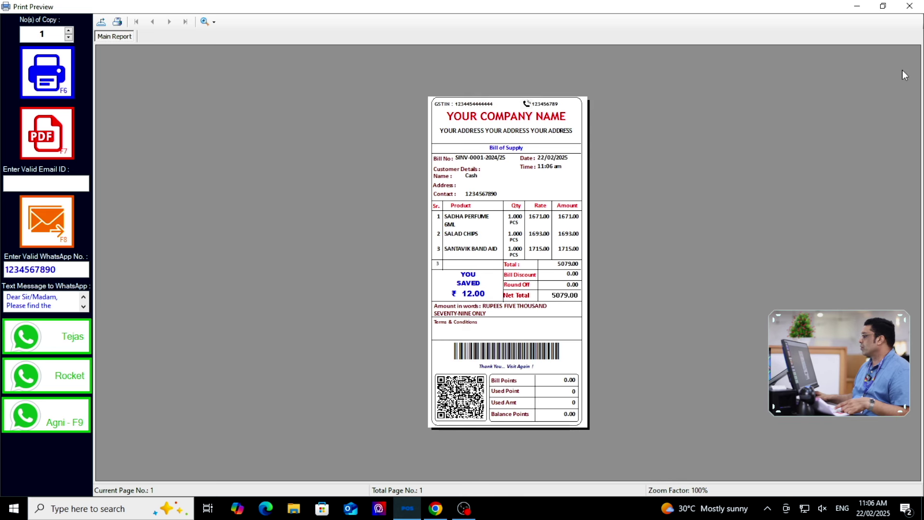
pyautogui.click(910, 6)
pyautogui.click(909, 6)
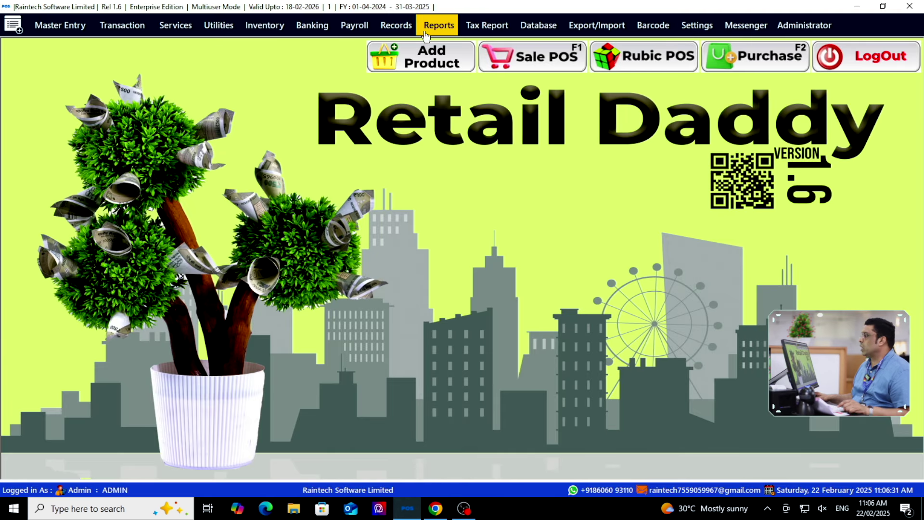
# View the Sales Report summary for tax type GST, check the latest invoice's grand total, and close the preview
pyautogui.click(429, 32)
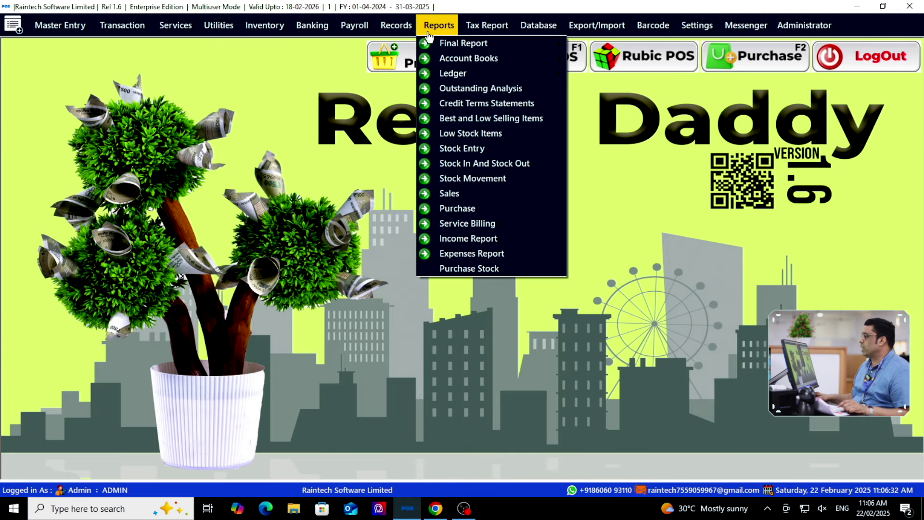
pyautogui.click(462, 194)
pyautogui.click(241, 338)
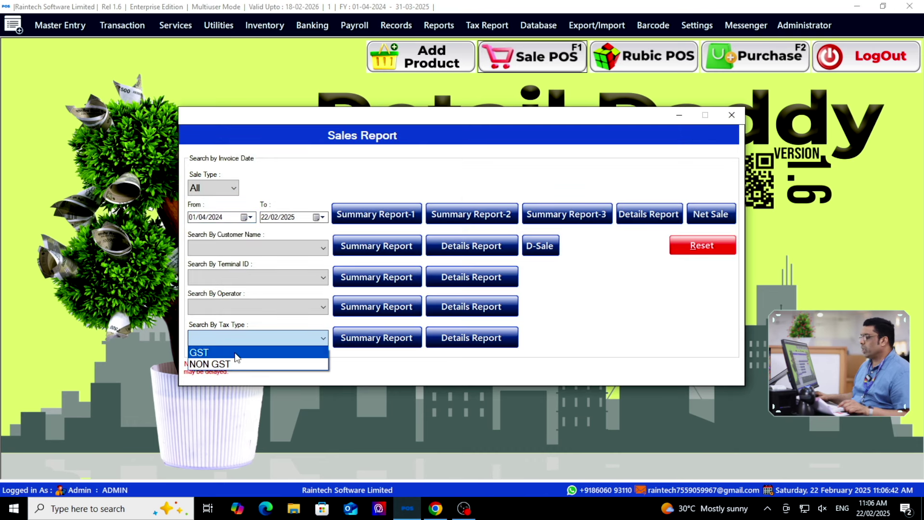
pyautogui.click(237, 352)
pyautogui.click(377, 337)
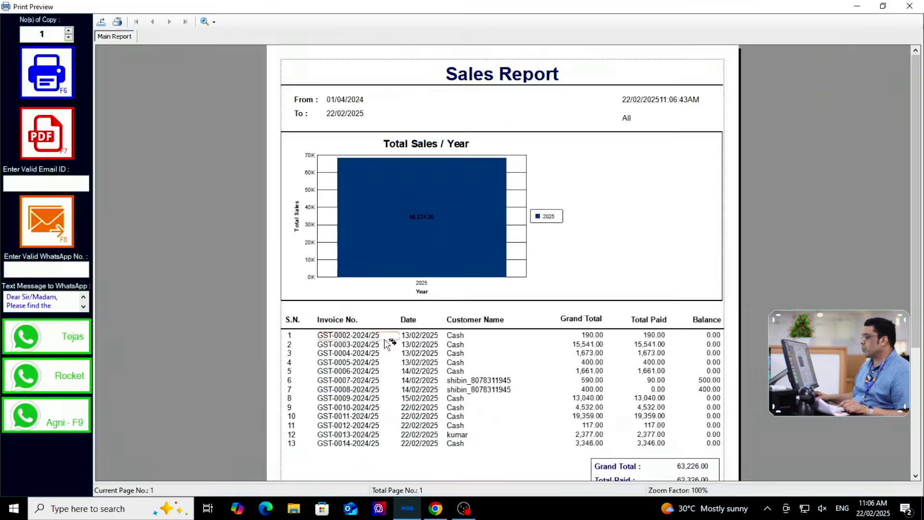
pyautogui.scroll(-3, 408, 336)
pyautogui.click(588, 264)
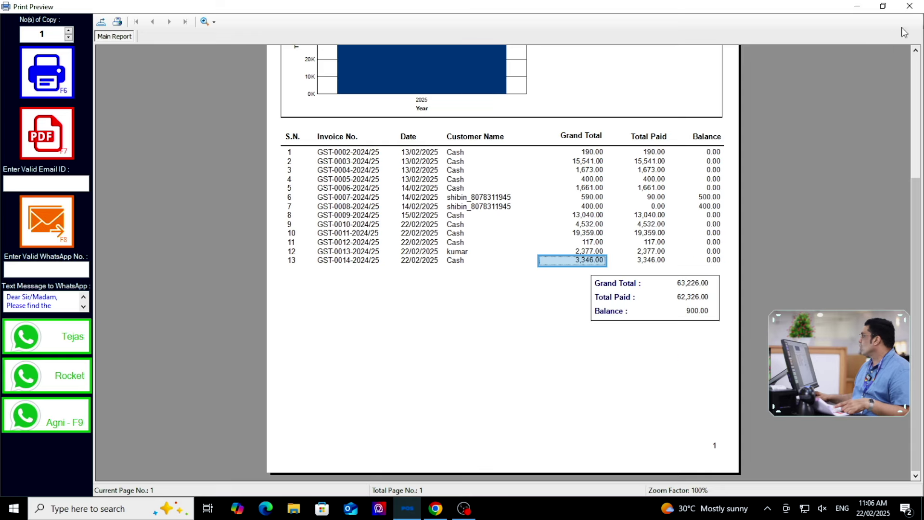
pyautogui.click(910, 6)
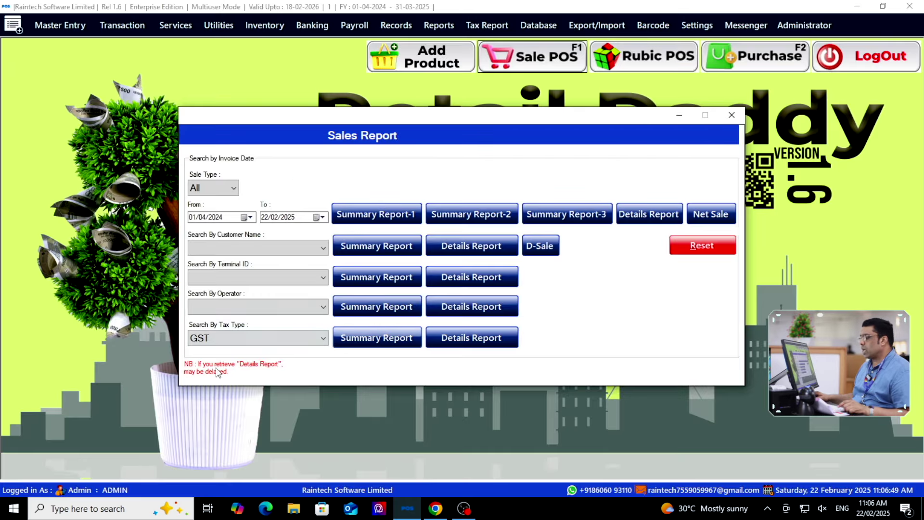
# View the sales summary for tax type NON GST, check its invoice's grand total, and close the preview and Sales Report window
pyautogui.click(268, 339)
pyautogui.click(229, 364)
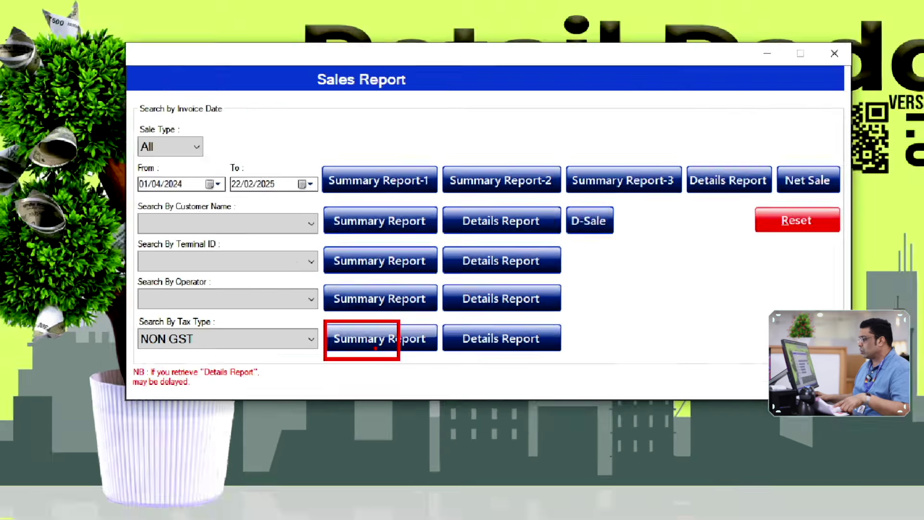
pyautogui.click(369, 341)
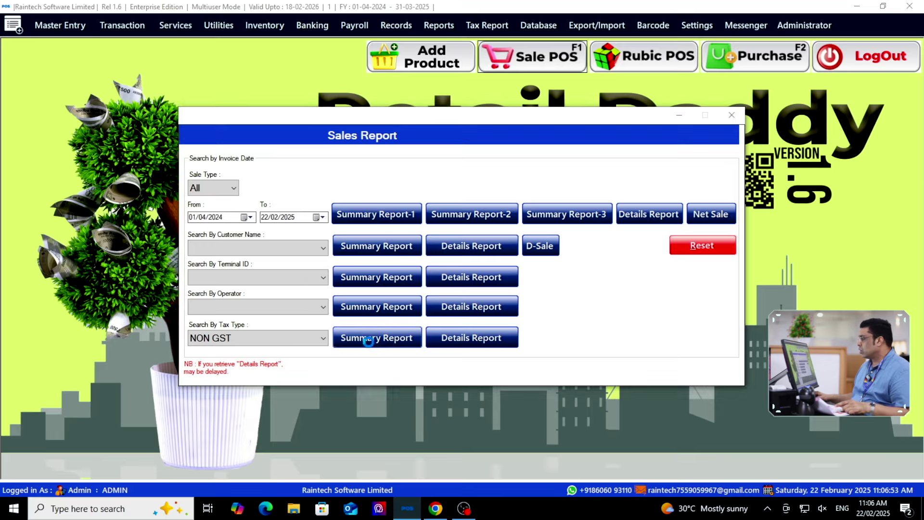
pyautogui.click(557, 340)
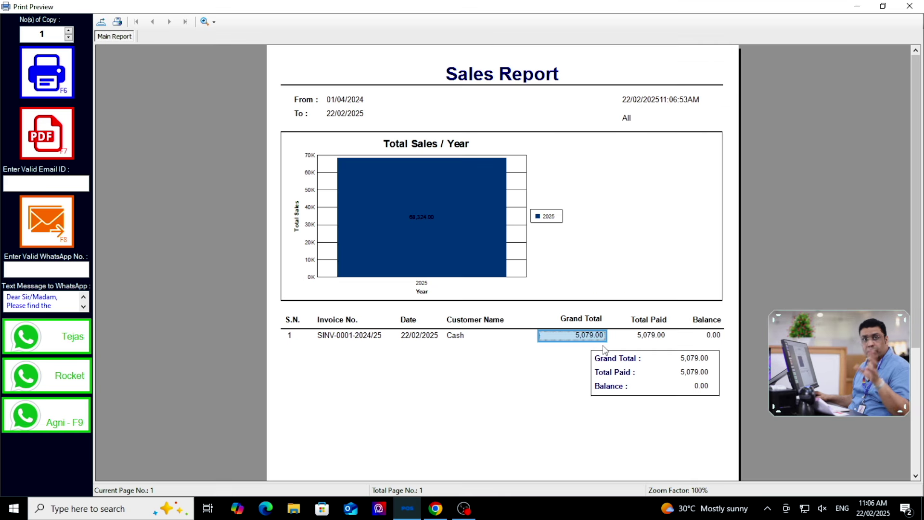
pyautogui.click(910, 6)
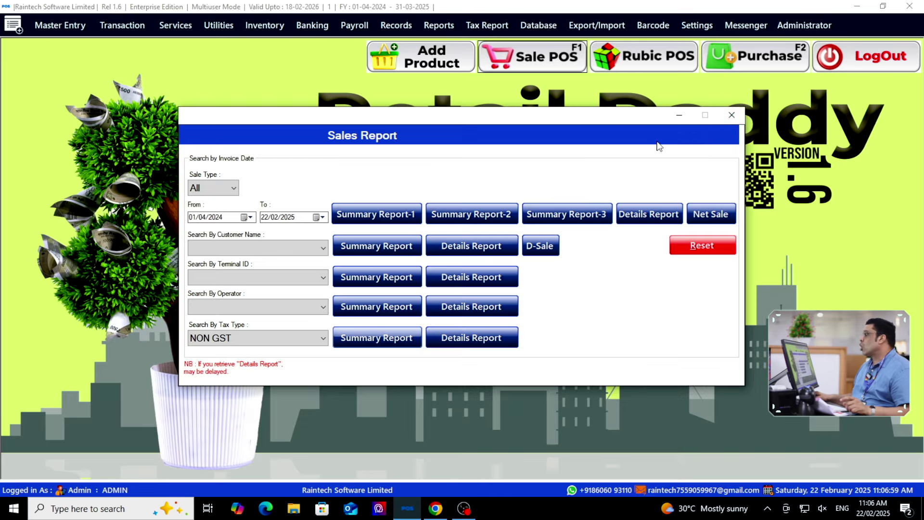
pyautogui.click(726, 117)
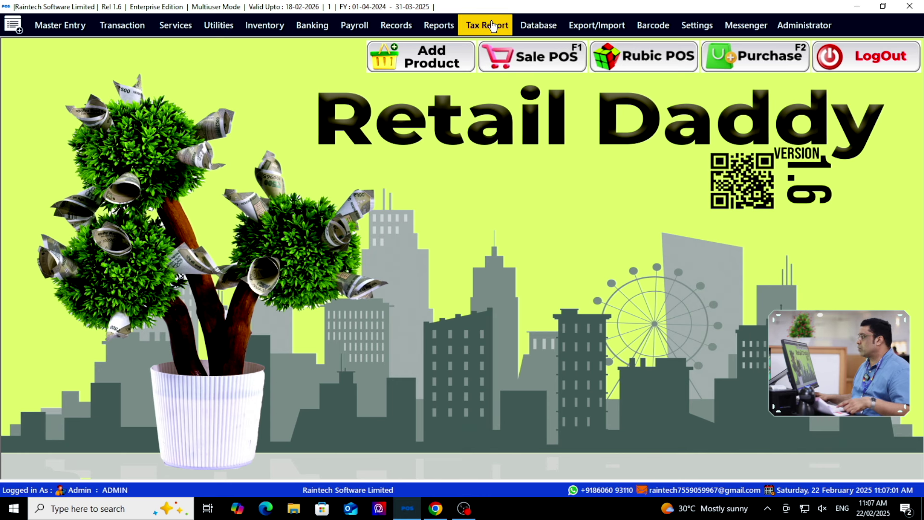
# Open the bill-wise Sale Register under GST Register and check the bill amount of the latest GST invoice
pyautogui.click(487, 25)
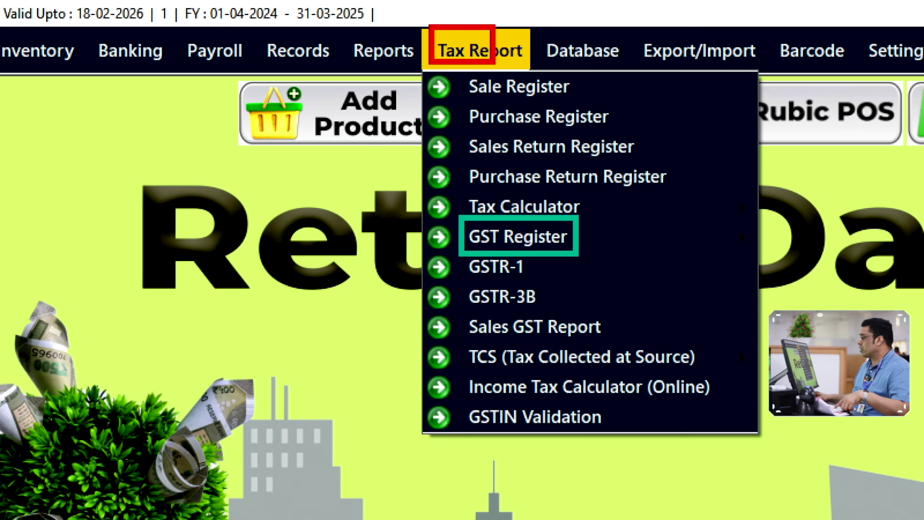
pyautogui.press('Escape')
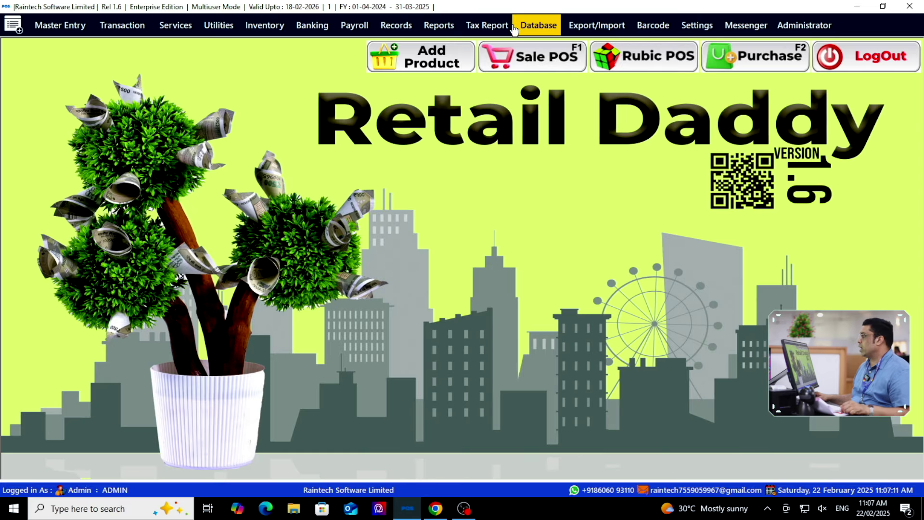
pyautogui.click(487, 25)
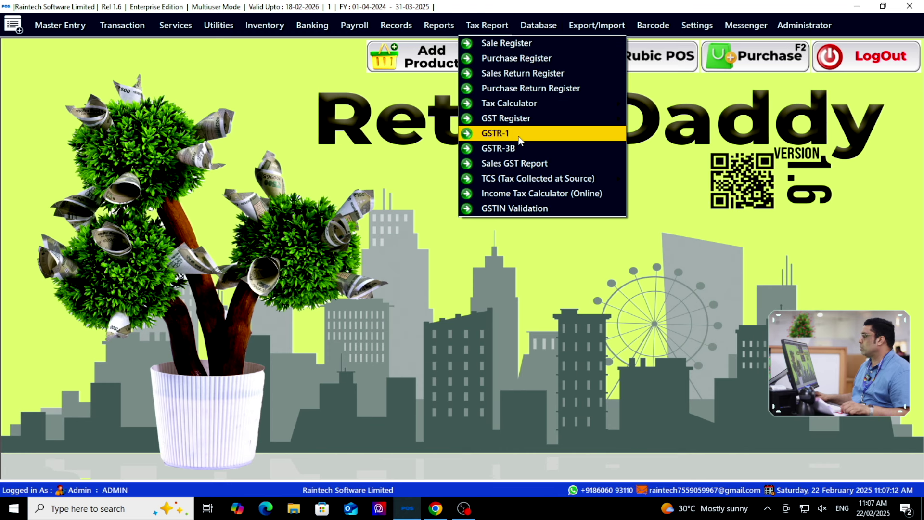
pyautogui.moveTo(520, 122)
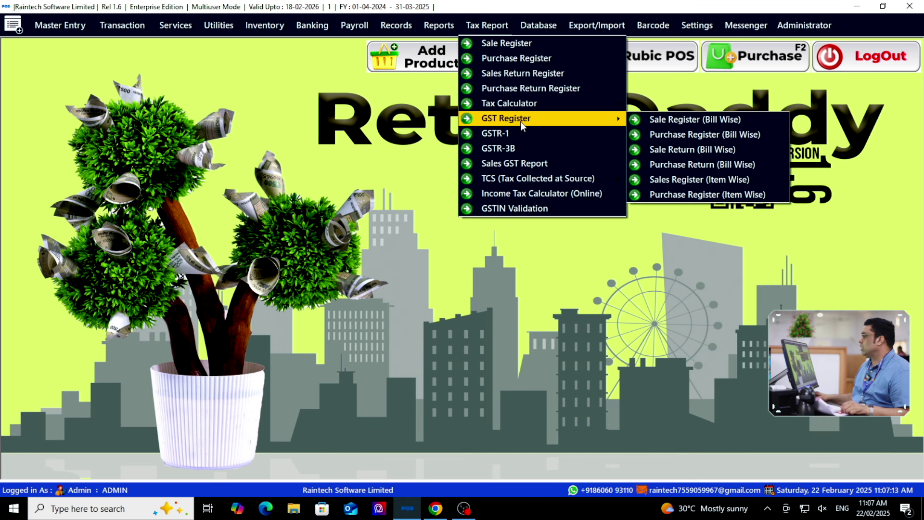
pyautogui.click(652, 125)
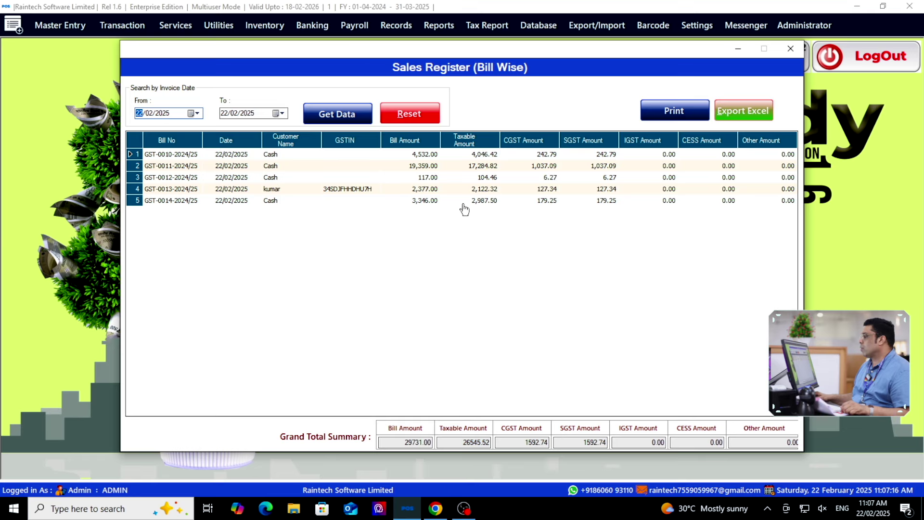
pyautogui.click(427, 202)
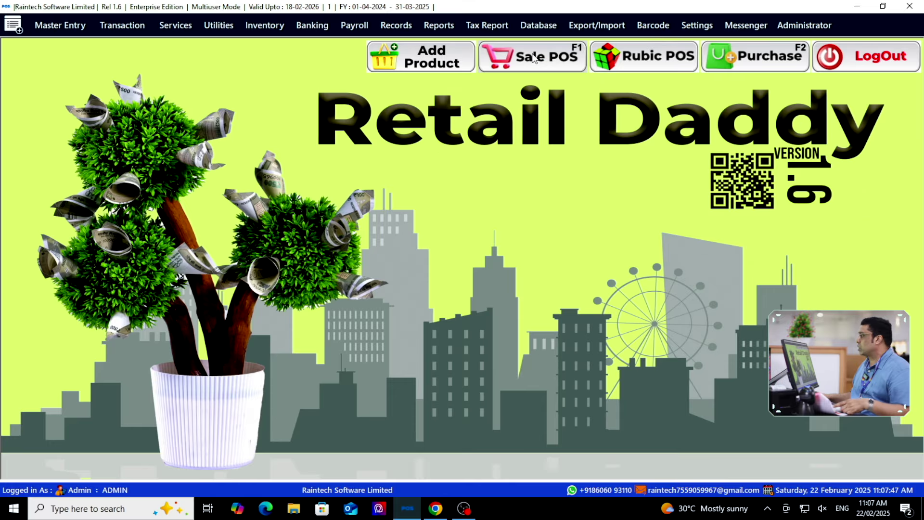
# Complete a NON GST cash sale of one each of barcodes 650001 to 650007 and 650009, and enlarge the bill preview to 300%
pyautogui.click(564, 113)
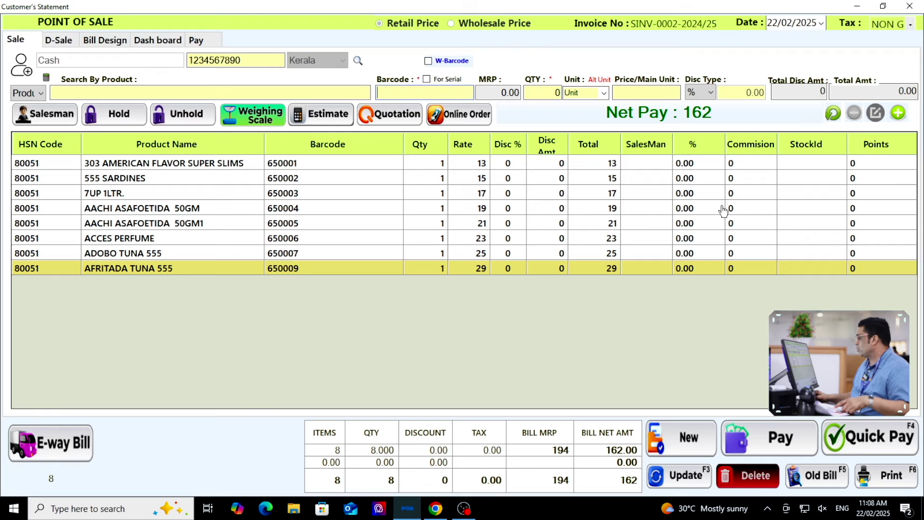
pyautogui.click(852, 439)
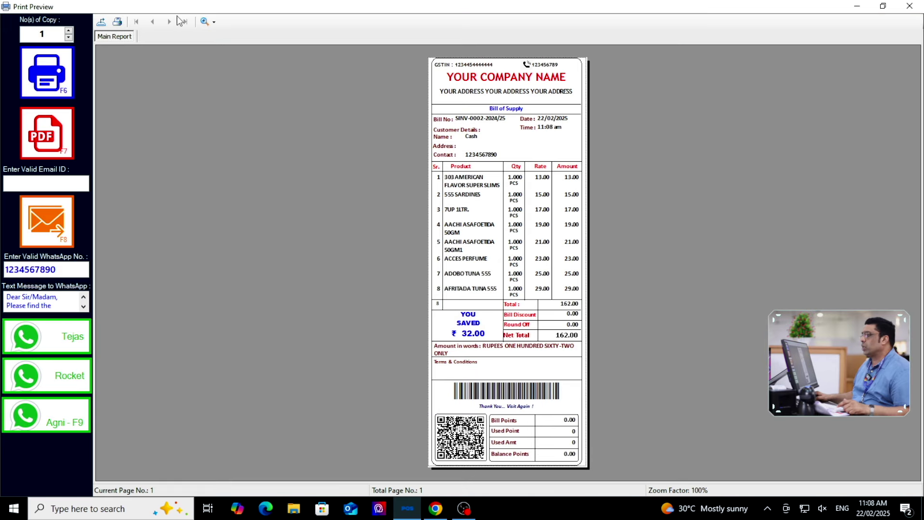
pyautogui.click(214, 22)
pyautogui.click(238, 81)
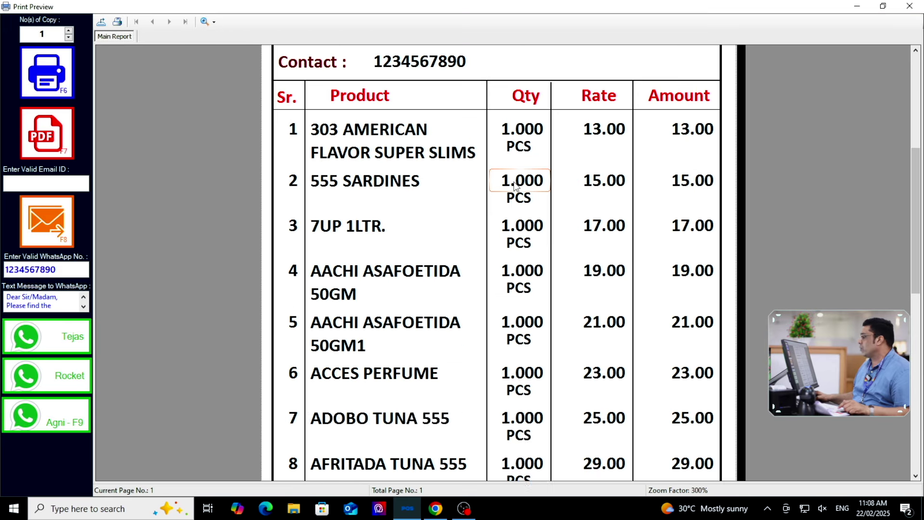
# Review the full bill from header to footer, print it and close the print preview
pyautogui.scroll(-5, 515, 185)
pyautogui.scroll(10, 519, 190)
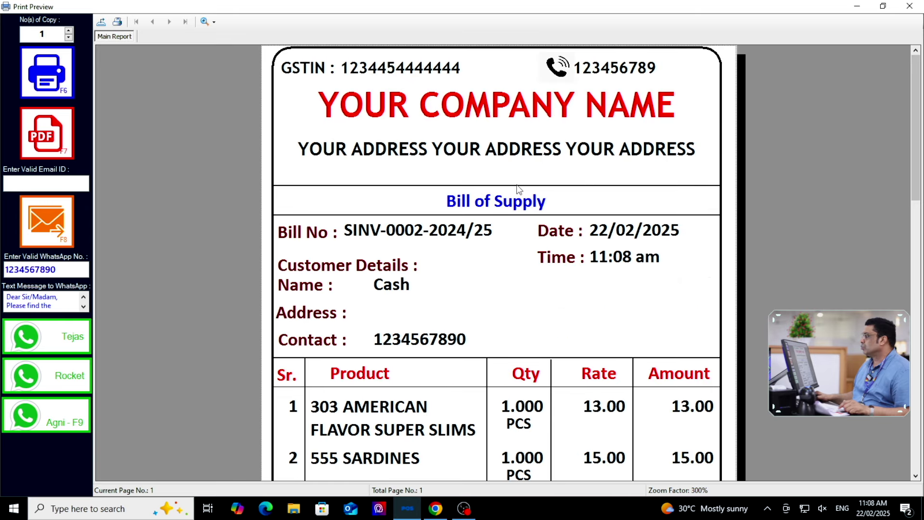
pyautogui.scroll(-10, 518, 188)
pyautogui.scroll(10, 513, 182)
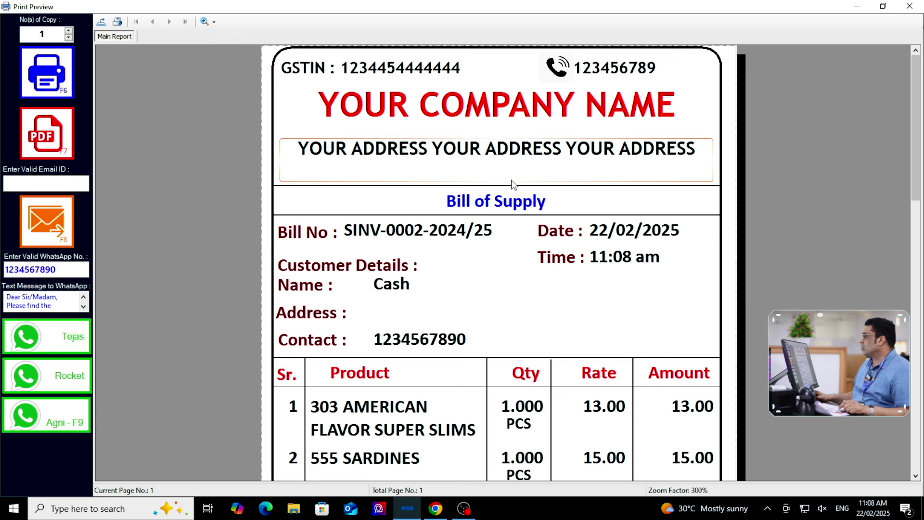
pyautogui.click(39, 78)
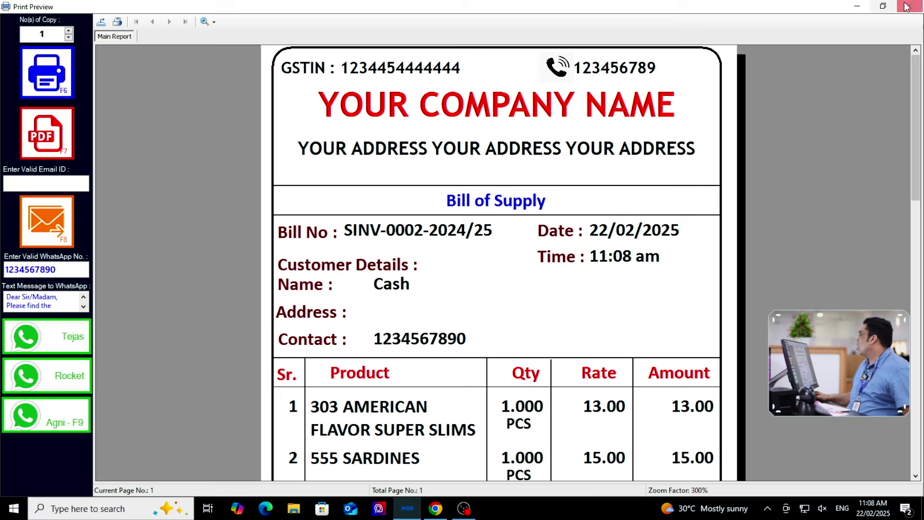
pyautogui.click(907, 7)
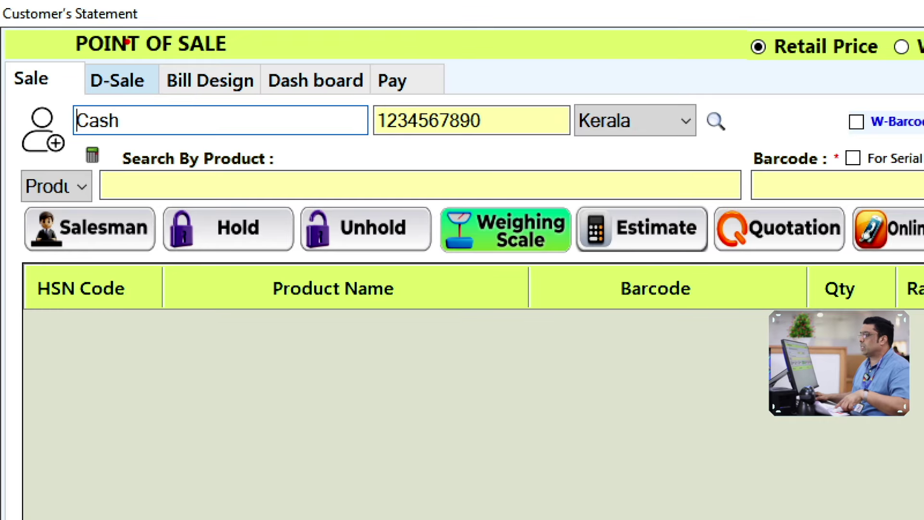
# Apply the 3Inch-Style2 bill design for the XP-80C (copy 1) printer
pyautogui.click(210, 81)
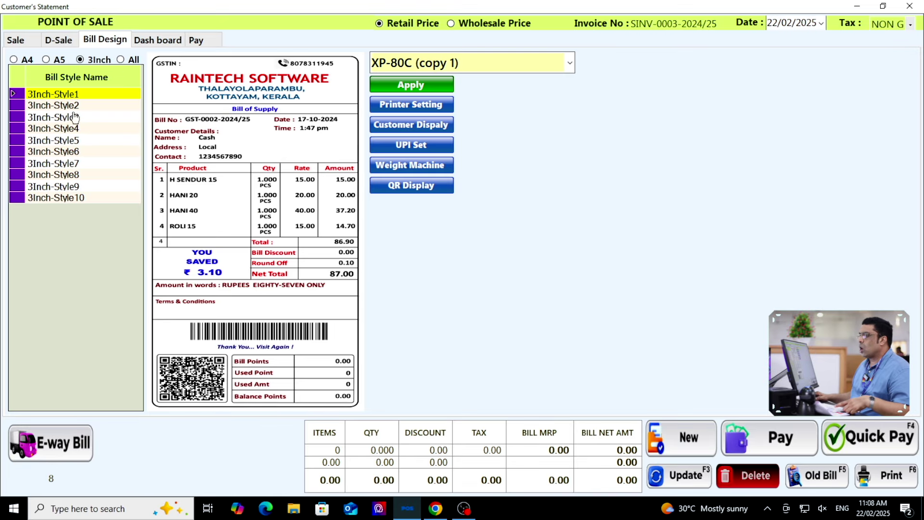
pyautogui.click(72, 106)
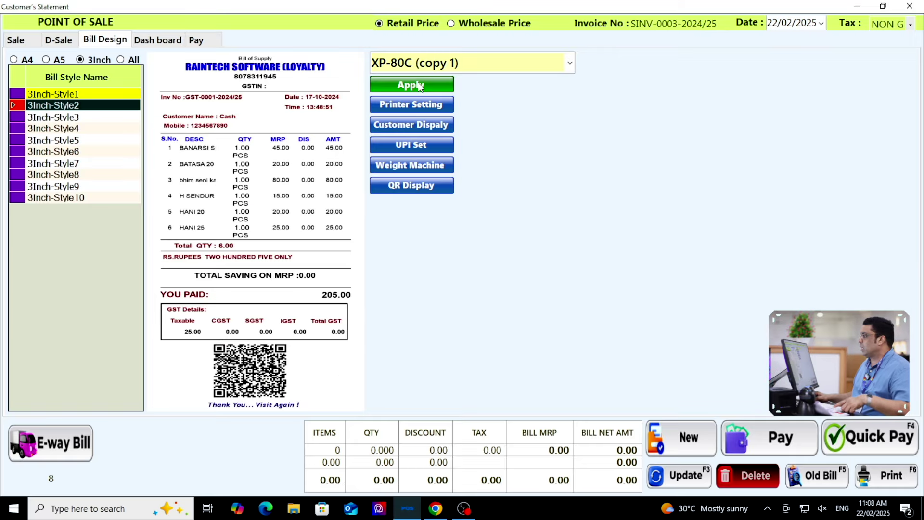
pyautogui.click(416, 85)
pyautogui.click(502, 296)
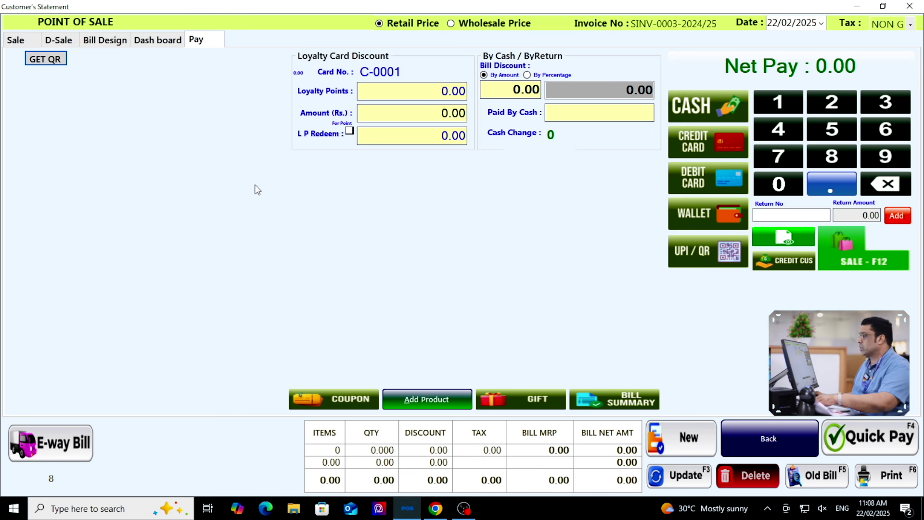
# Add one each of barcodes 650009, 650008, 650005, 650006 and 650004 to a new NON GST sale and complete it with Quick Pay
pyautogui.click(16, 42)
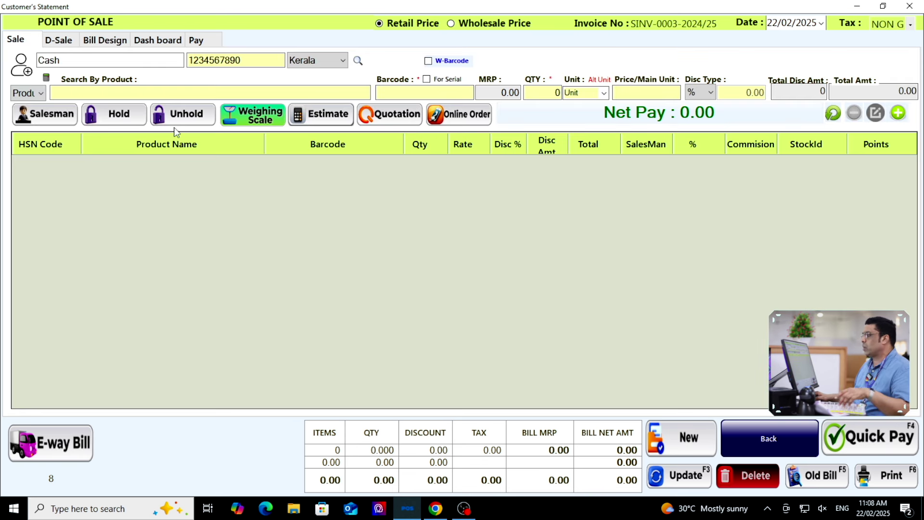
pyautogui.write('650009 650008 650005 650006 650004')
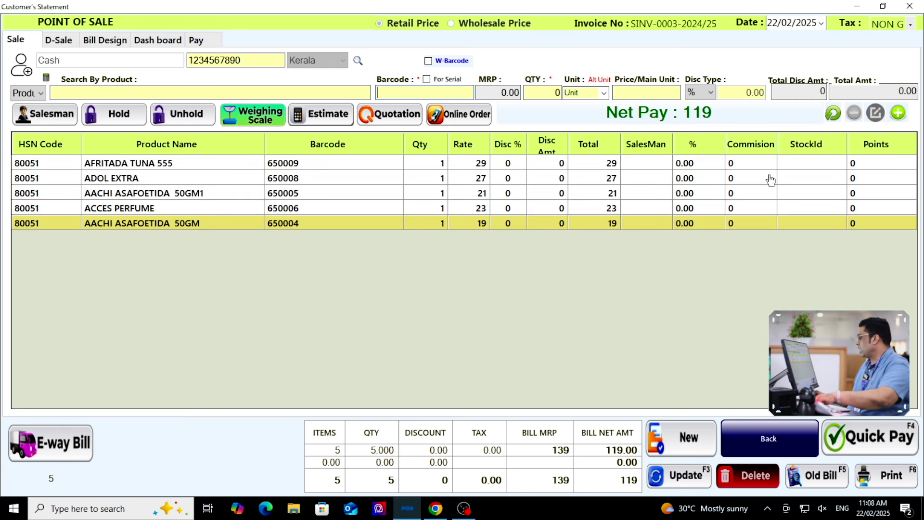
pyautogui.click(862, 445)
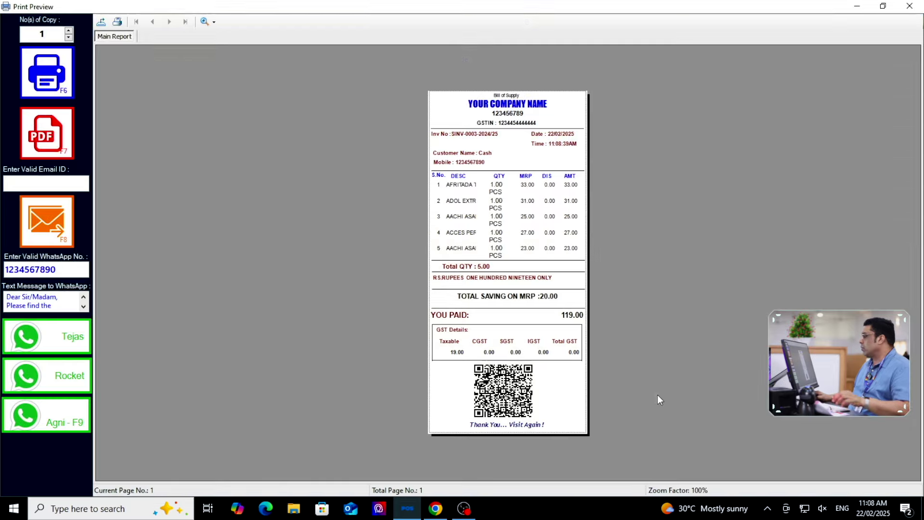
# Enlarge the 3Inch-Style2 bill preview to 300%, review the whole bill, print it and close the preview
pyautogui.click(213, 22)
pyautogui.click(224, 75)
pyautogui.scroll(-10, 507, 280)
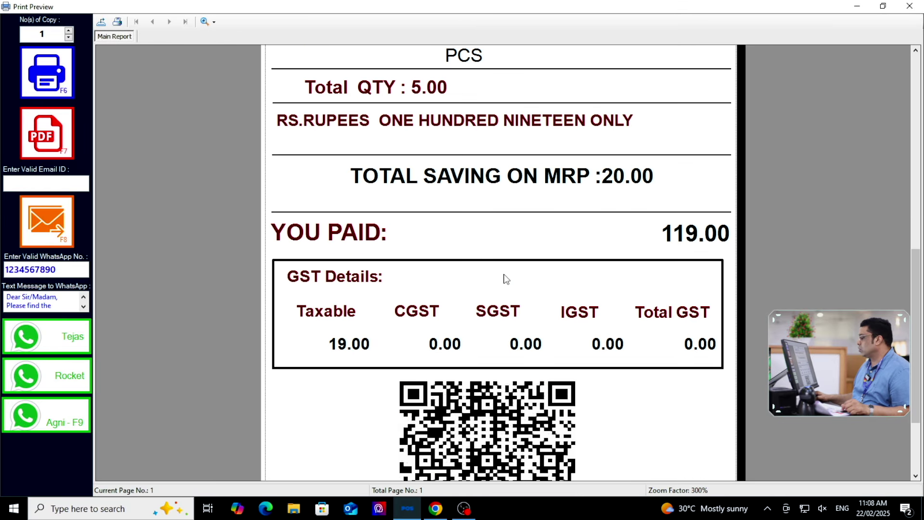
pyautogui.scroll(-2, 506, 279)
pyautogui.scroll(12, 504, 282)
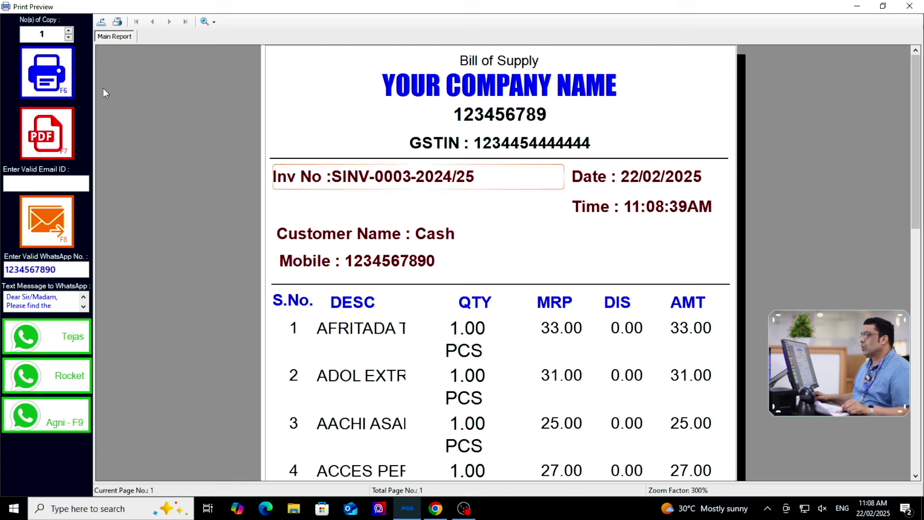
pyautogui.click(41, 60)
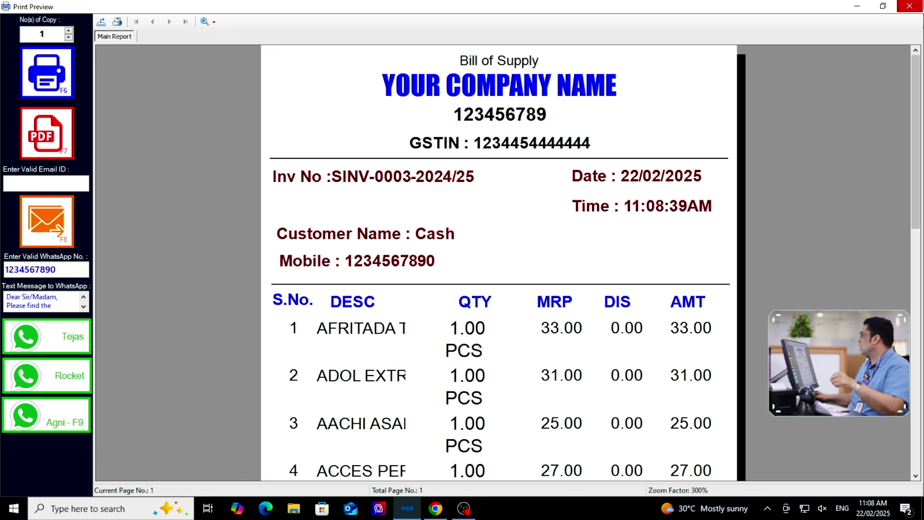
pyautogui.click(910, 6)
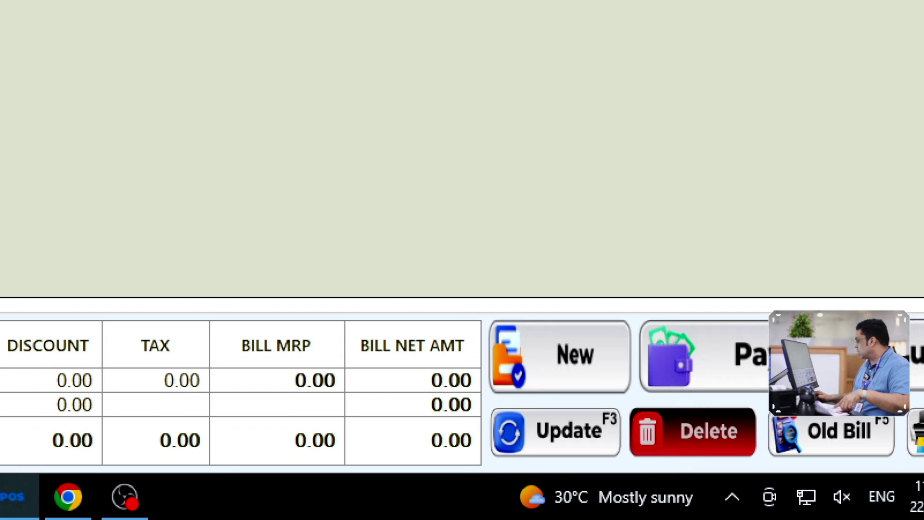
# Load the second NON GST invoice from the old bills, preview its printout in the 3Inch-Style2 design, and close the preview
pyautogui.click(832, 432)
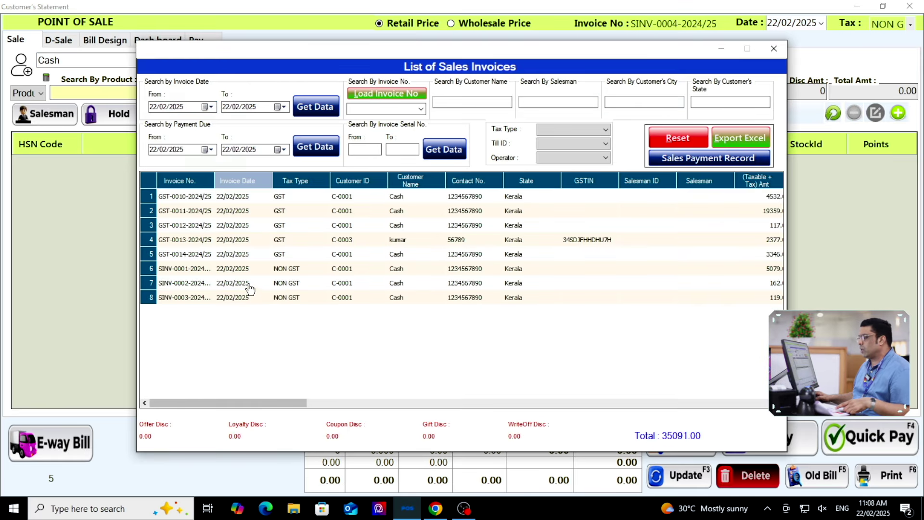
pyautogui.doubleClick(246, 283)
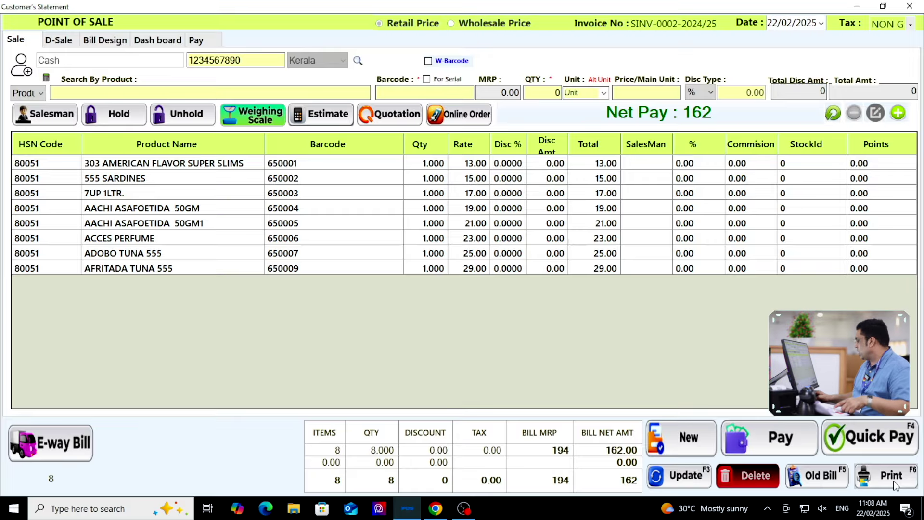
pyautogui.click(892, 475)
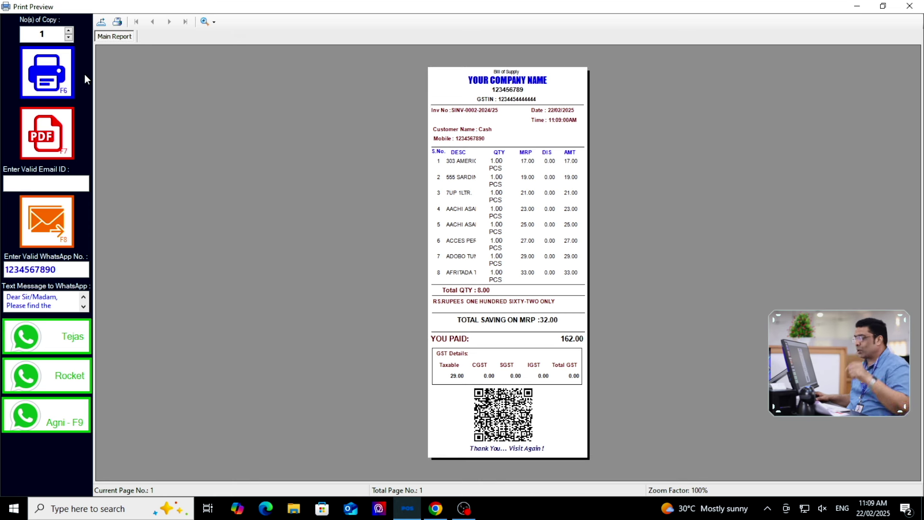
pyautogui.click(908, 7)
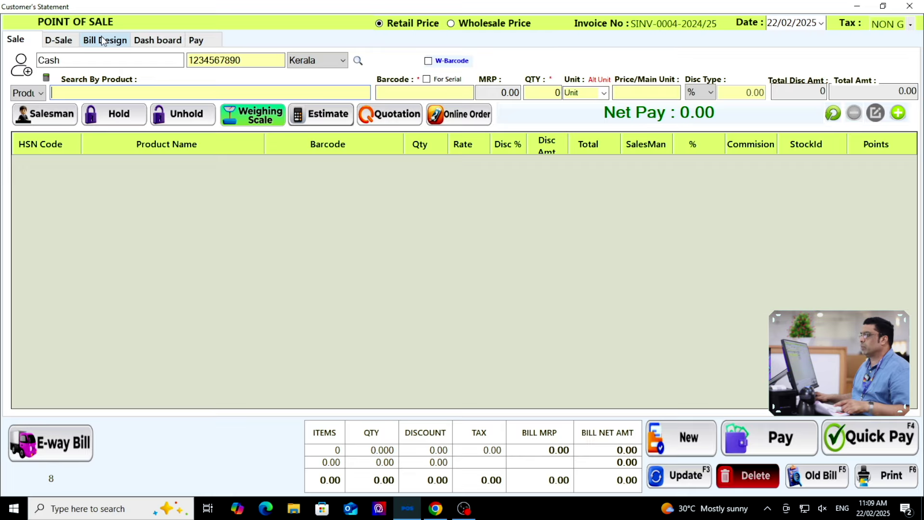
# Apply the Hindi 3Inch-Style3 bill design for the XP-80C (copy 1) printer
pyautogui.click(127, 80)
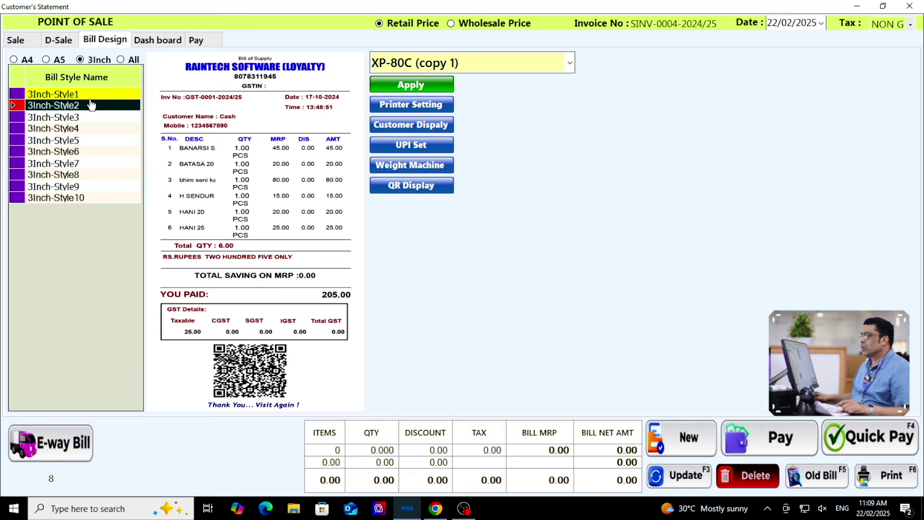
pyautogui.click(78, 117)
pyautogui.click(403, 85)
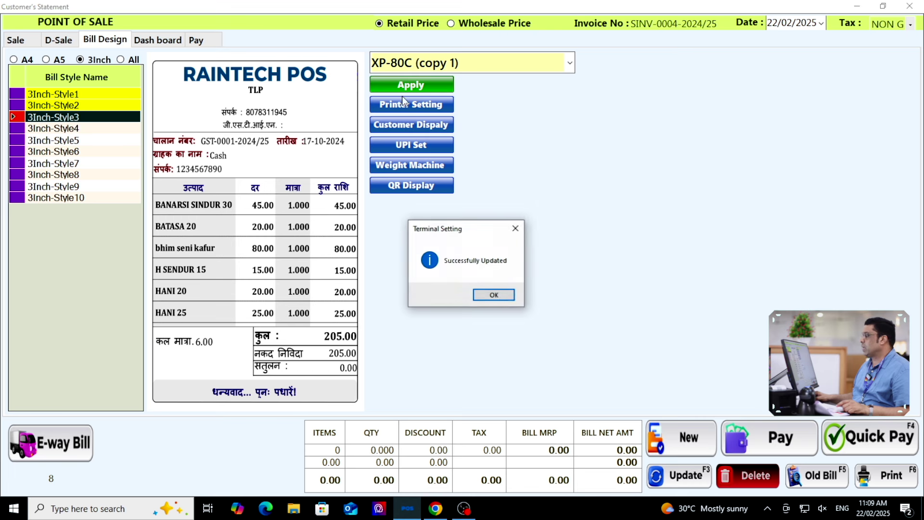
pyautogui.click(506, 295)
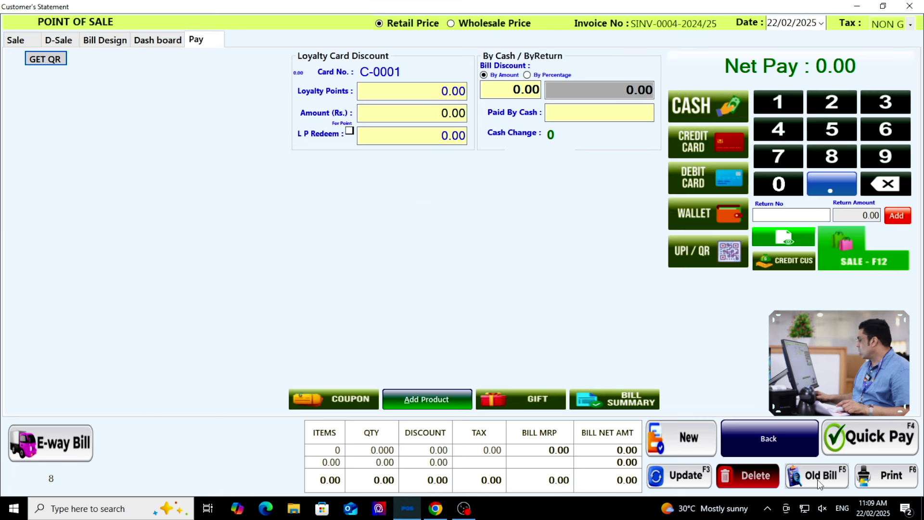
# Load the latest NON GST invoice from the old bills, review its 3Inch-Style3 print preview at 300%, and close the preview
pyautogui.click(819, 478)
pyautogui.doubleClick(319, 301)
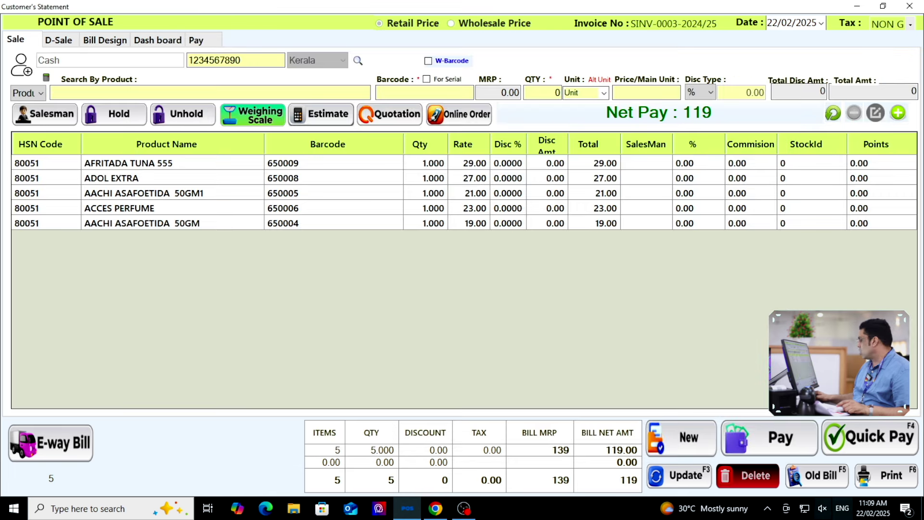
pyautogui.click(891, 477)
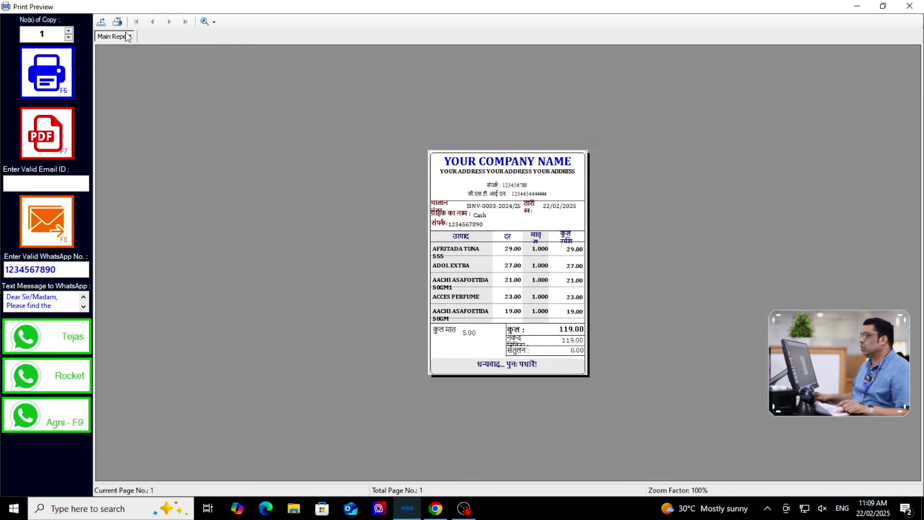
pyautogui.click(213, 27)
pyautogui.click(223, 74)
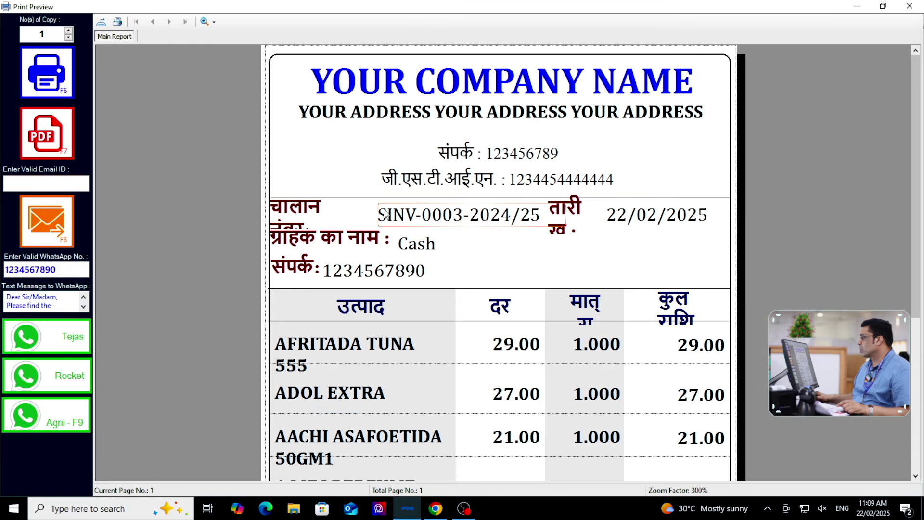
pyautogui.scroll(-5, 386, 212)
pyautogui.scroll(5, 509, 287)
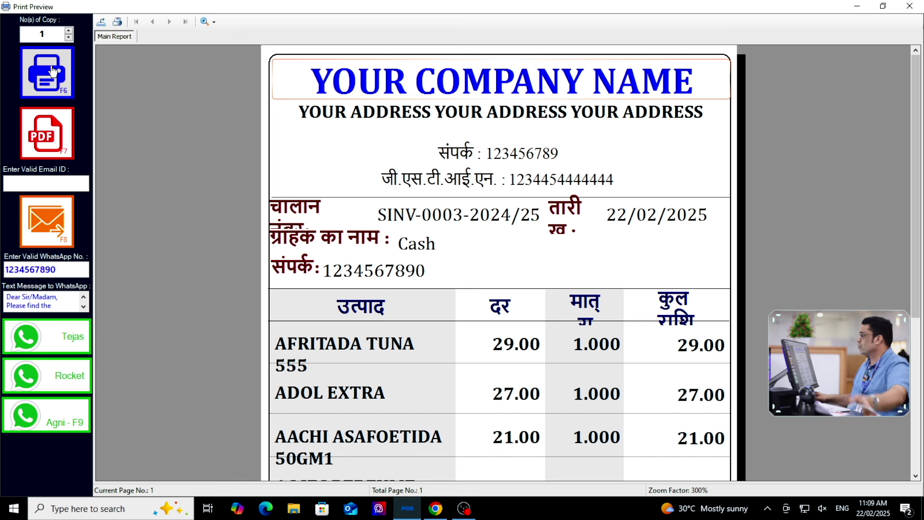
pyautogui.click(910, 6)
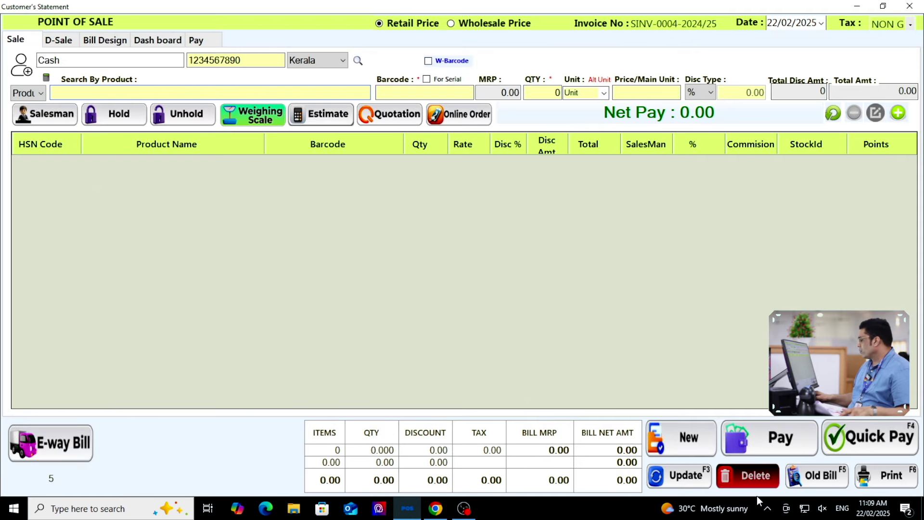
# Apply the 3Inch-Style4 tax invoice design for the XP-80C (copy 1) printer
pyautogui.click(102, 40)
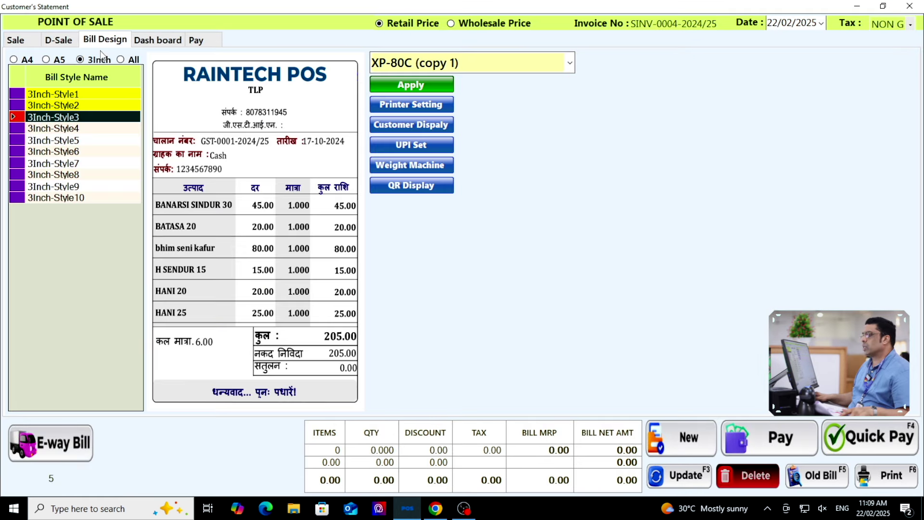
pyautogui.click(87, 130)
pyautogui.click(426, 87)
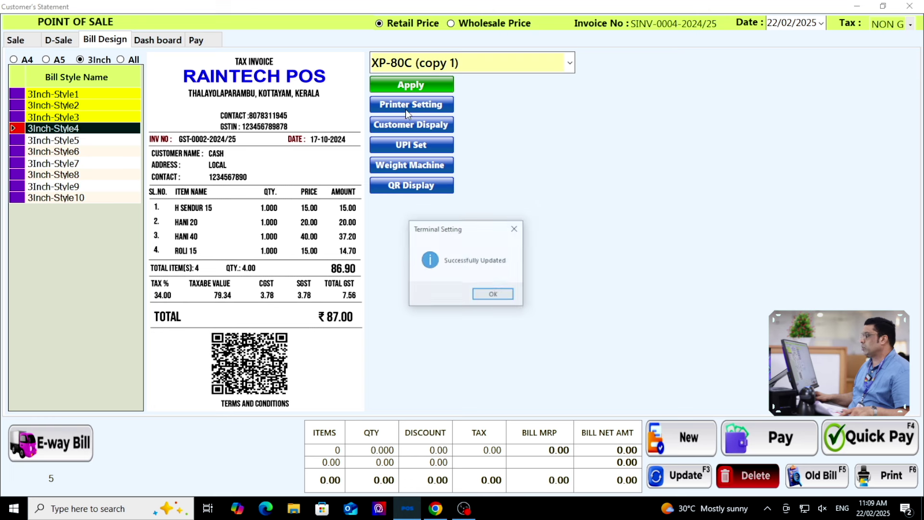
pyautogui.click(504, 299)
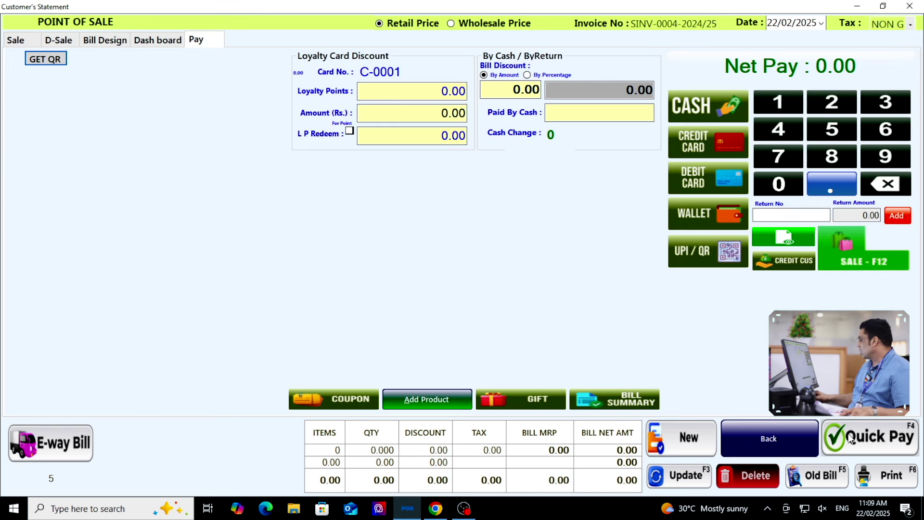
# Reload the latest NON GST invoice from the old bills and view its 3Inch-Style4 print preview at 300%
pyautogui.click(836, 482)
pyautogui.doubleClick(257, 298)
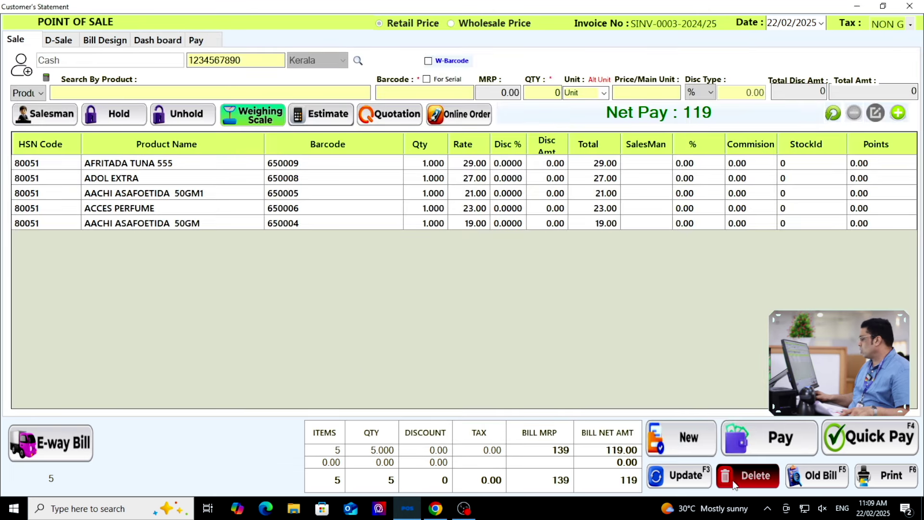
pyautogui.click(875, 485)
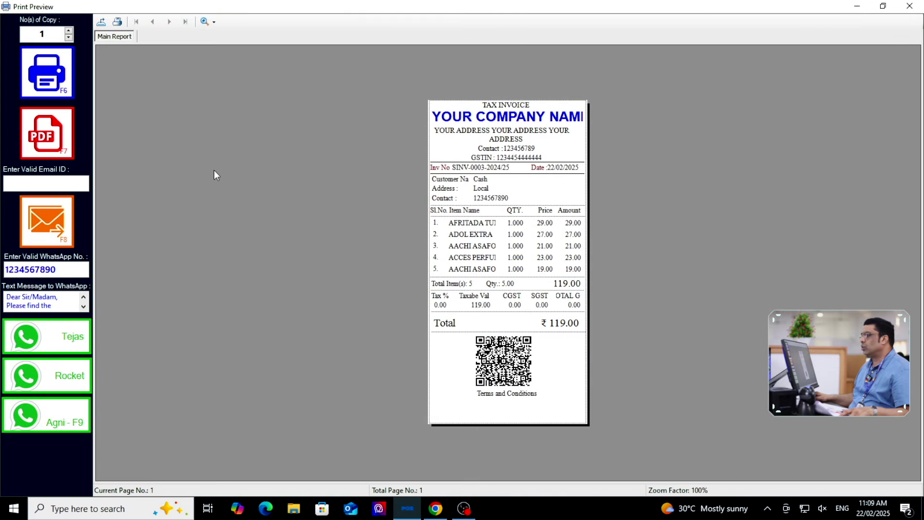
pyautogui.click(206, 25)
pyautogui.click(225, 77)
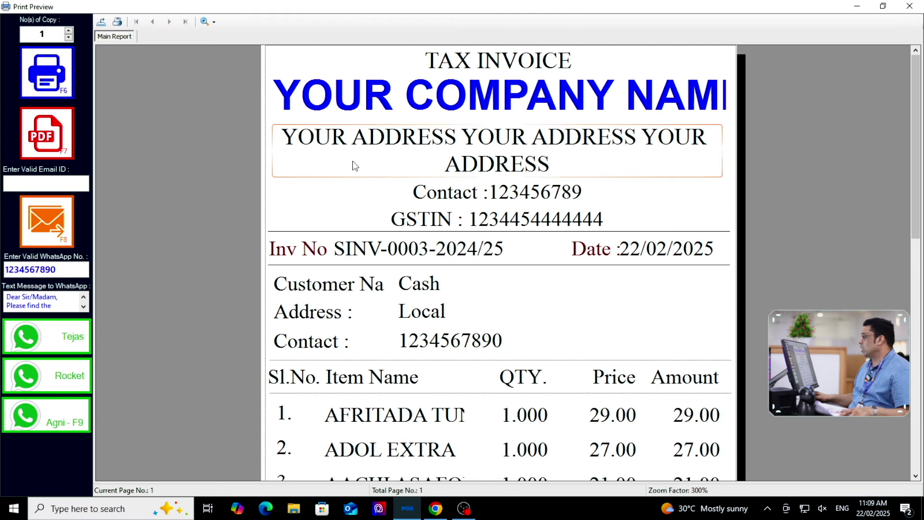
# Review the item lines and totals of the 3Inch-Style4 tax invoice preview and close it
pyautogui.scroll(-10, 429, 205)
pyautogui.scroll(10, 429, 204)
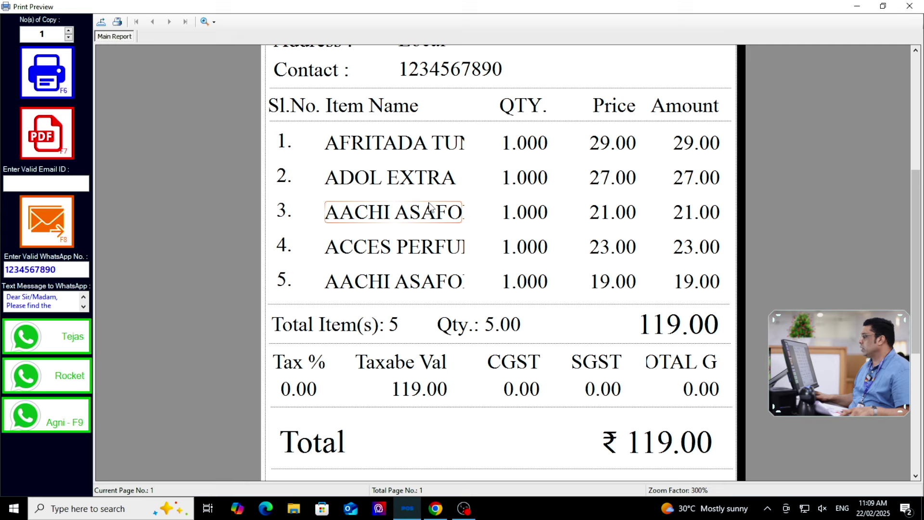
pyautogui.click(910, 7)
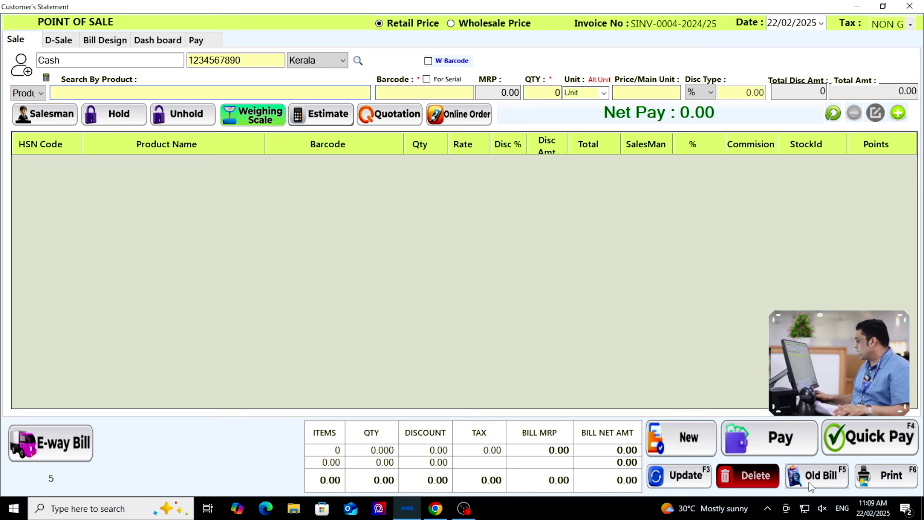
# Apply the 3Inch-Style5 bill design for the XP-80C (copy 1) printer
pyautogui.click(106, 39)
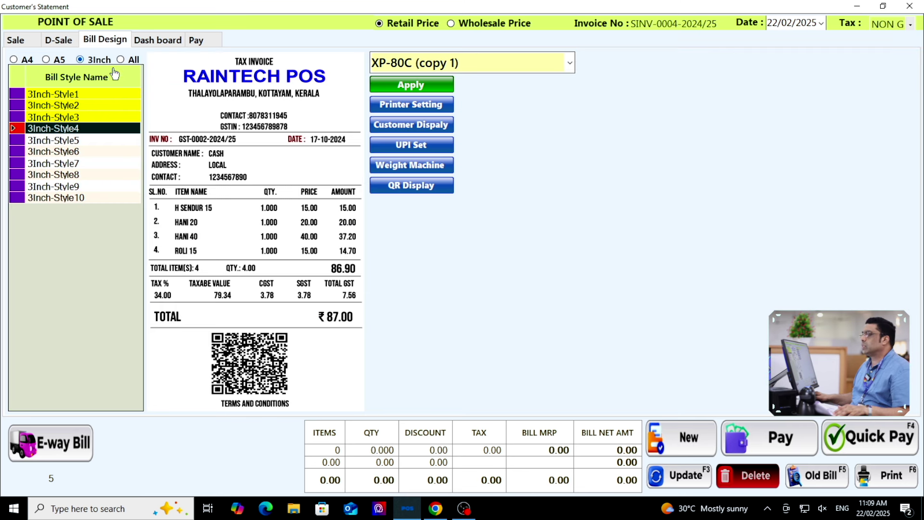
pyautogui.click(68, 144)
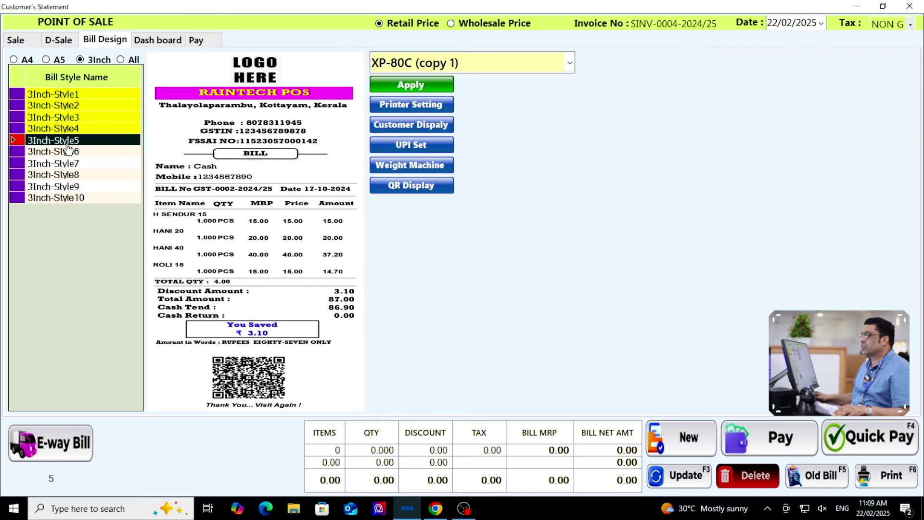
pyautogui.click(420, 85)
pyautogui.click(503, 298)
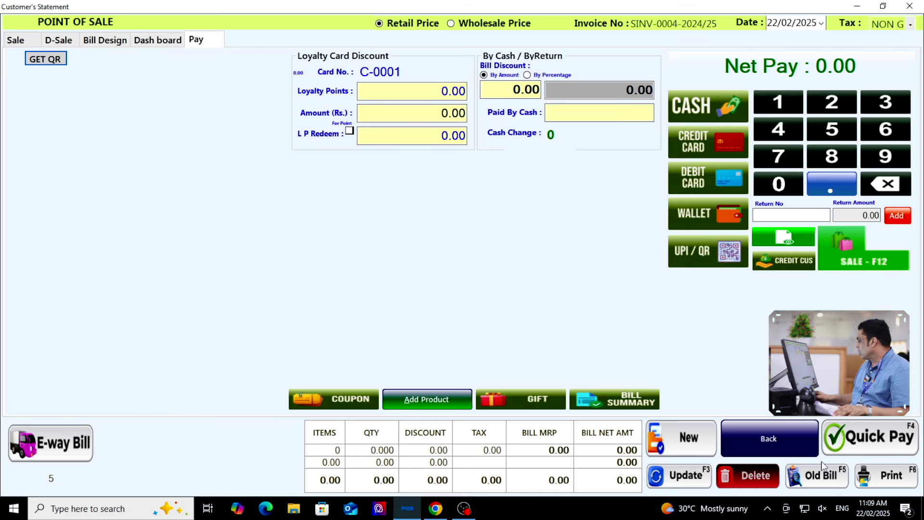
# Load the latest NON GST invoice from the old bills and review its 3Inch-Style5 print preview
pyautogui.click(815, 483)
pyautogui.doubleClick(291, 298)
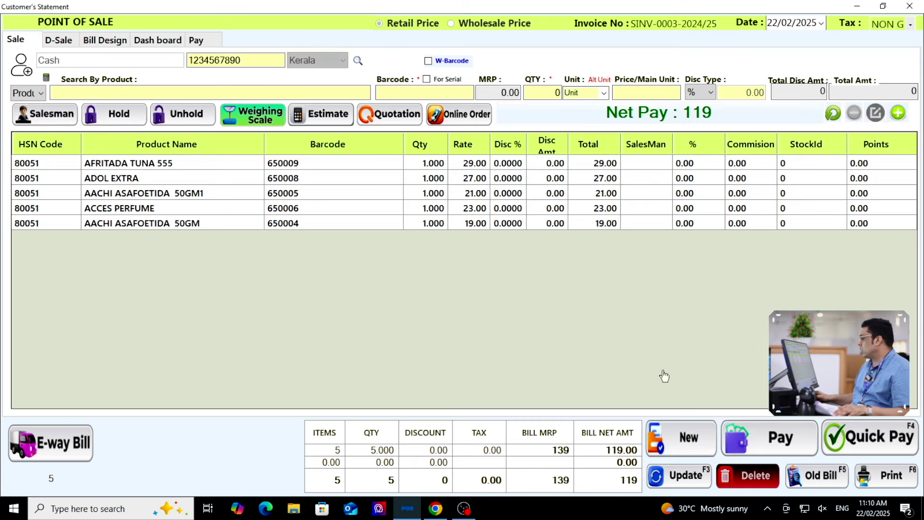
pyautogui.click(892, 475)
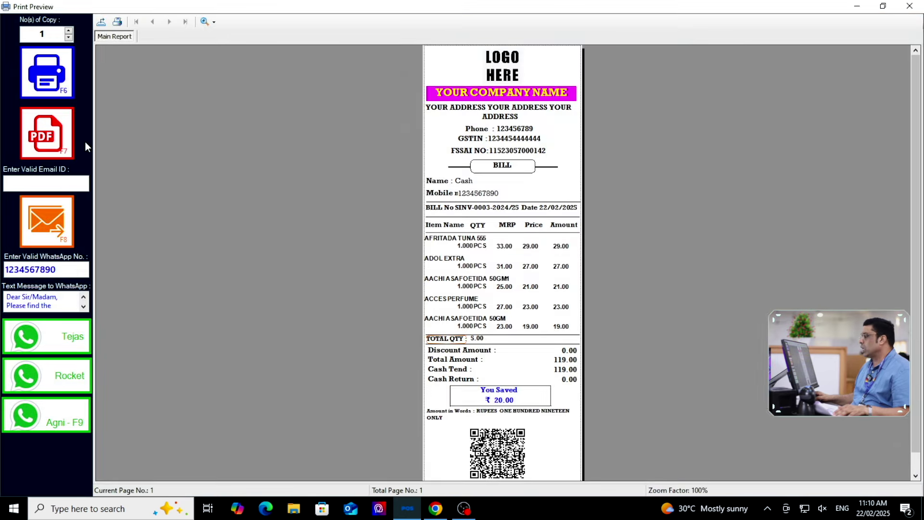
pyautogui.scroll(-1, 470, 160)
pyautogui.scroll(1, 470, 155)
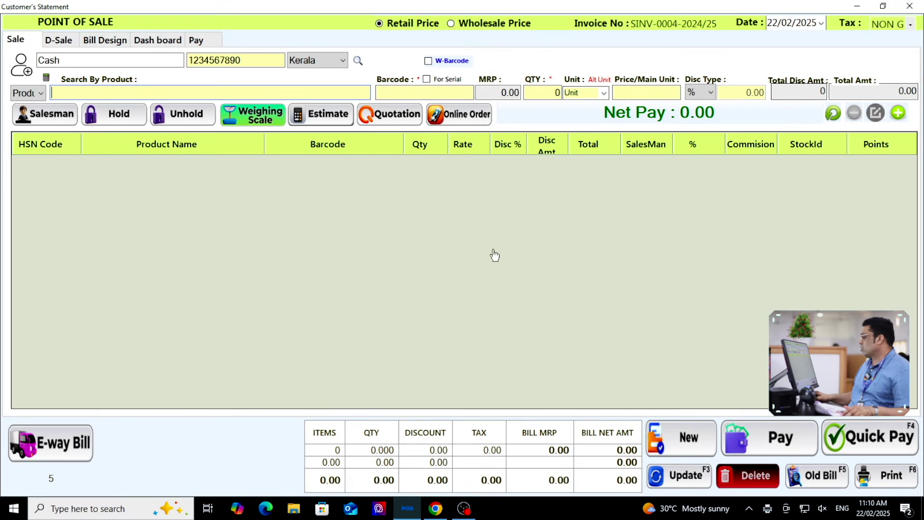
# Reload the latest NON GST invoice from the old bills and apply the 3Inch-Style6 bill design for the XP-80C (copy 1) printer
pyautogui.click(832, 478)
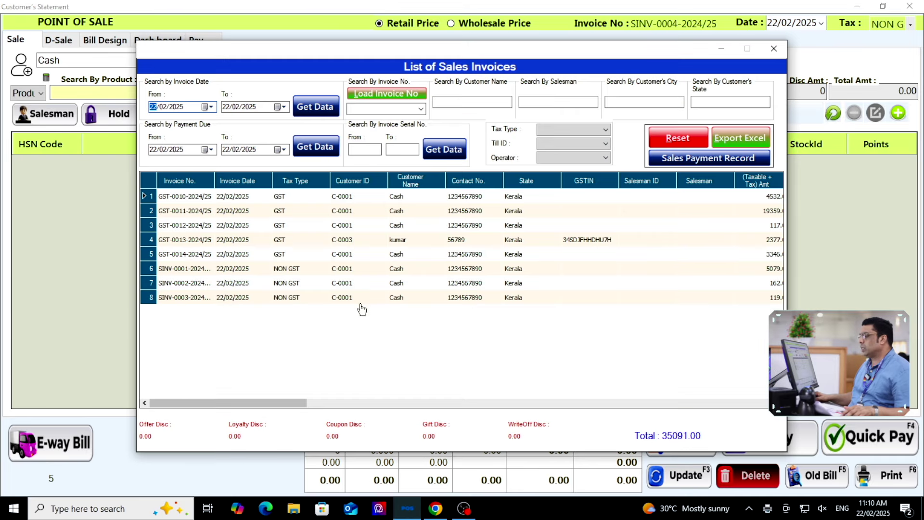
pyautogui.doubleClick(288, 297)
pyautogui.click(107, 41)
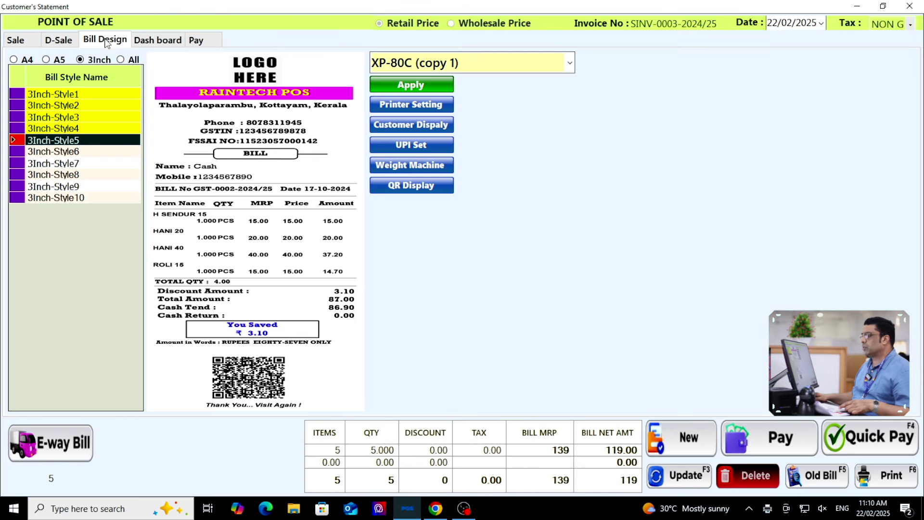
pyautogui.click(78, 153)
pyautogui.click(392, 91)
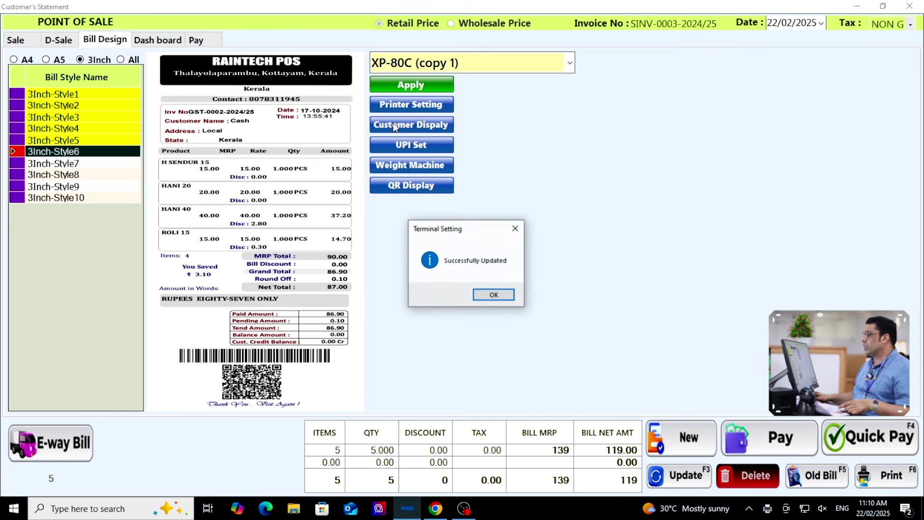
pyautogui.click(504, 295)
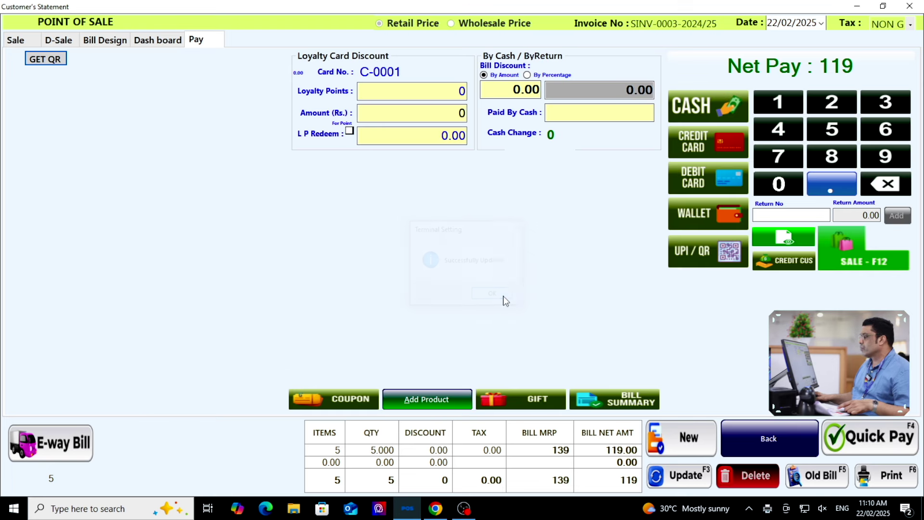
# Review the loaded invoice's full 3Inch-Style6 print preview at 300% and close the preview
pyautogui.click(891, 477)
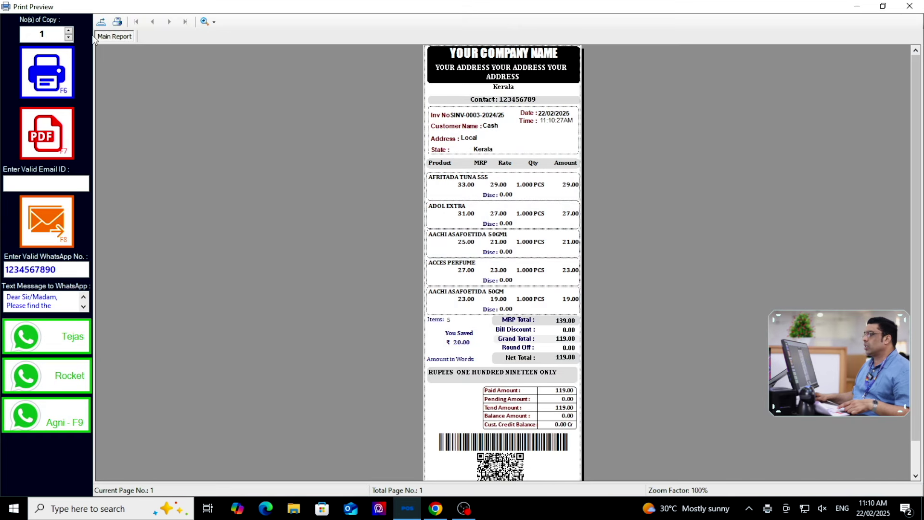
pyautogui.click(213, 22)
pyautogui.click(229, 72)
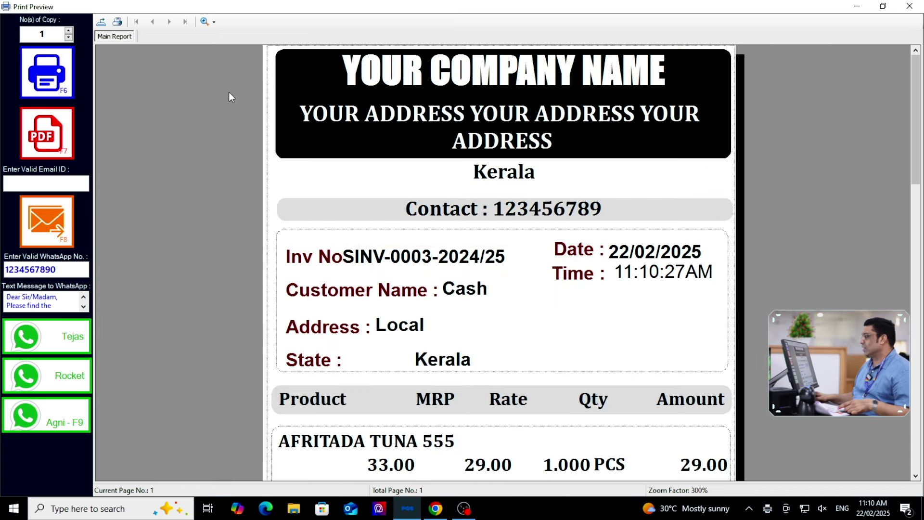
pyautogui.scroll(-5, 469, 268)
pyautogui.scroll(-3, 470, 272)
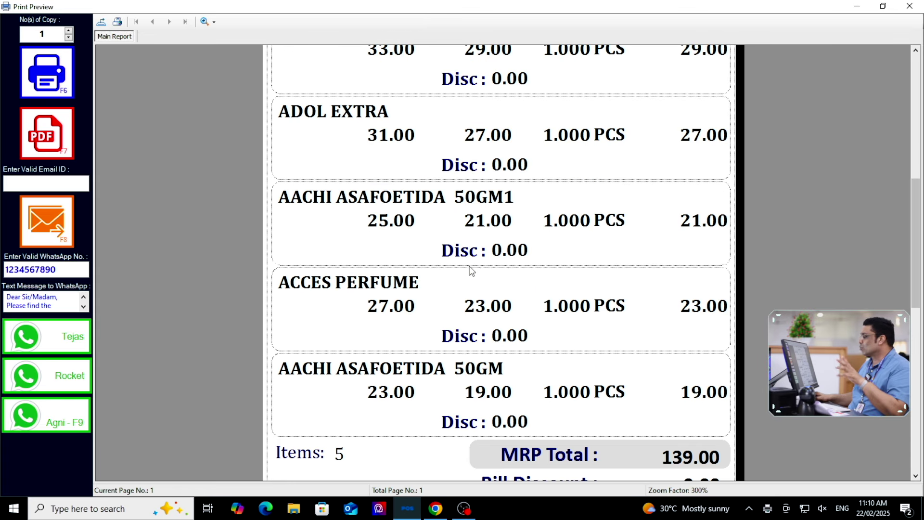
pyautogui.scroll(-12, 470, 271)
pyautogui.scroll(5, 471, 273)
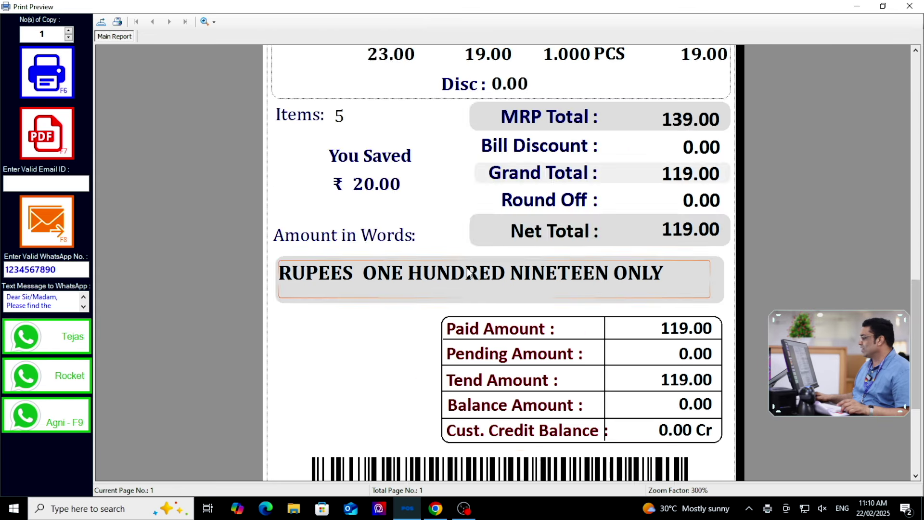
pyautogui.scroll(15, 469, 272)
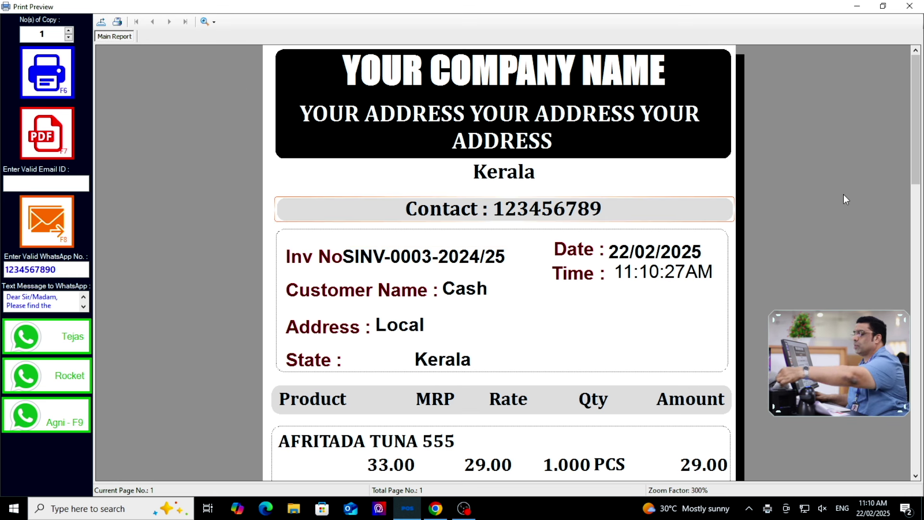
pyautogui.click(919, 6)
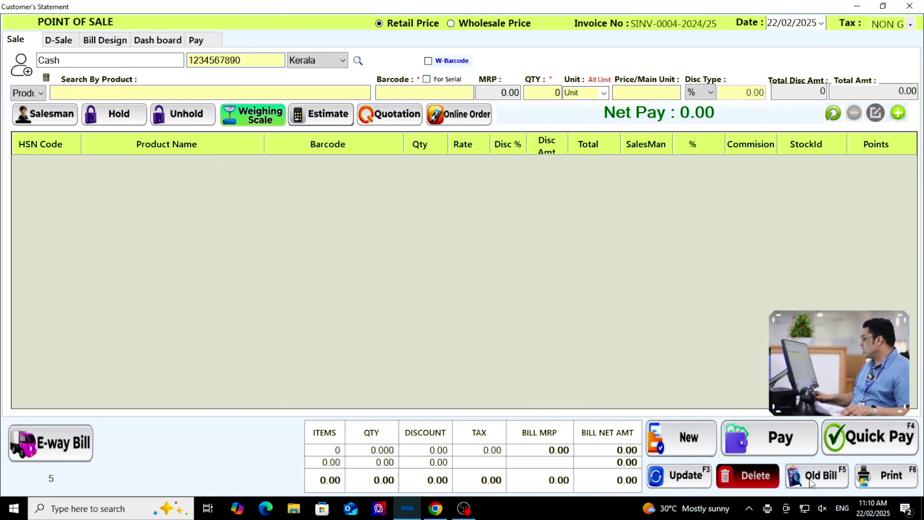
# Apply the 3Inch-Style7 Bill of Supply design for the XP-80C (copy 1) printer
pyautogui.click(105, 40)
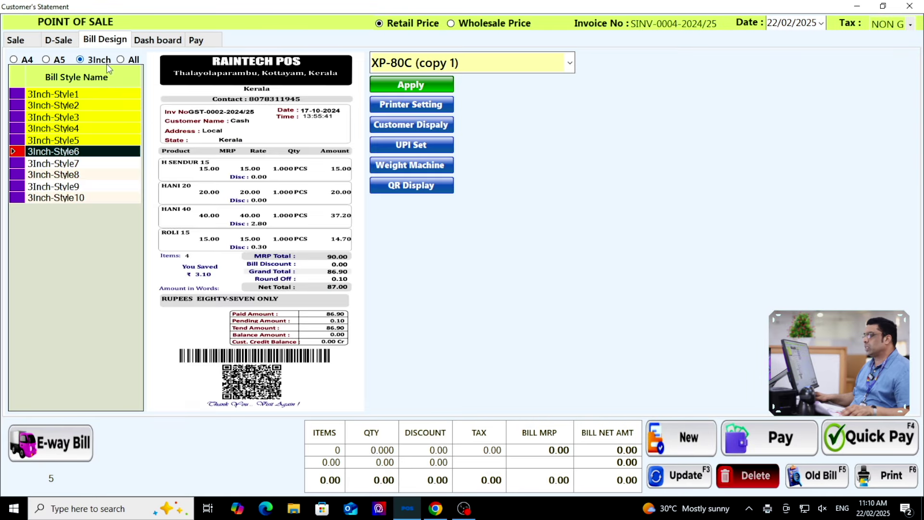
pyautogui.click(86, 165)
pyautogui.click(413, 86)
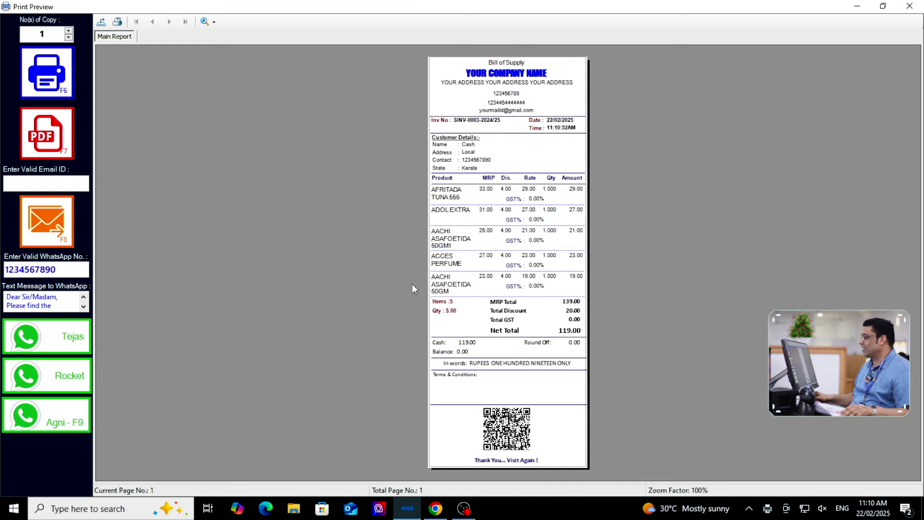
# Review the invoice's 3Inch-Style7 print preview at 200%, print one copy, and close the preview
pyautogui.click(213, 22)
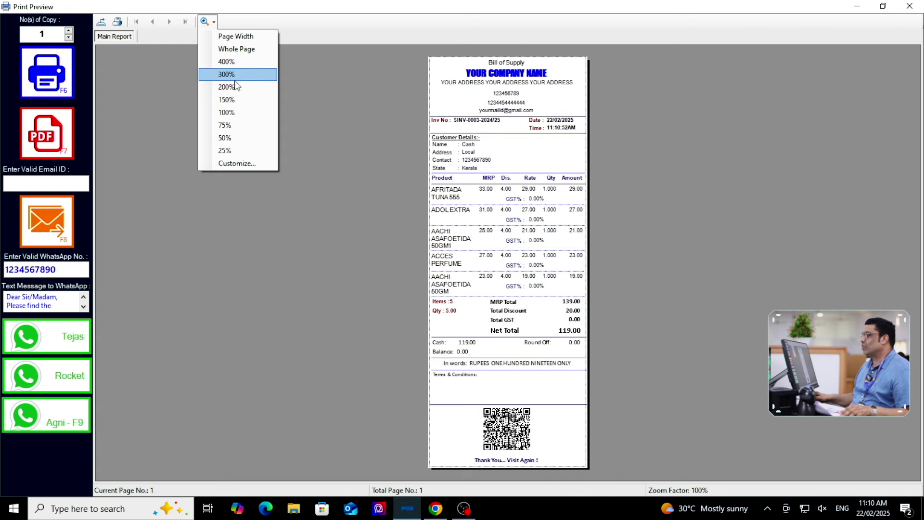
pyautogui.click(226, 82)
pyautogui.scroll(-5, 406, 197)
pyautogui.scroll(-2, 406, 197)
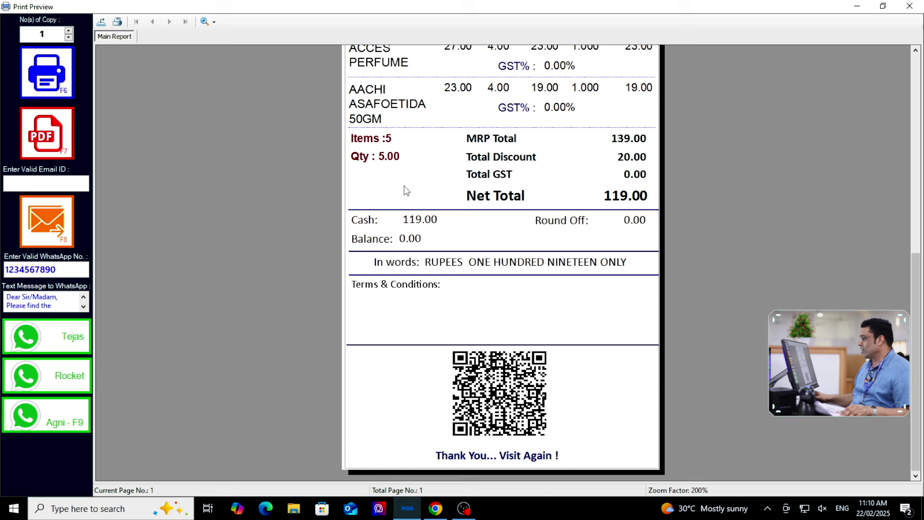
pyautogui.scroll(8, 406, 191)
pyautogui.scroll(7, 405, 190)
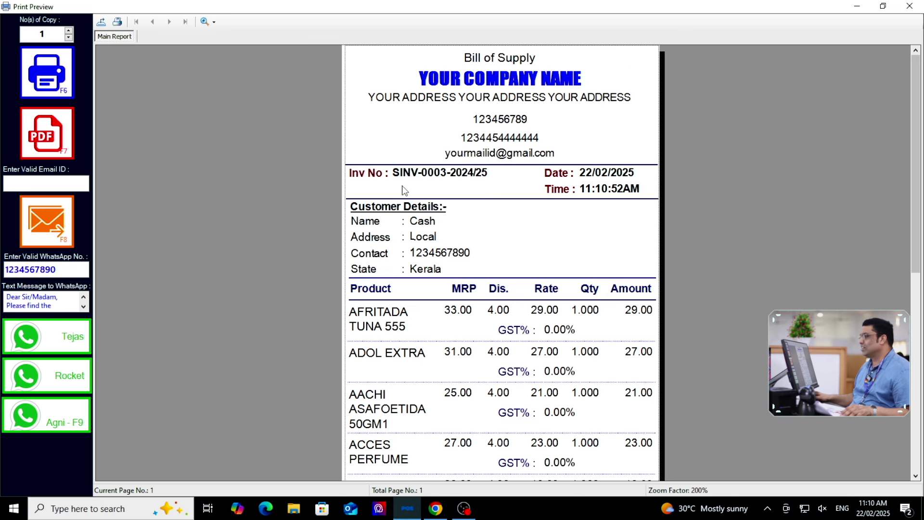
pyautogui.click(43, 77)
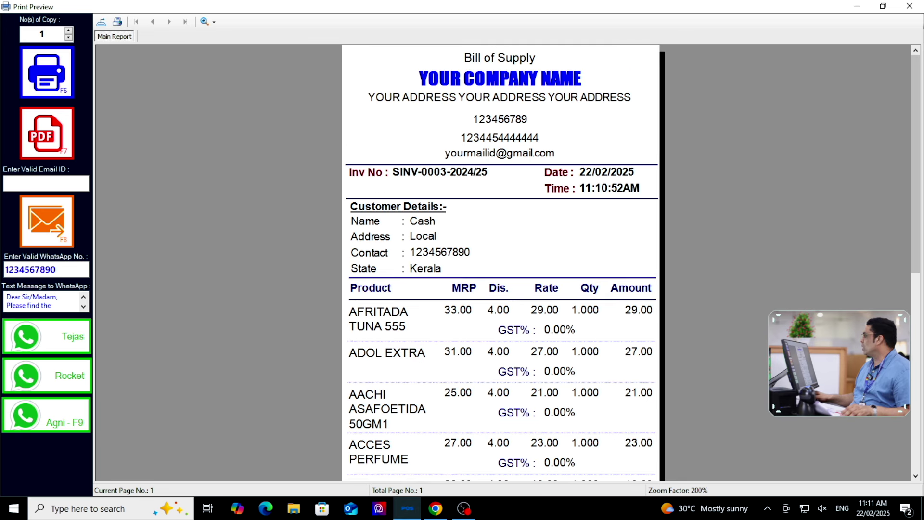
pyautogui.click(920, 4)
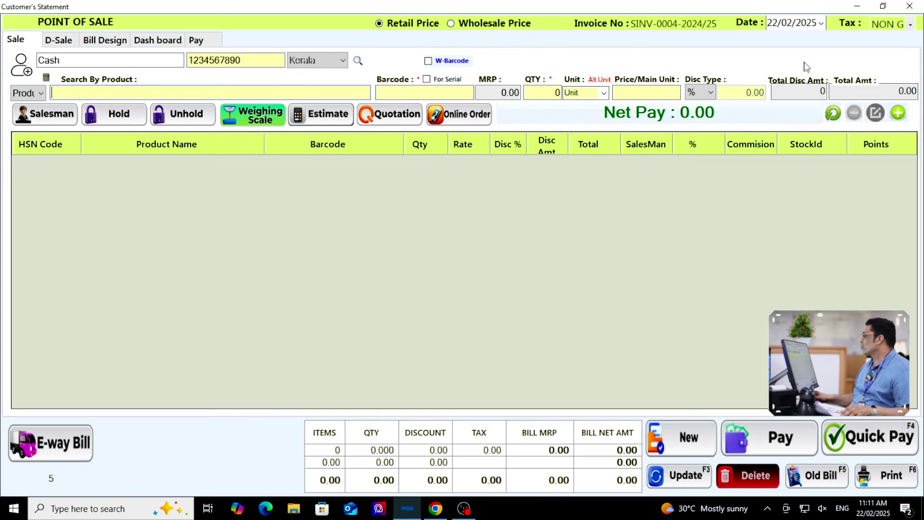
# Reload the latest NON GST invoice from the old bills and apply the 3Inch-Style8 bill design
pyautogui.click(814, 475)
pyautogui.doubleClick(332, 304)
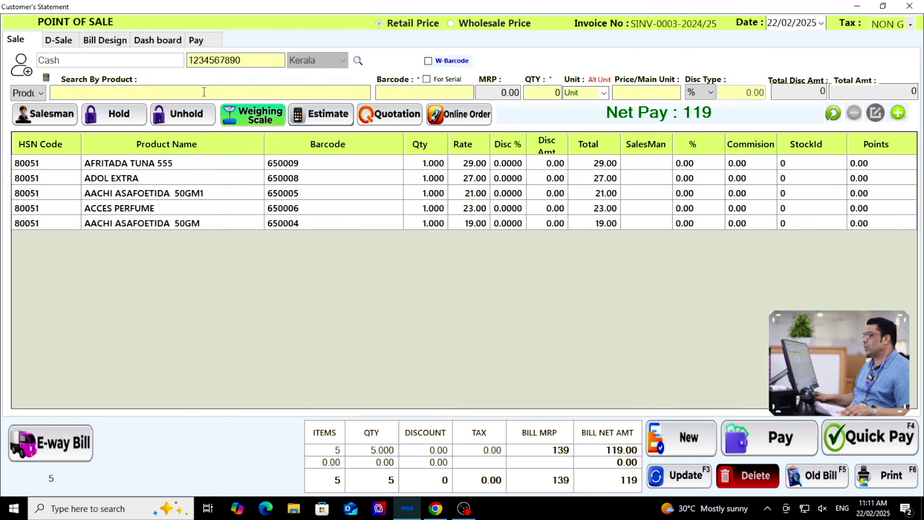
pyautogui.click(108, 43)
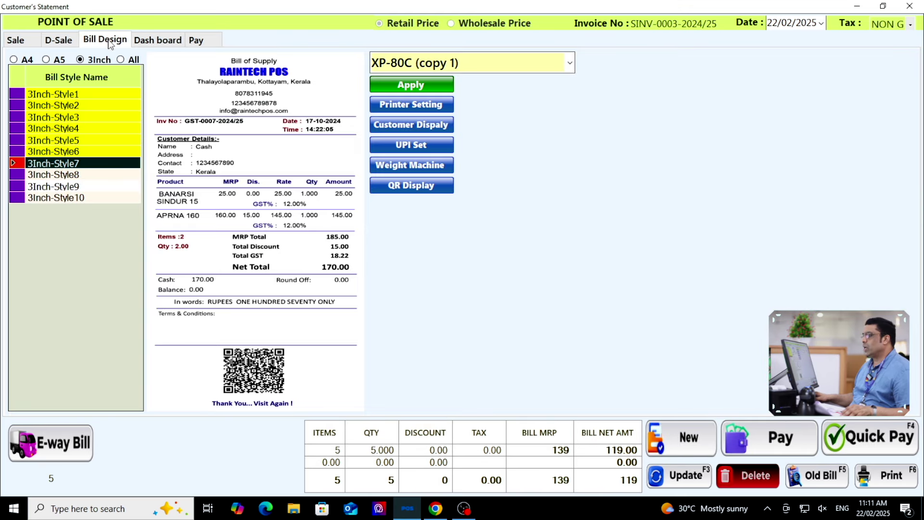
pyautogui.click(96, 175)
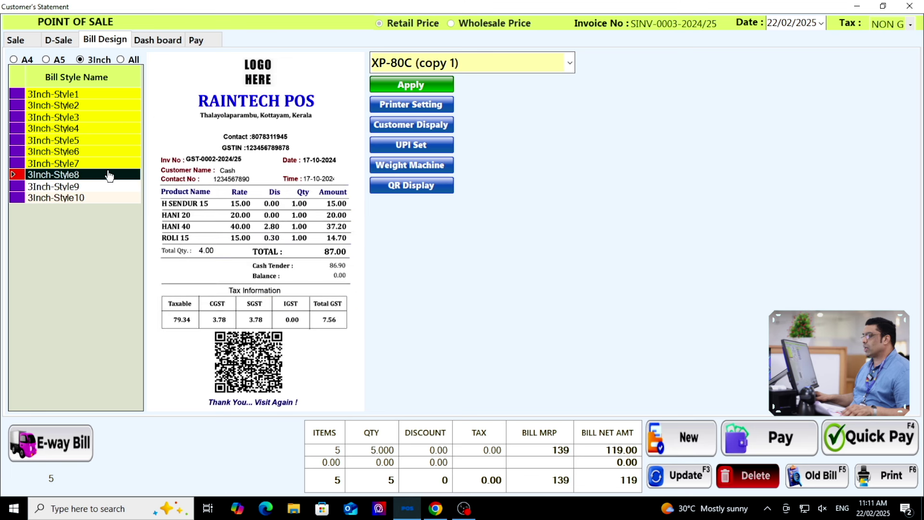
pyautogui.click(430, 105)
pyautogui.click(507, 300)
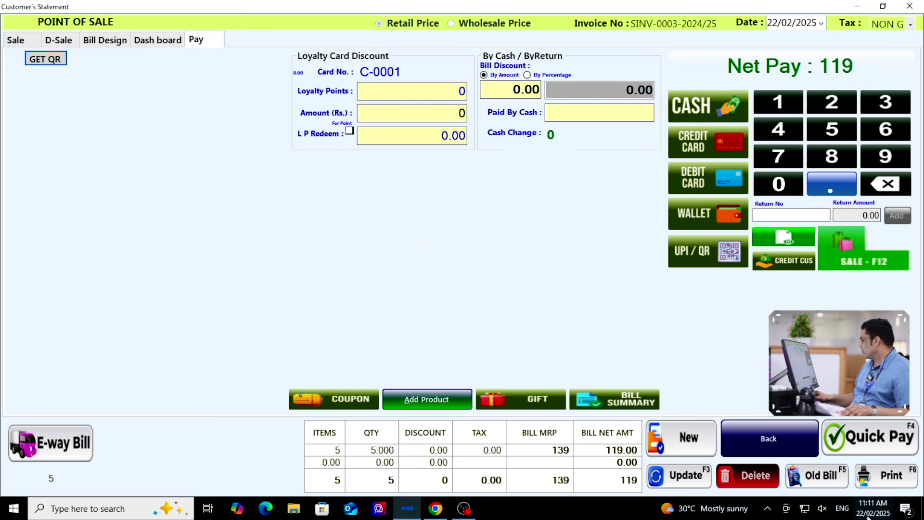
# Review the invoice's 3Inch-Style8 print preview at 200%, and close both the preview and the point of sale window
pyautogui.click(885, 481)
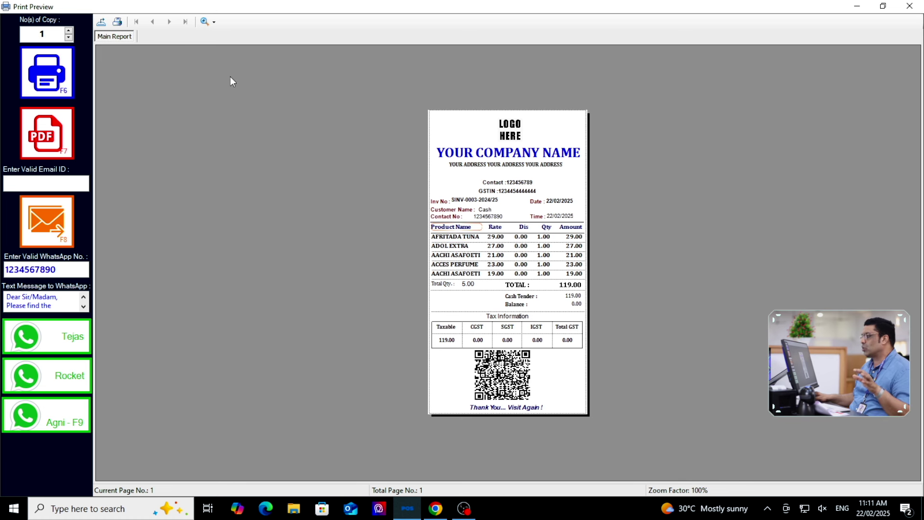
pyautogui.click(214, 22)
pyautogui.click(221, 87)
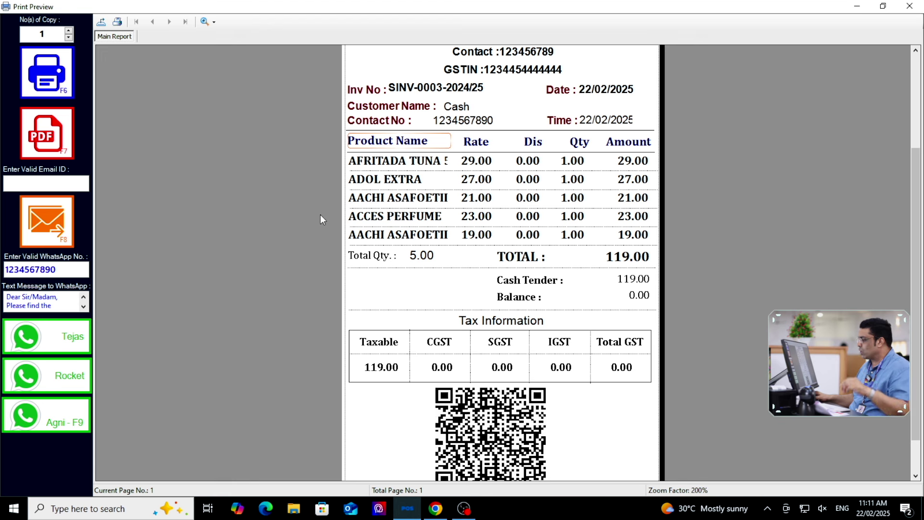
pyautogui.scroll(-1, 321, 220)
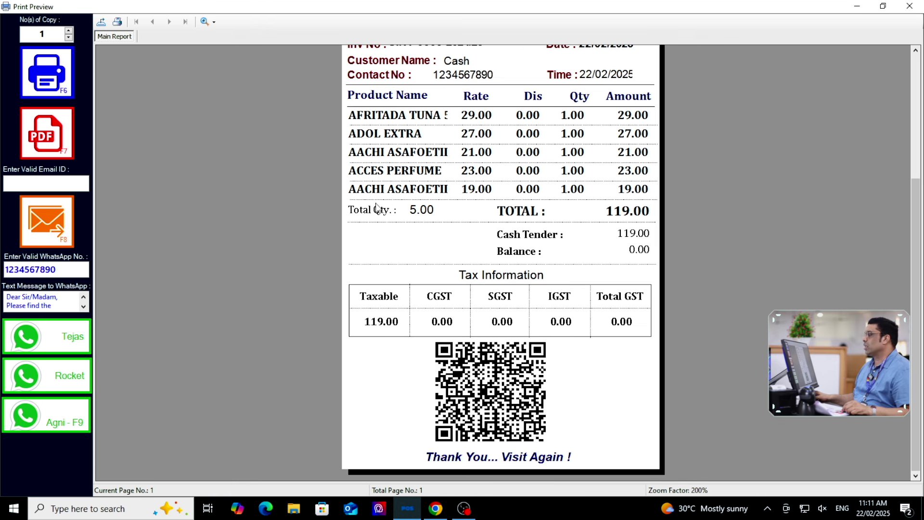
pyautogui.scroll(4, 368, 220)
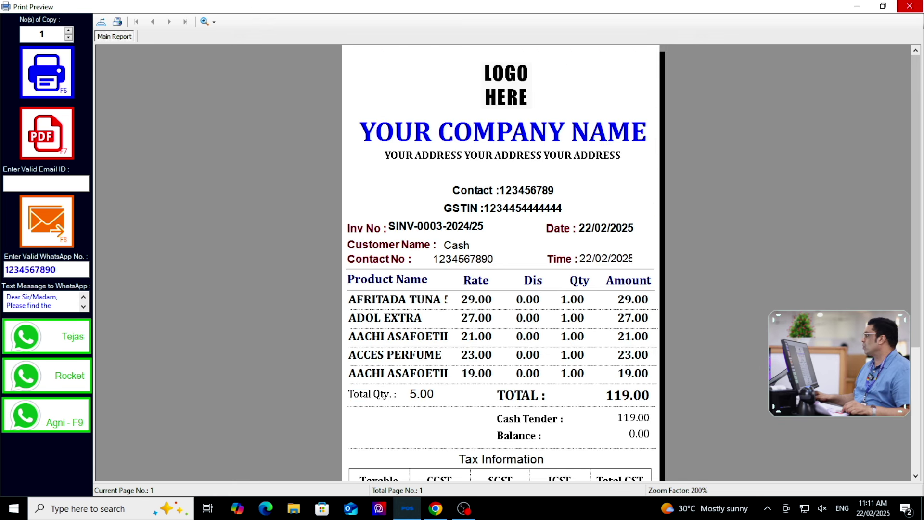
pyautogui.click(918, 4)
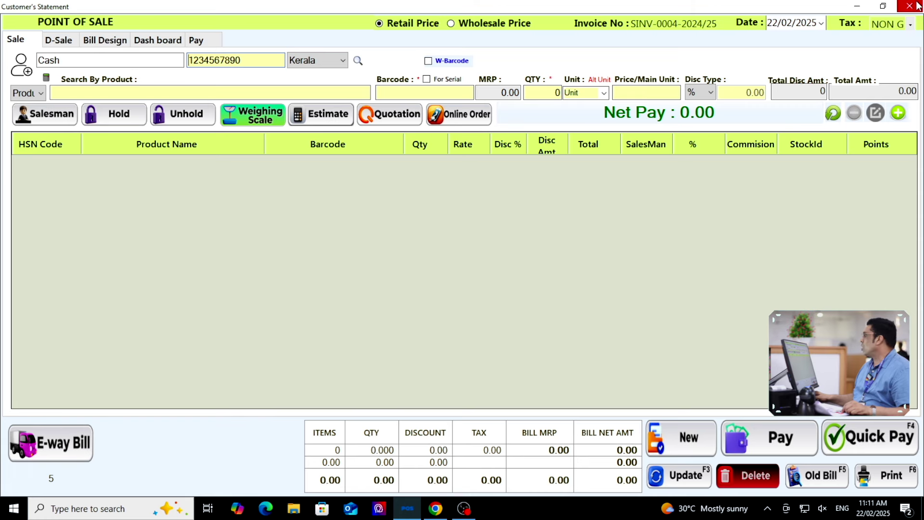
pyautogui.click(917, 4)
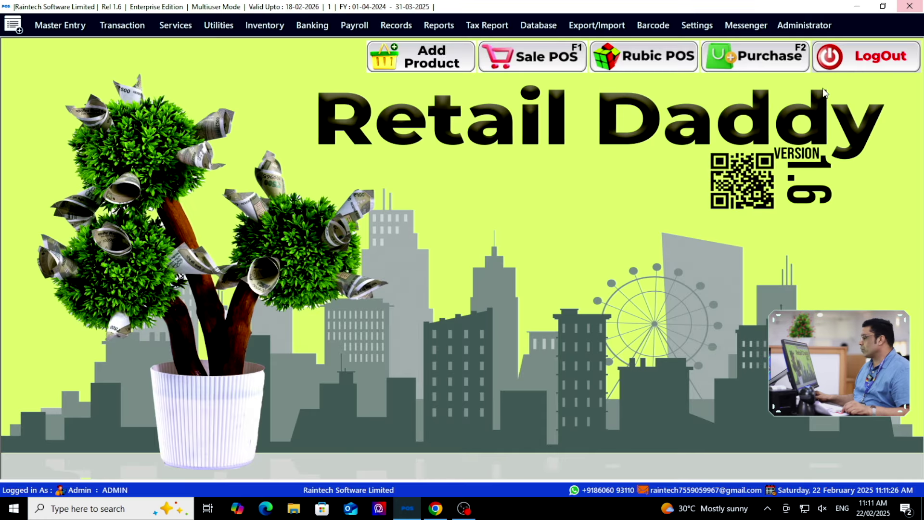
# Open the point of sale and apply the 3Inch-Style9 bill design for the XP-80C (copy 1) printer
pyautogui.click(538, 60)
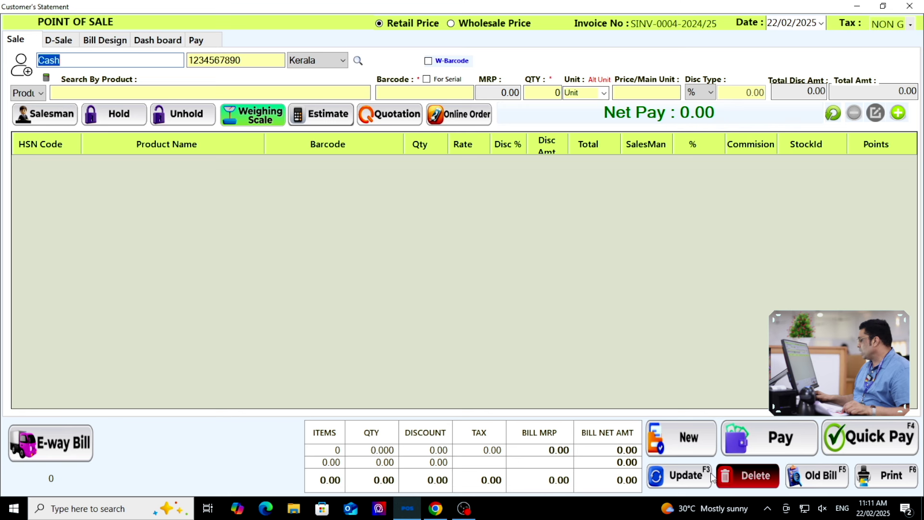
pyautogui.click(105, 40)
pyautogui.click(72, 188)
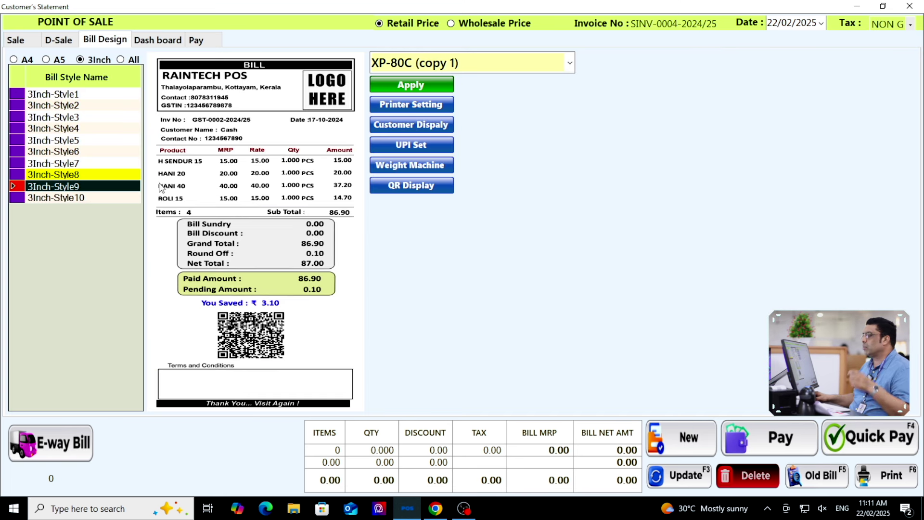
pyautogui.click(412, 85)
pyautogui.click(500, 294)
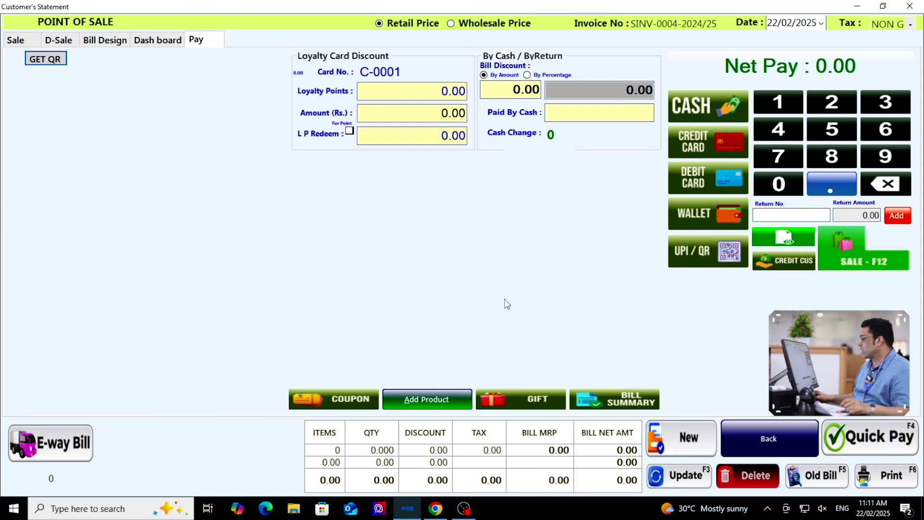
# Load the latest NON GST invoice from the old bills and open its print preview
pyautogui.click(832, 485)
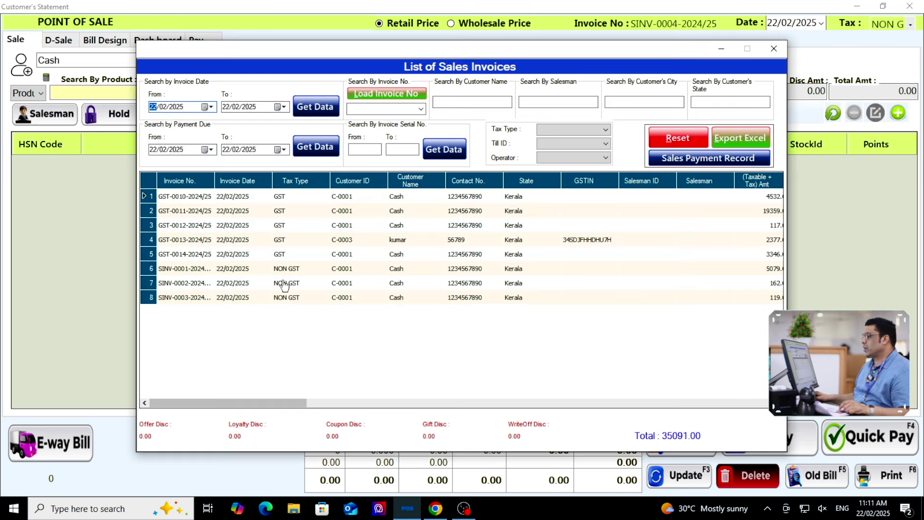
pyautogui.doubleClick(288, 299)
pyautogui.click(886, 475)
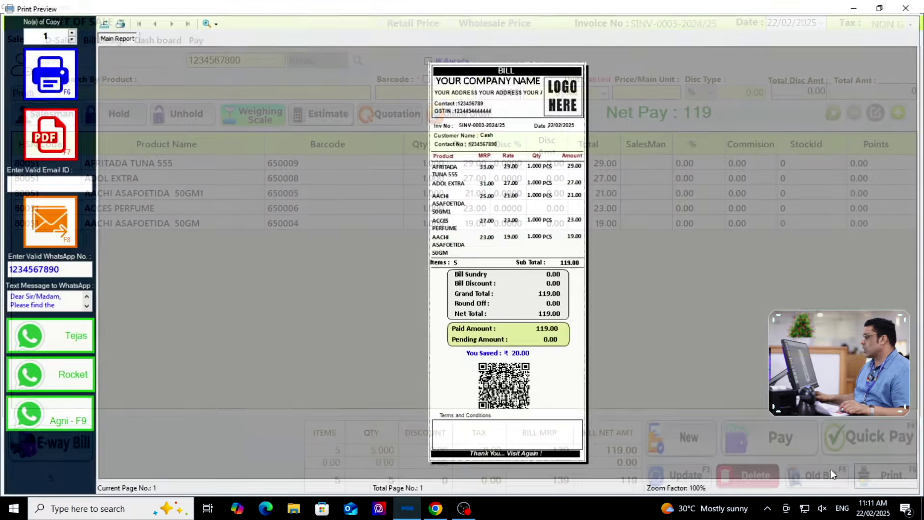
# Review the 3Inch-Style9 print preview at 300% from the company header to the item list, and close it
pyautogui.click(204, 25)
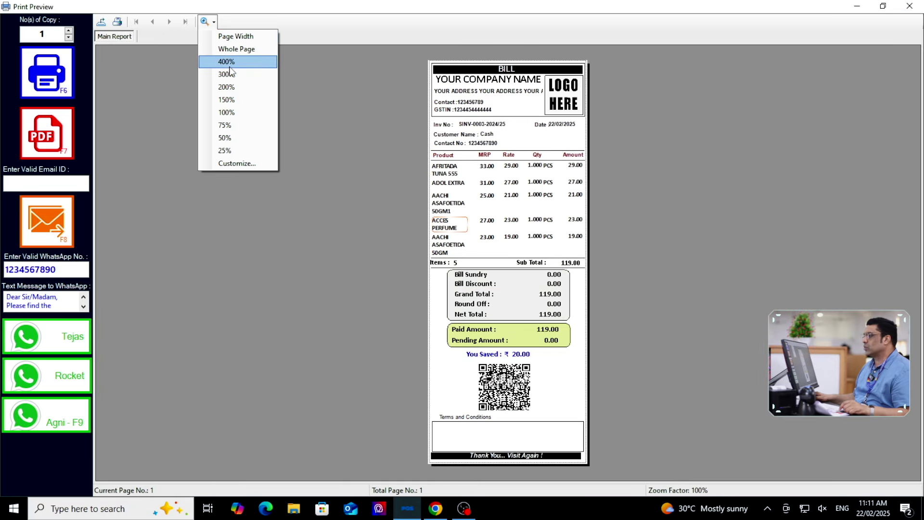
pyautogui.click(240, 83)
pyautogui.scroll(-15, 289, 122)
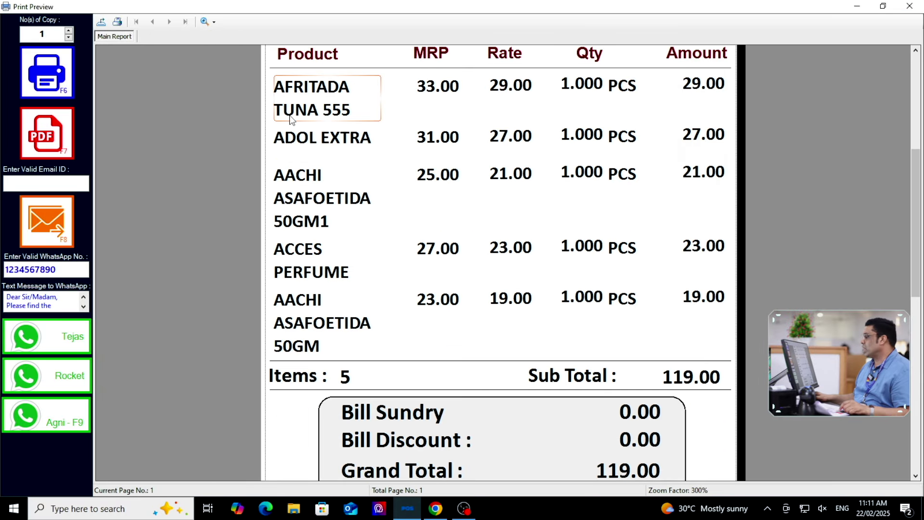
pyautogui.scroll(10, 289, 122)
pyautogui.scroll(5, 291, 120)
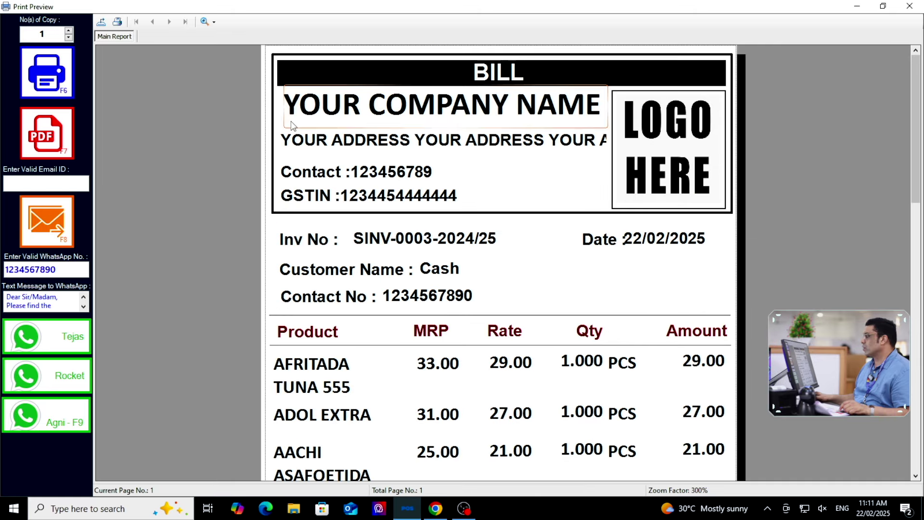
pyautogui.click(910, 5)
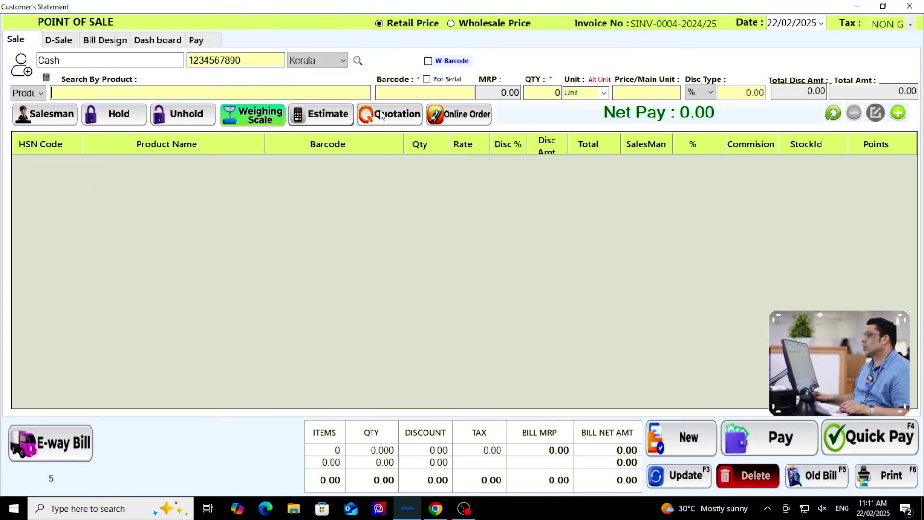
# Reload the latest NON GST invoice from the old bills
pyautogui.click(819, 476)
pyautogui.click(280, 299)
pyautogui.doubleClick(280, 298)
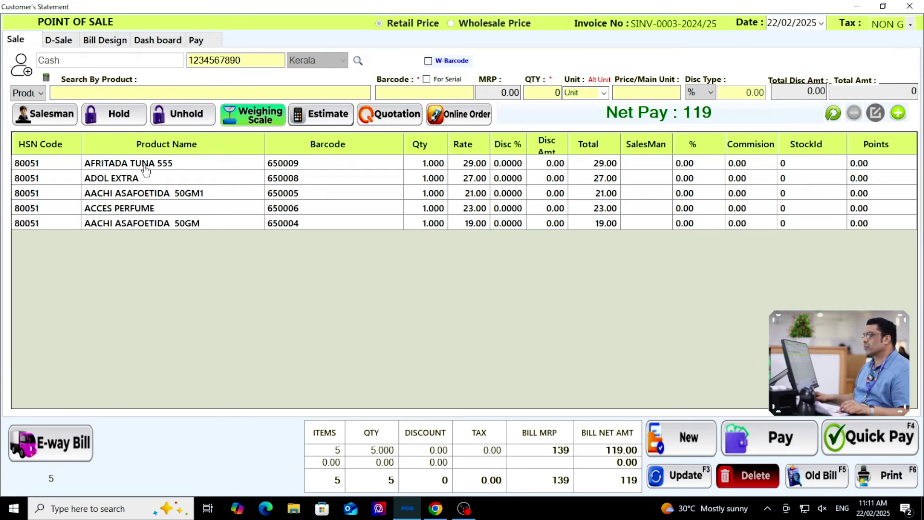
# Reapply the 3Inch-Style9 bill design, check the invoice's print preview at 100%, and close the preview
pyautogui.click(65, 43)
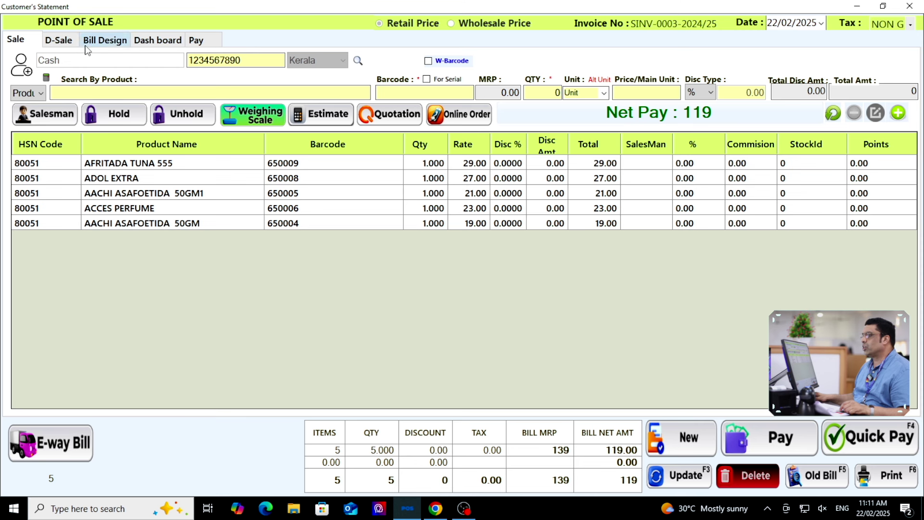
pyautogui.click(102, 43)
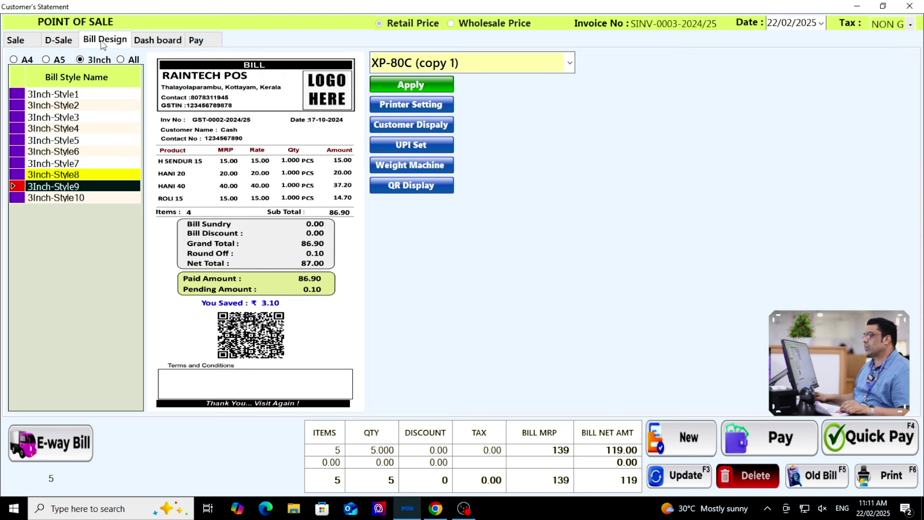
pyautogui.click(90, 198)
pyautogui.click(79, 190)
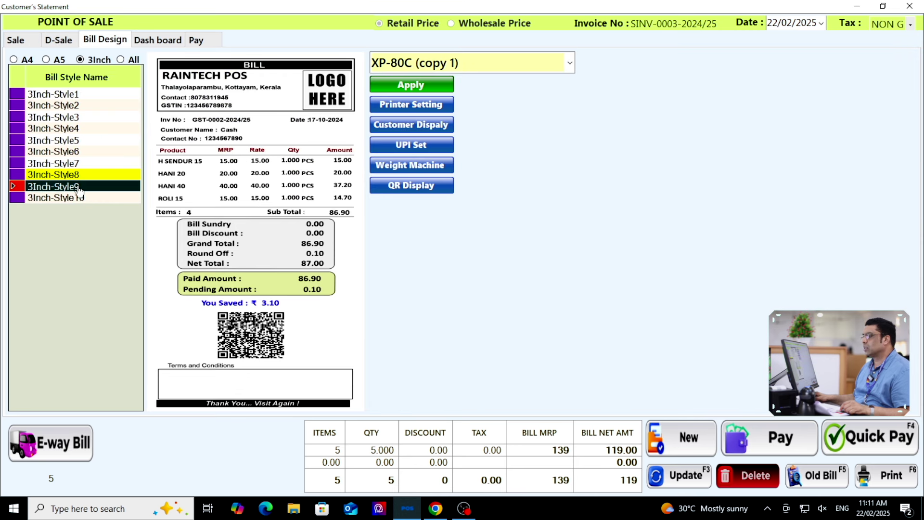
pyautogui.click(415, 86)
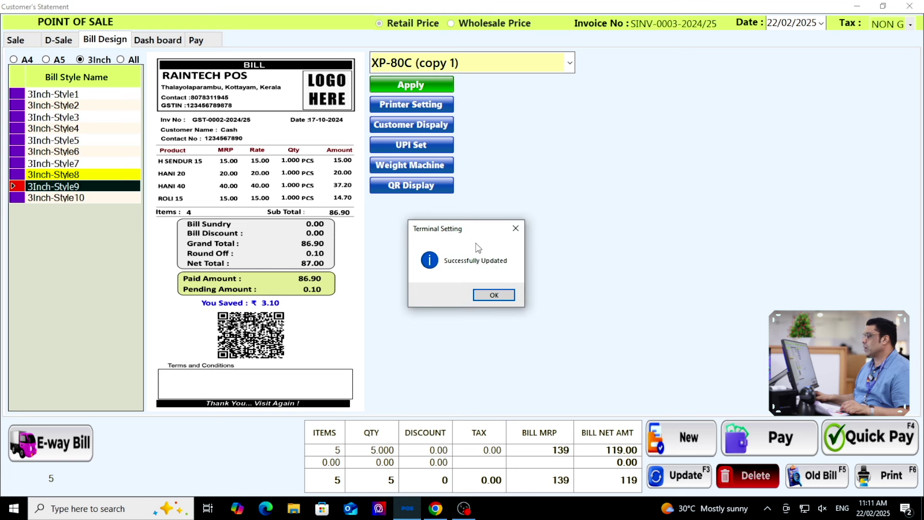
pyautogui.click(505, 297)
pyautogui.click(885, 476)
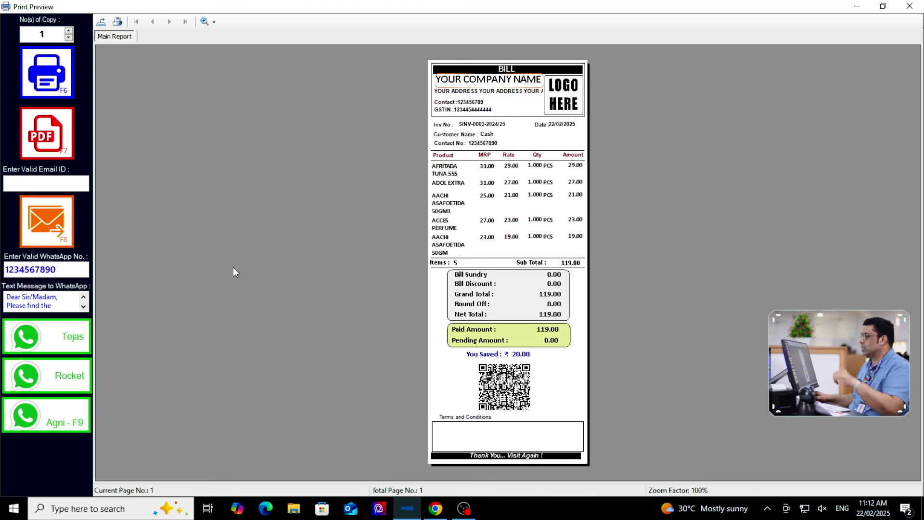
pyautogui.click(920, 6)
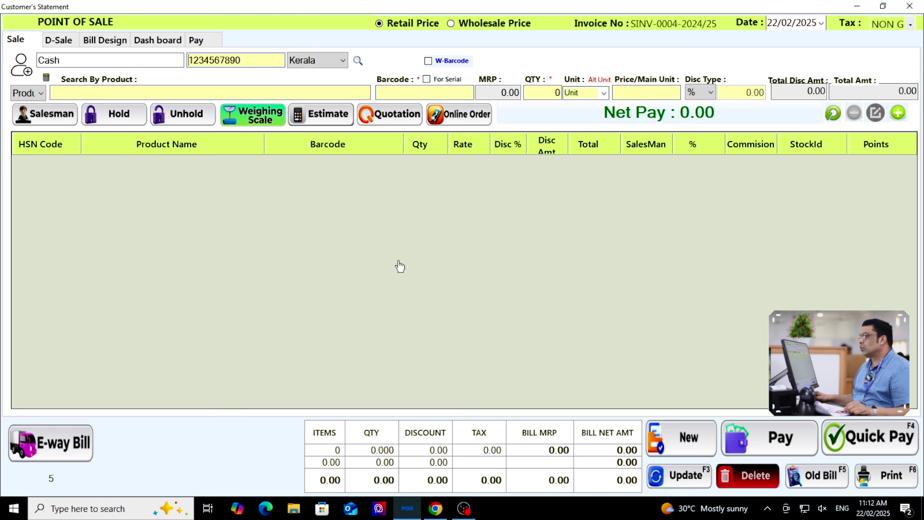
# Switch the bill designs to A4 size and apply A4-Style1 for the XP-80C (copy 1) printer
pyautogui.click(96, 41)
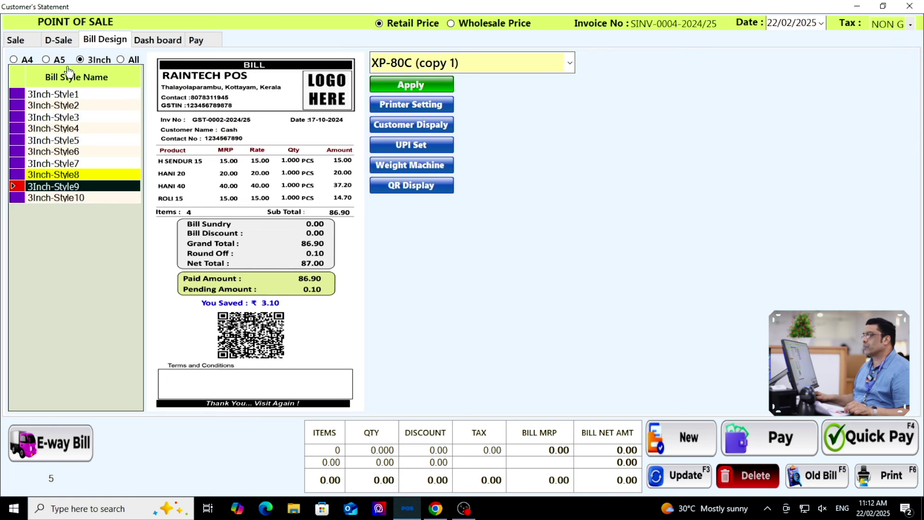
pyautogui.click(14, 59)
pyautogui.click(32, 96)
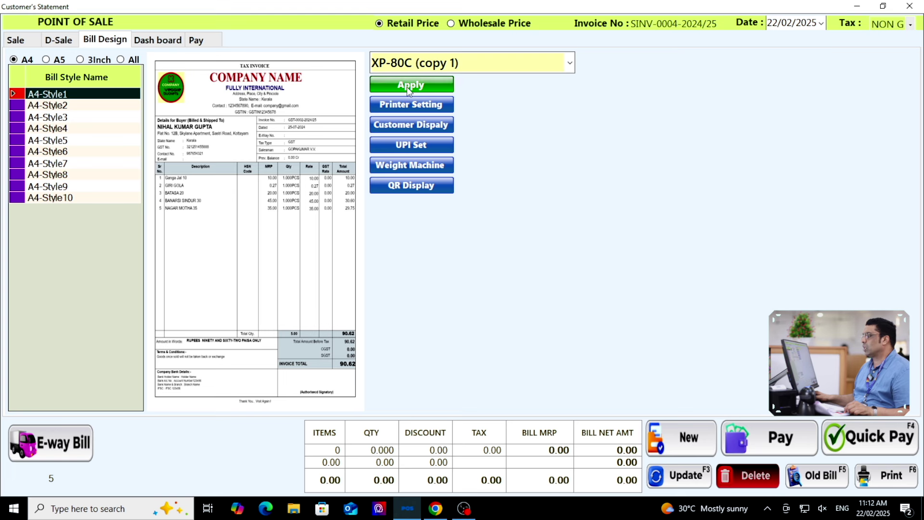
pyautogui.click(423, 85)
pyautogui.click(493, 295)
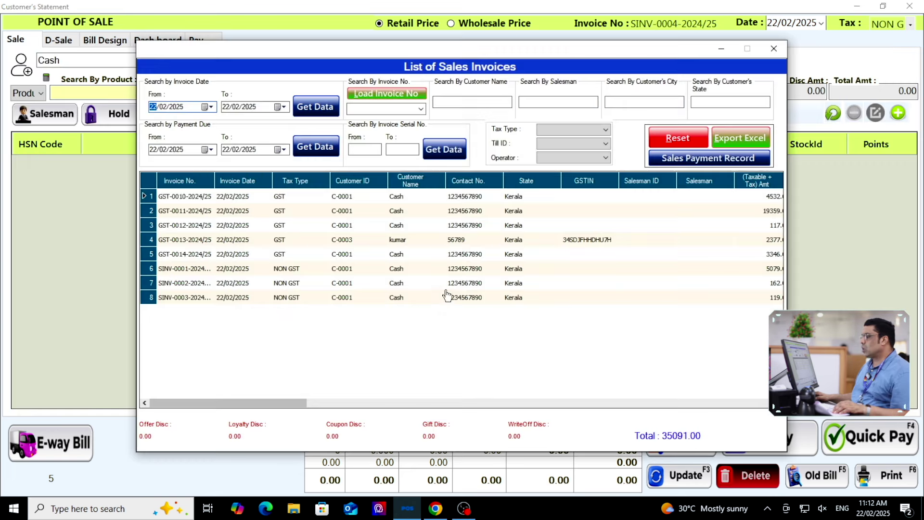
# Load the latest NON GST invoice from the old bills, review its A4-Style1 print preview, and close the preview
pyautogui.doubleClick(277, 298)
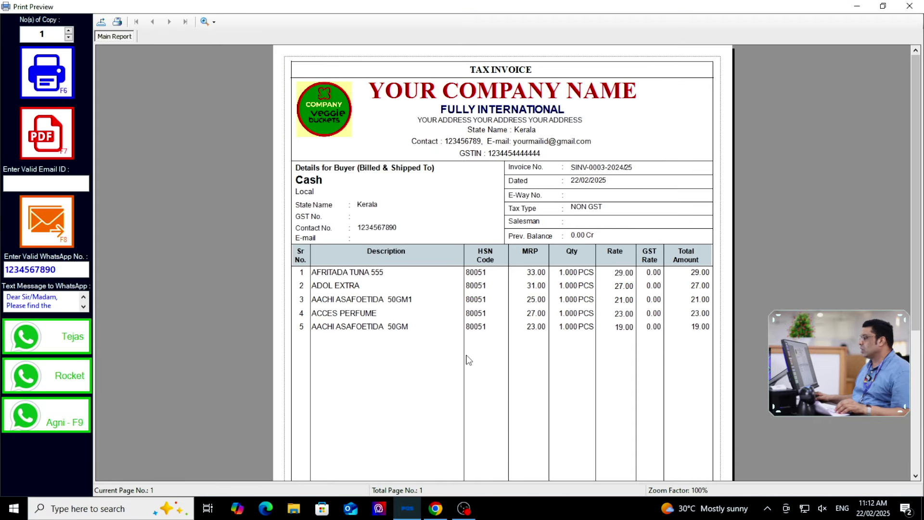
pyautogui.scroll(-5, 469, 360)
pyautogui.scroll(5, 478, 363)
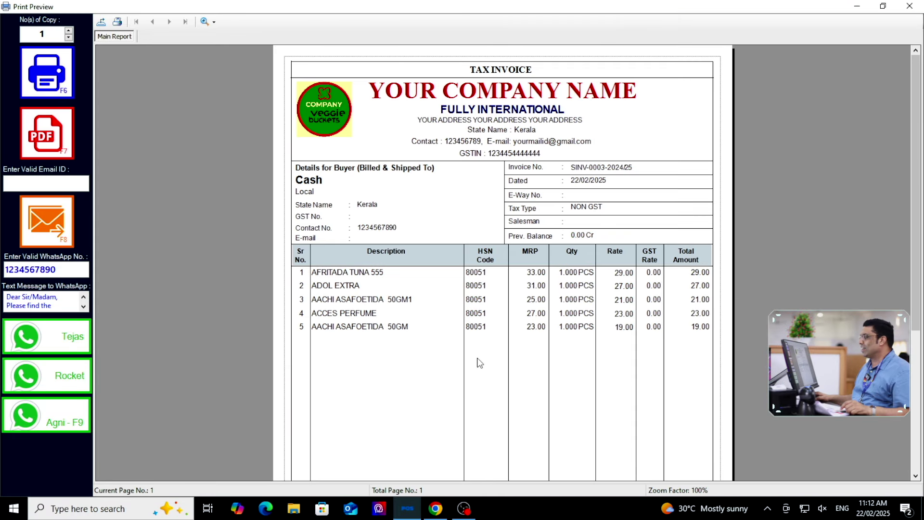
pyautogui.click(910, 5)
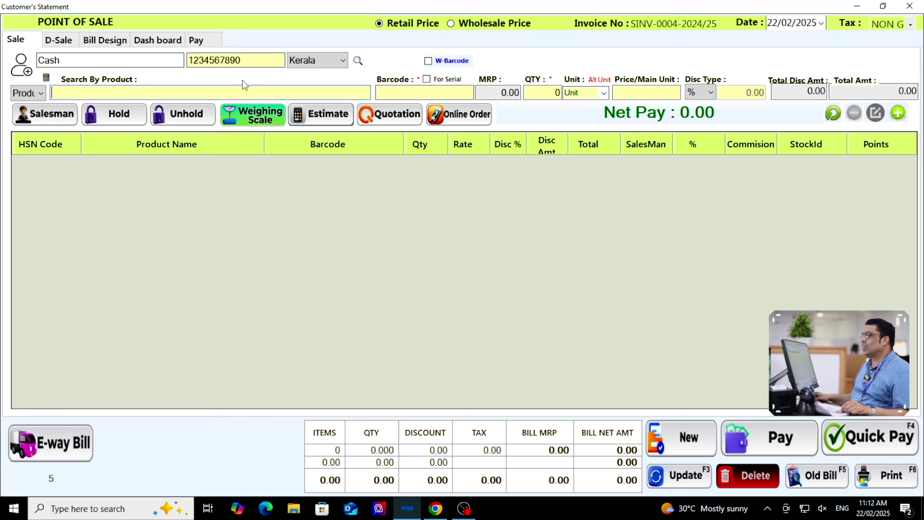
# Apply the A4-Style2 bill design for the XP-80C (copy 1) printer
pyautogui.click(105, 39)
pyautogui.click(60, 107)
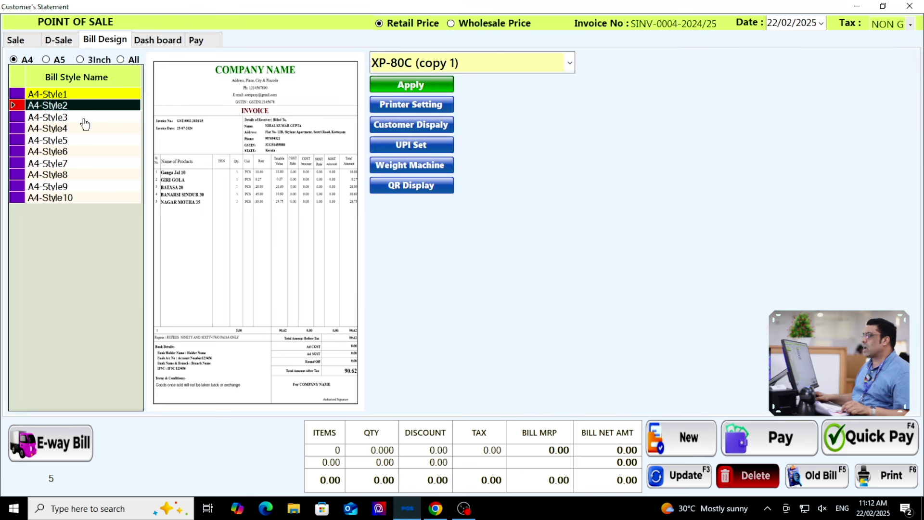
pyautogui.click(395, 87)
pyautogui.click(493, 293)
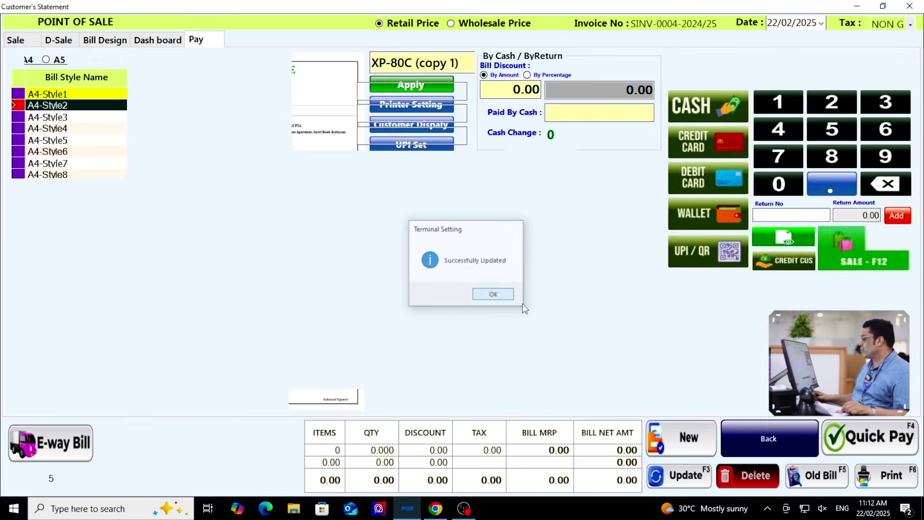
# Load the latest NON GST invoice from the old bills, review its A4-Style2 print preview, and close the preview
pyautogui.click(820, 487)
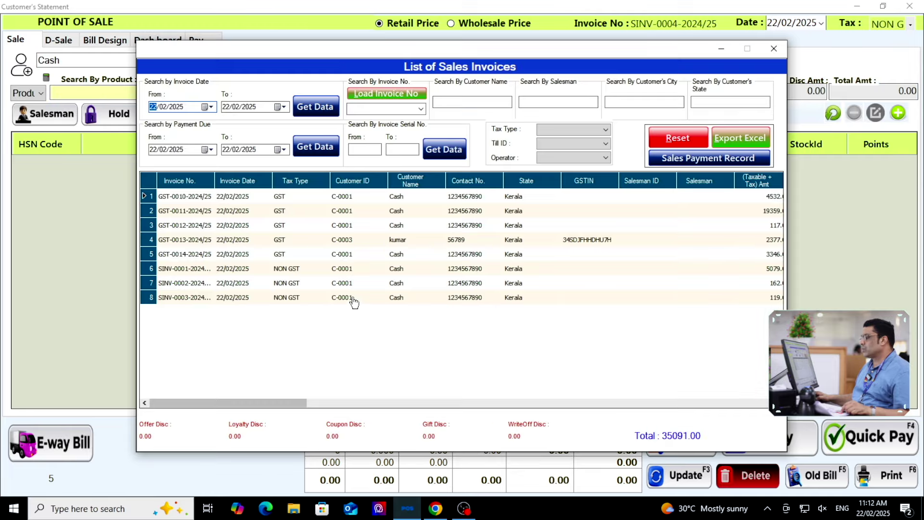
pyautogui.doubleClick(355, 302)
pyautogui.click(874, 474)
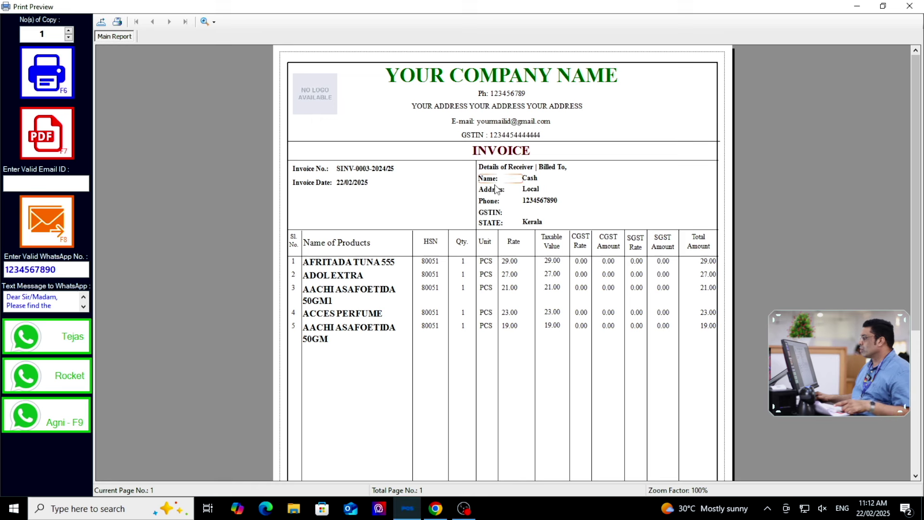
pyautogui.scroll(-2, 503, 197)
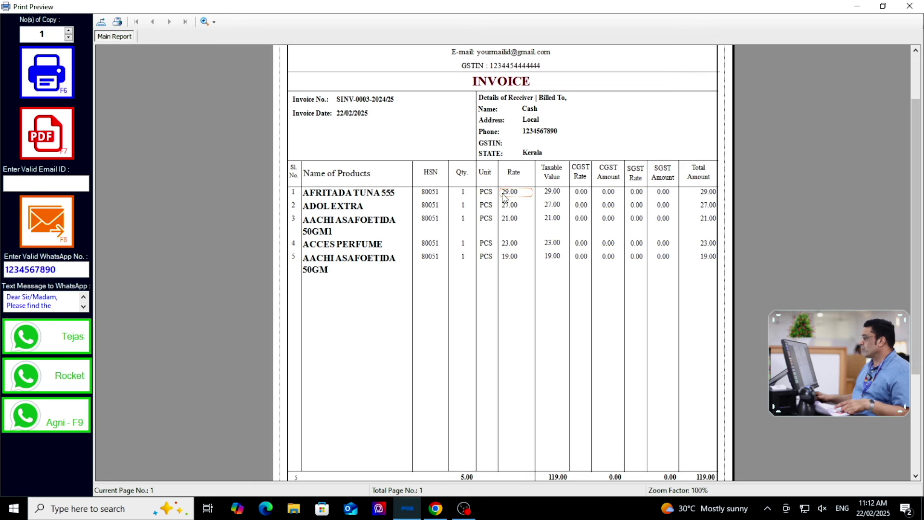
pyautogui.scroll(-3, 503, 197)
pyautogui.scroll(5, 511, 204)
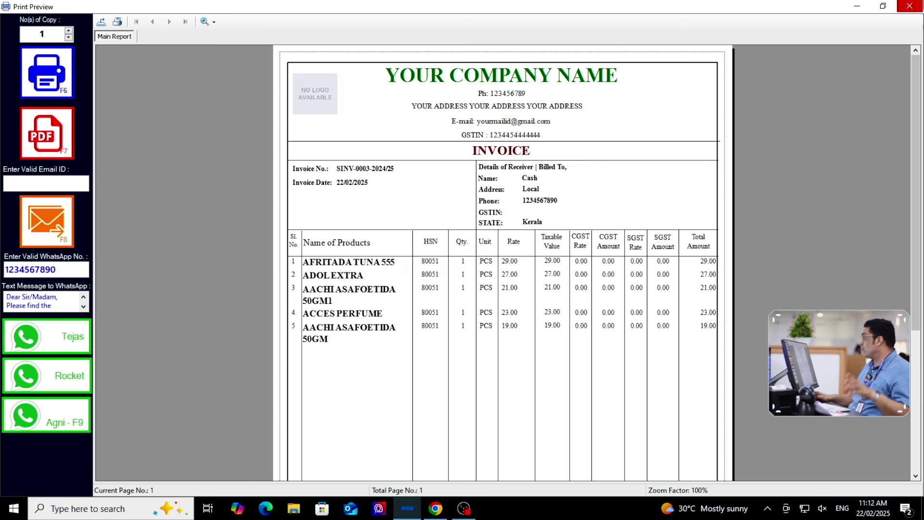
pyautogui.click(910, 6)
# Reload the latest NON GST invoice from the old bills and apply the A4-Style3 bill design
pyautogui.click(831, 478)
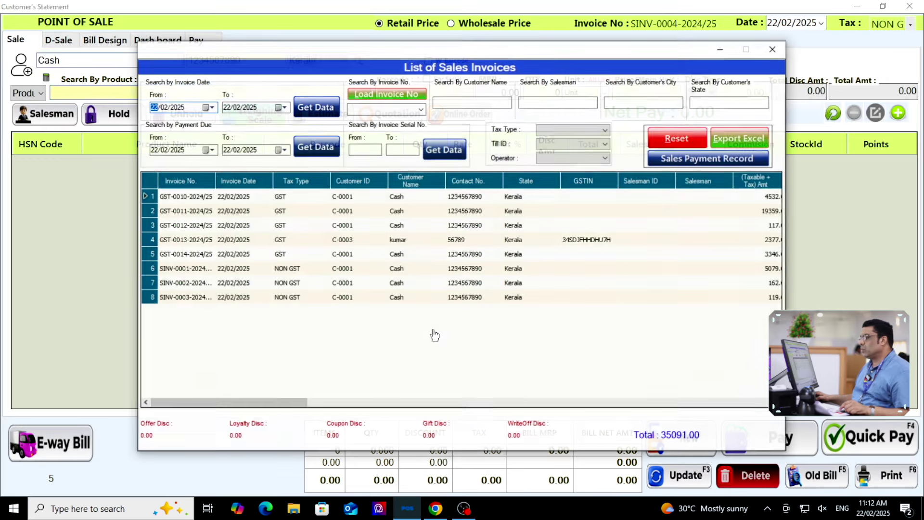
pyautogui.doubleClick(387, 312)
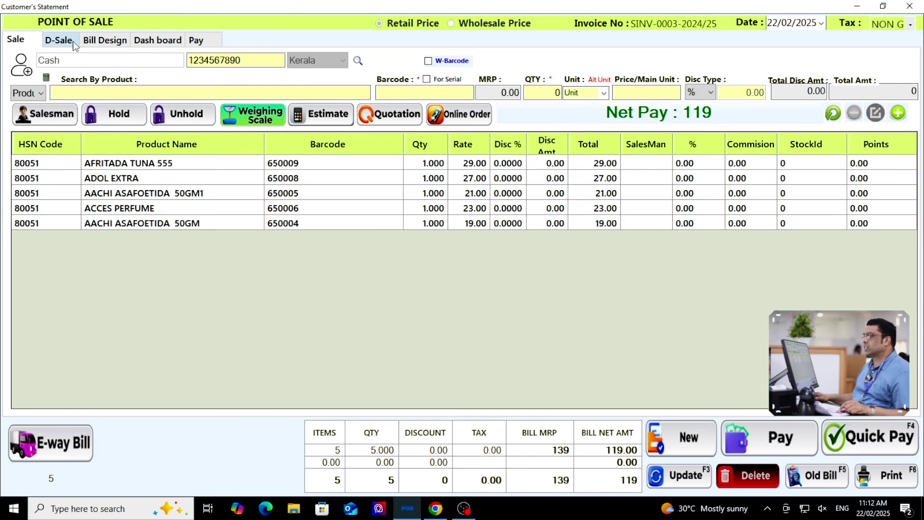
pyautogui.click(95, 40)
pyautogui.click(67, 121)
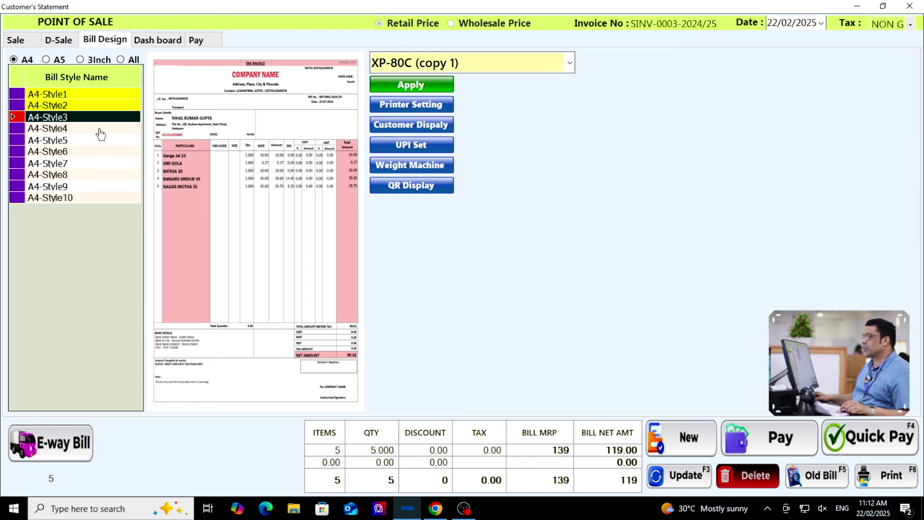
pyautogui.click(416, 84)
pyautogui.click(494, 295)
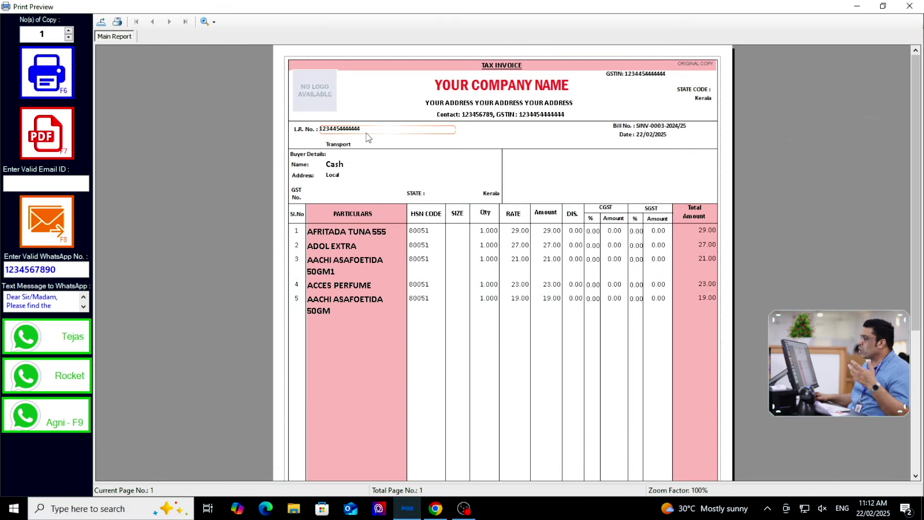
# Review the invoice's A4-Style3 print preview down to the totals and back, and close the preview
pyautogui.scroll(-5, 366, 132)
pyautogui.scroll(5, 369, 147)
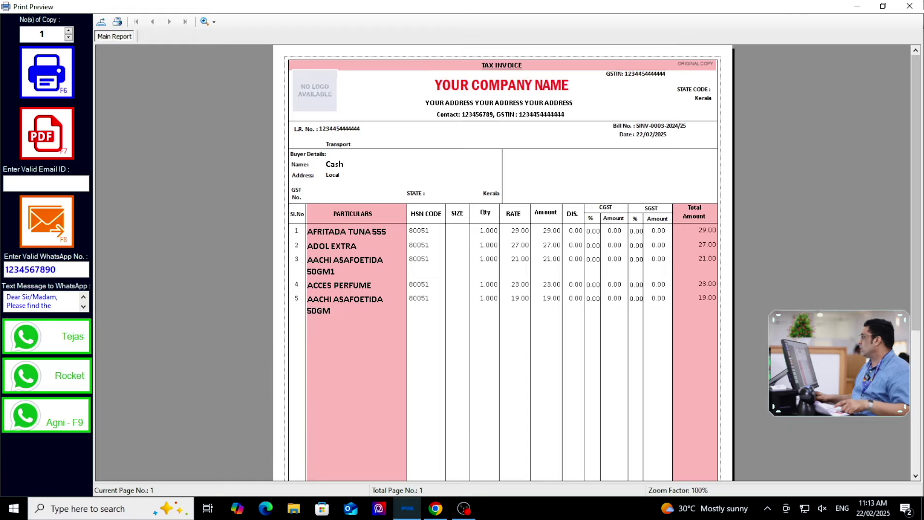
pyautogui.click(911, 6)
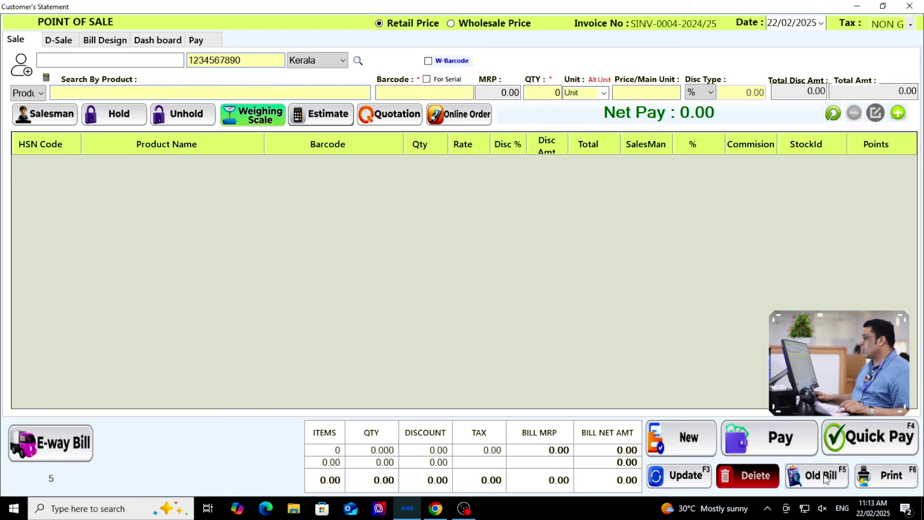
# Reload the latest NON GST invoice from the old bills and apply the A4-Style4 bill design
pyautogui.click(827, 477)
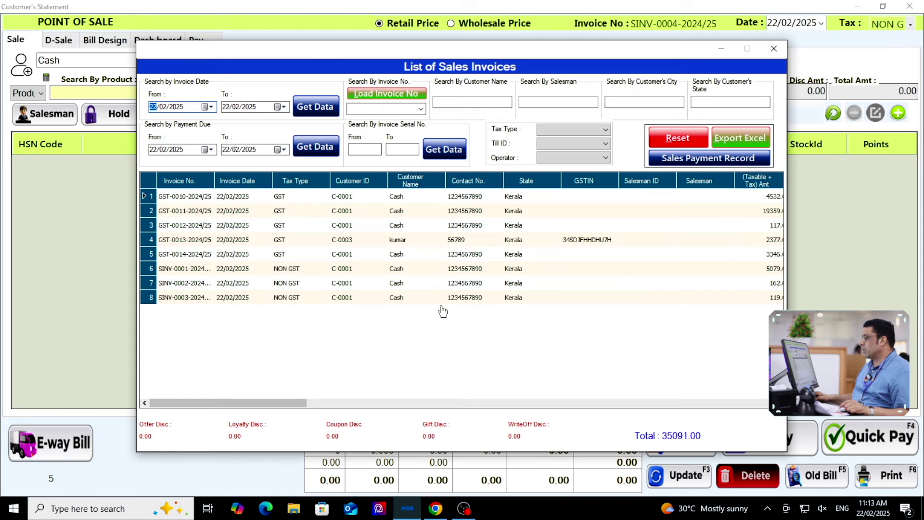
pyautogui.doubleClick(441, 304)
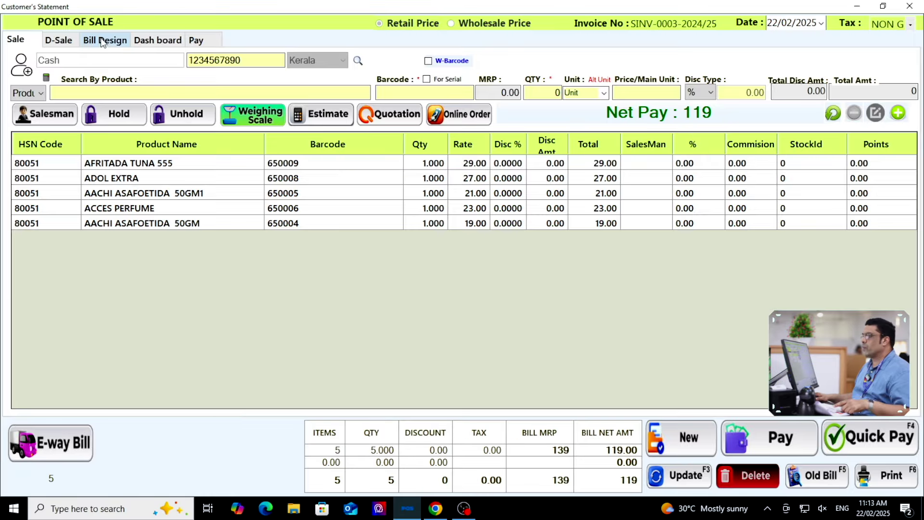
pyautogui.click(103, 42)
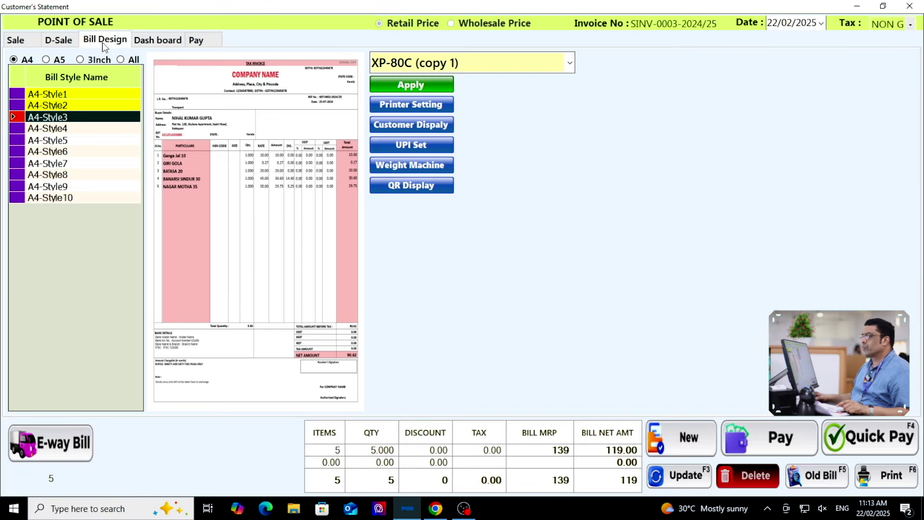
pyautogui.click(68, 129)
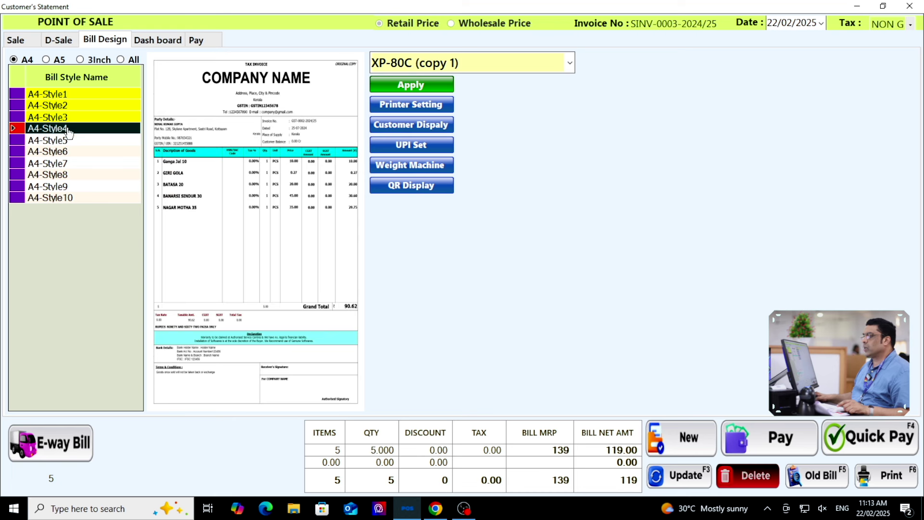
pyautogui.click(397, 89)
pyautogui.click(496, 297)
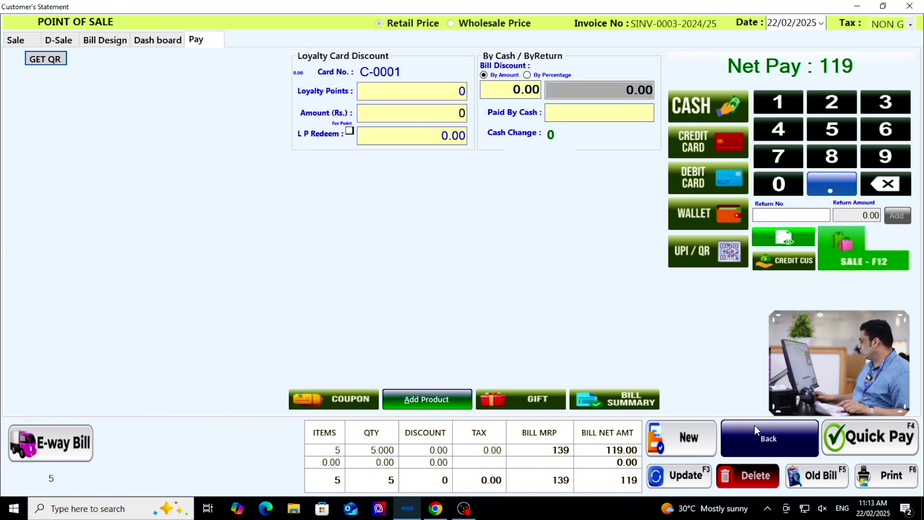
# Review the invoice's A4-Style4 print preview down to the totals and back, and close the preview
pyautogui.click(907, 471)
pyautogui.click(426, 247)
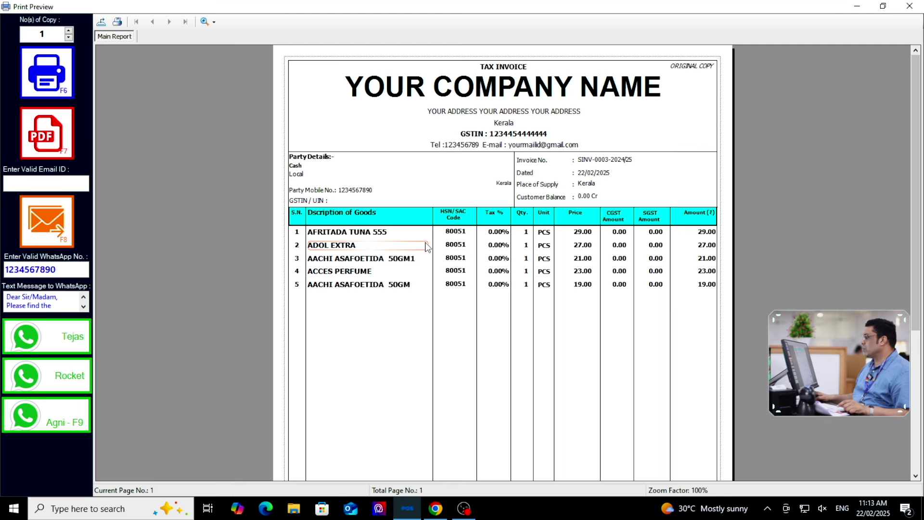
pyautogui.scroll(-5, 428, 245)
pyautogui.scroll(5, 436, 243)
pyautogui.click(441, 236)
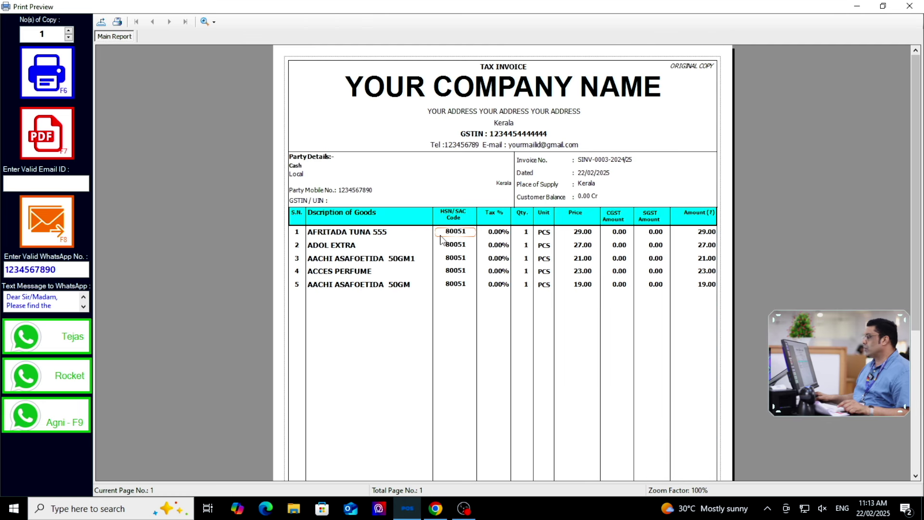
pyautogui.click(909, 6)
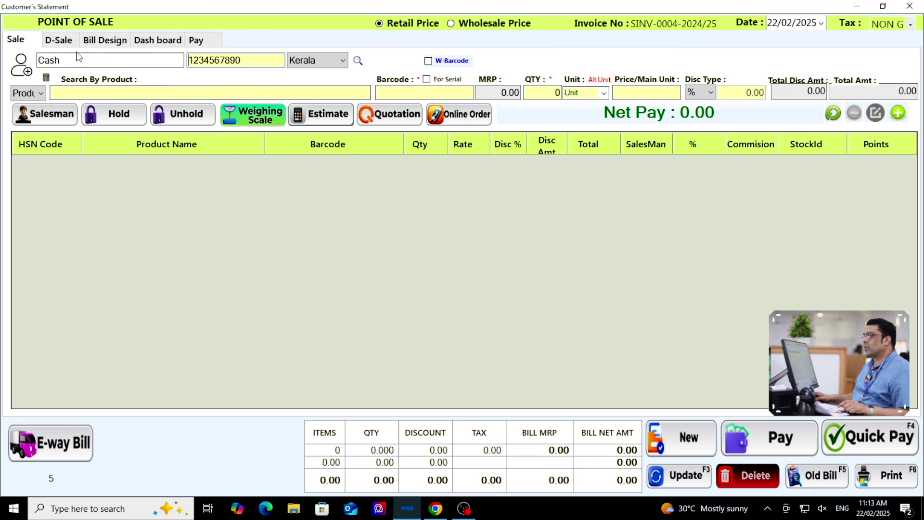
# Apply the A4-Style5 bill design for the XP-80C (copy 1) printer
pyautogui.click(101, 40)
pyautogui.click(71, 141)
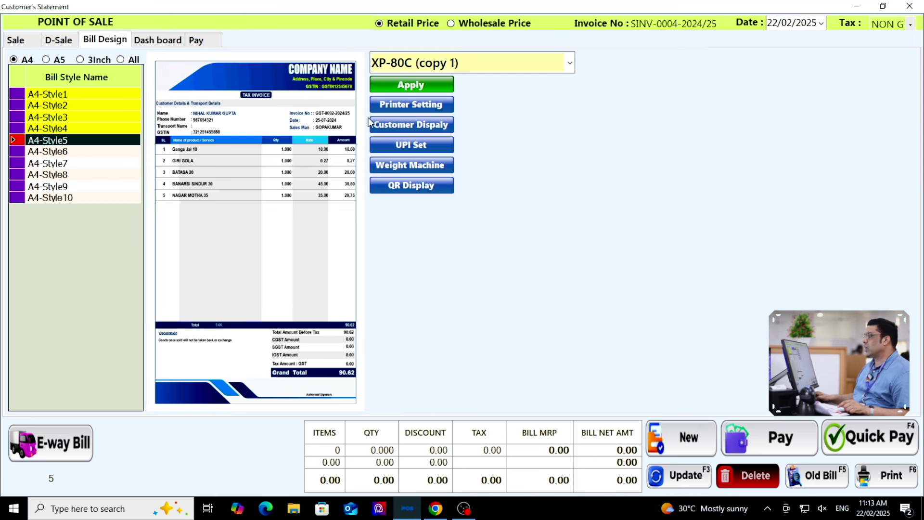
pyautogui.click(425, 85)
pyautogui.click(495, 297)
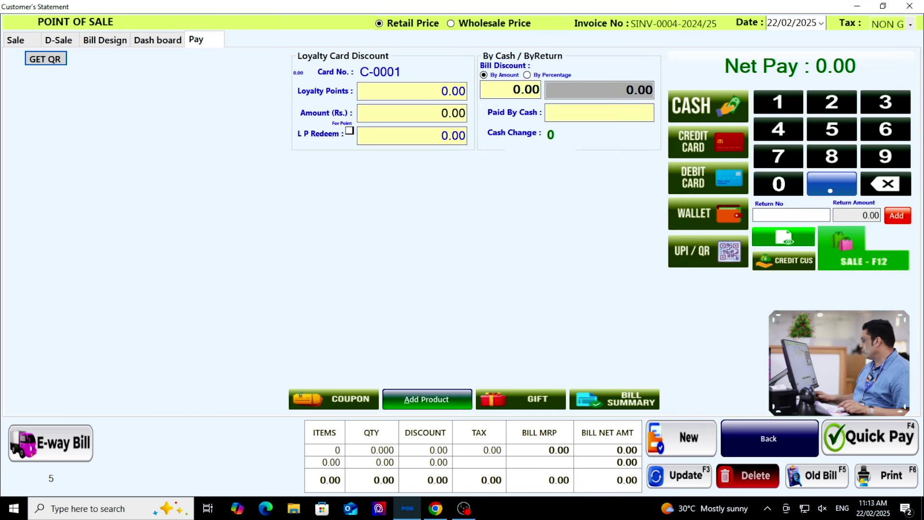
# Load the latest NON GST invoice from the old bills, examine its A4-Style5 print preview and header banner, and close the preview
pyautogui.click(824, 484)
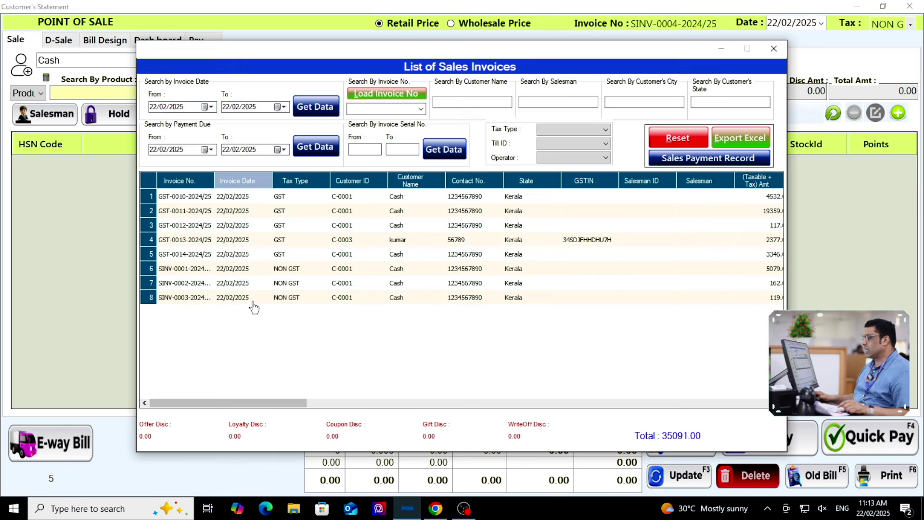
pyautogui.doubleClick(252, 305)
pyautogui.click(890, 476)
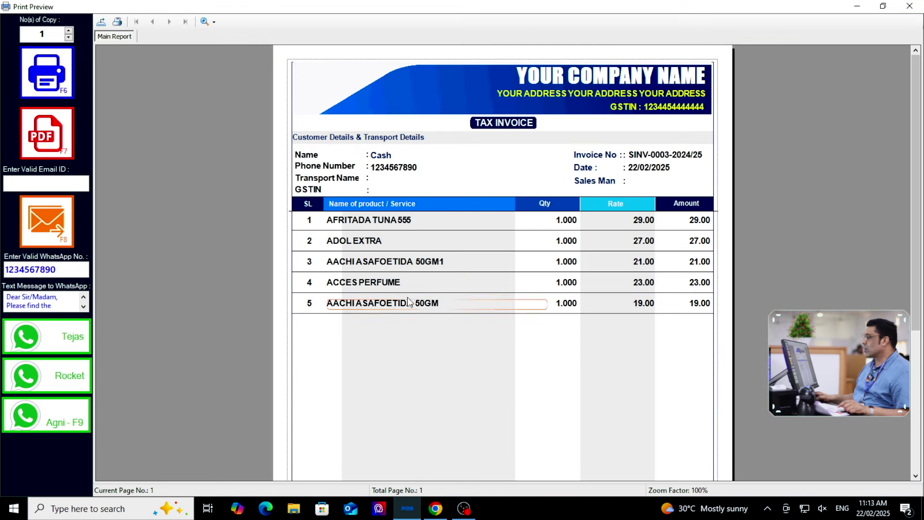
pyautogui.scroll(-5, 463, 109)
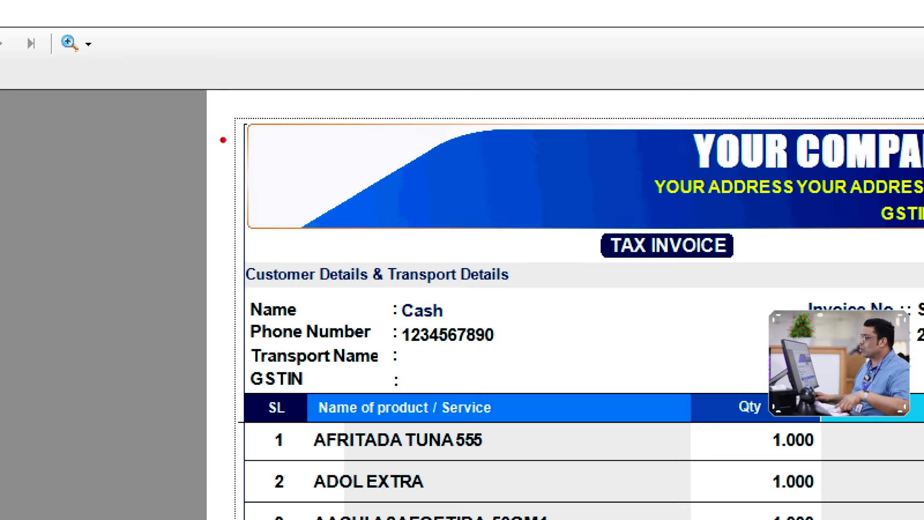
pyautogui.moveTo(228, 135); pyautogui.dragTo(384, 202)
pyautogui.press('Escape')
pyautogui.click(913, 6)
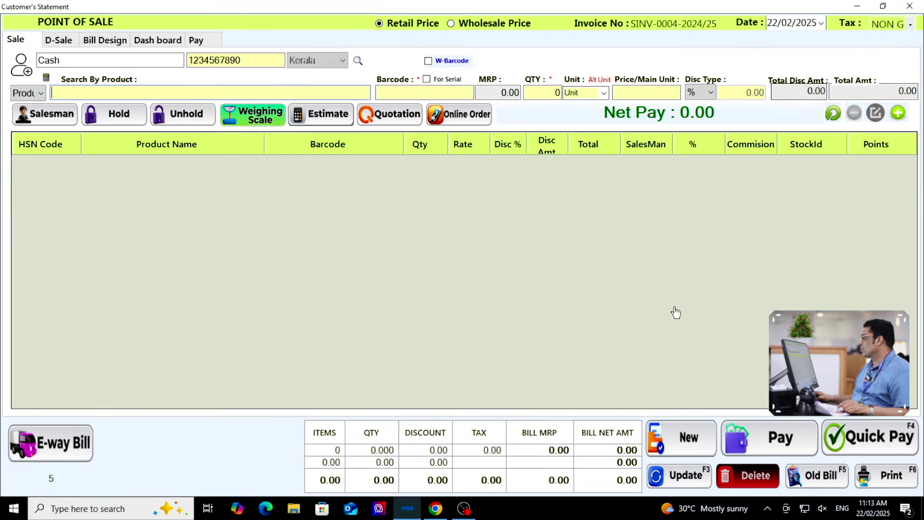
# Reload the latest NON GST invoice from the old bills and apply the A4-Style6 bill design
pyautogui.click(817, 475)
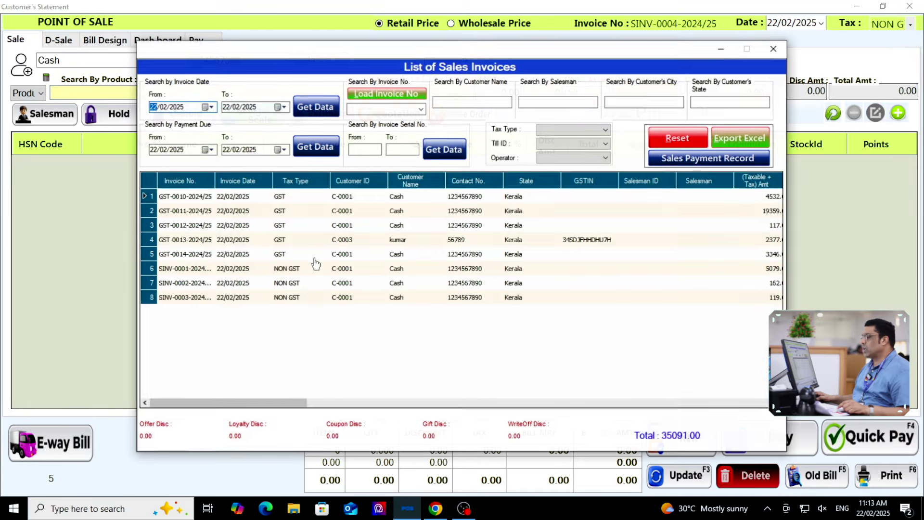
pyautogui.doubleClick(309, 298)
pyautogui.click(105, 40)
pyautogui.click(85, 152)
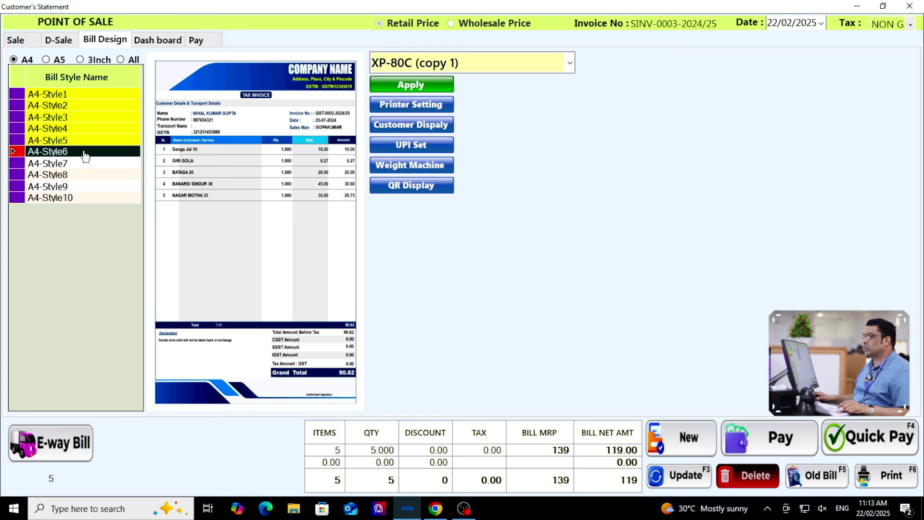
pyautogui.click(383, 89)
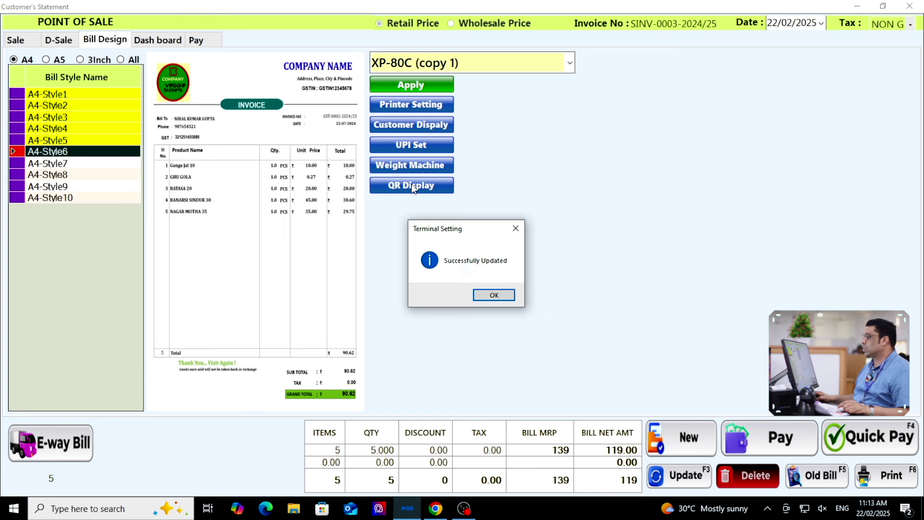
pyautogui.click(490, 299)
# Review the invoice's A4-Style6 print preview, including the company logo and the totals section, and close the preview
pyautogui.click(879, 478)
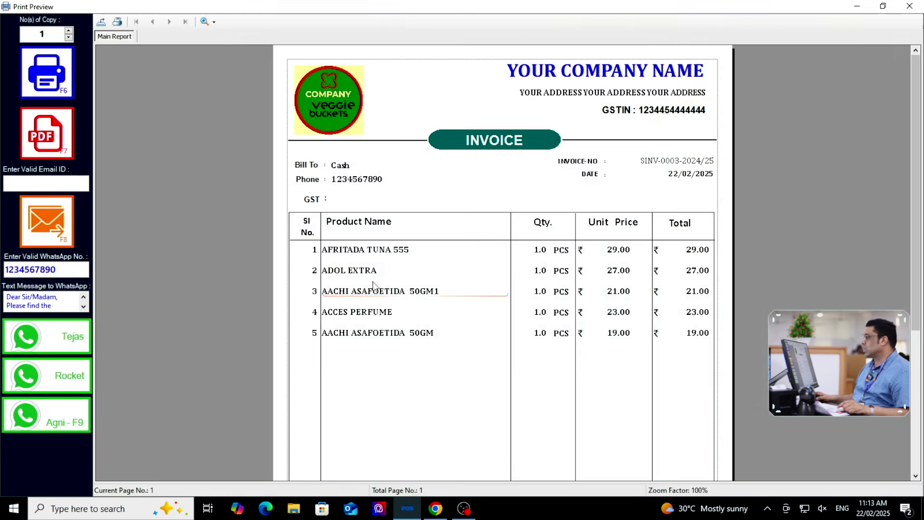
pyautogui.scroll(-5, 446, 173)
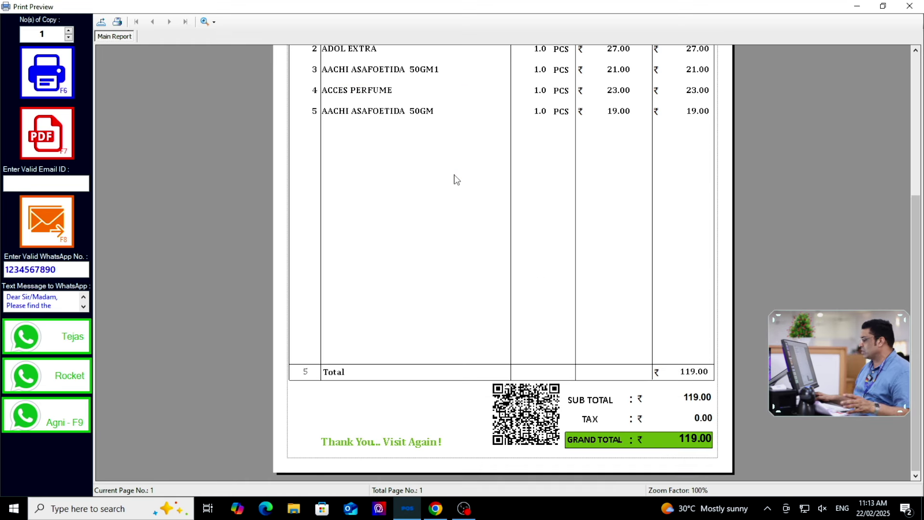
pyautogui.scroll(5, 451, 176)
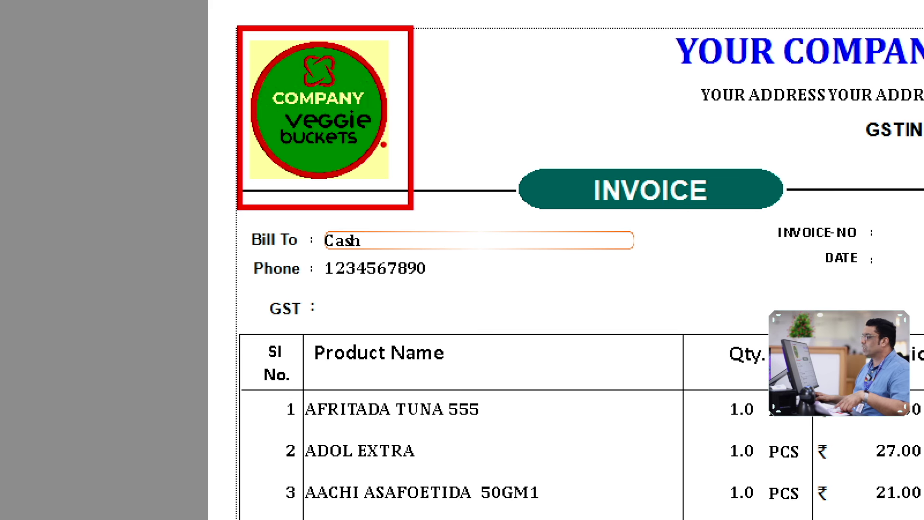
pyautogui.moveTo(384, 144); pyautogui.dragTo(370, 186)
pyautogui.moveTo(247, 168); pyautogui.dragTo(269, 185)
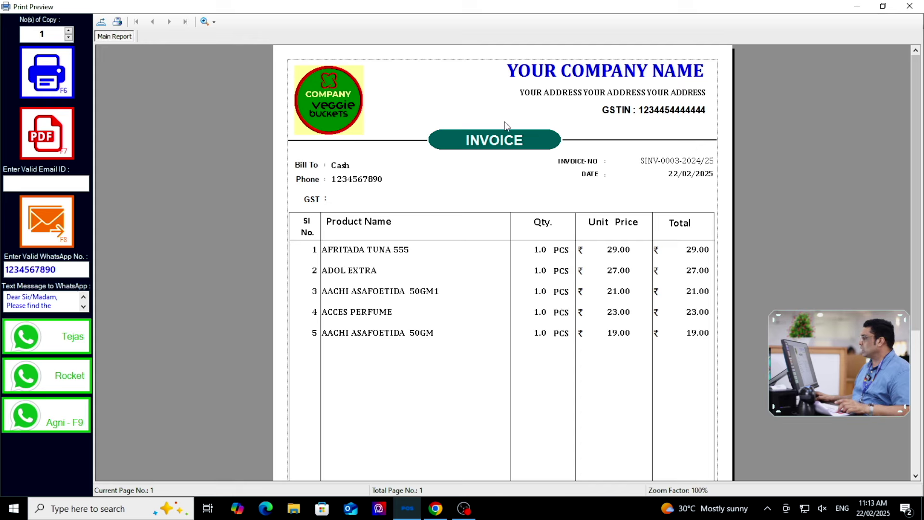
pyautogui.scroll(-5, 564, 160)
pyautogui.scroll(5, 560, 154)
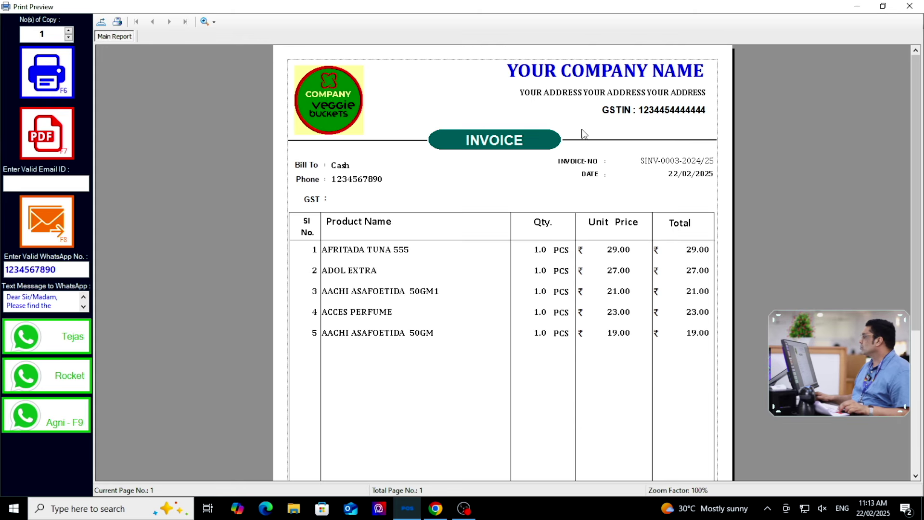
pyautogui.click(919, 6)
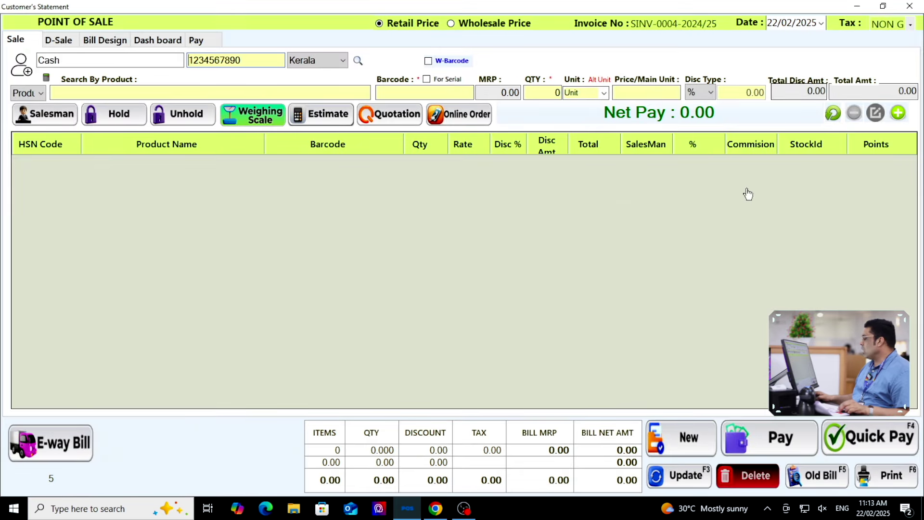
# Reload the latest NON GST invoice from the old bills and apply the A4-Style7 bill design
pyautogui.click(825, 484)
pyautogui.doubleClick(395, 301)
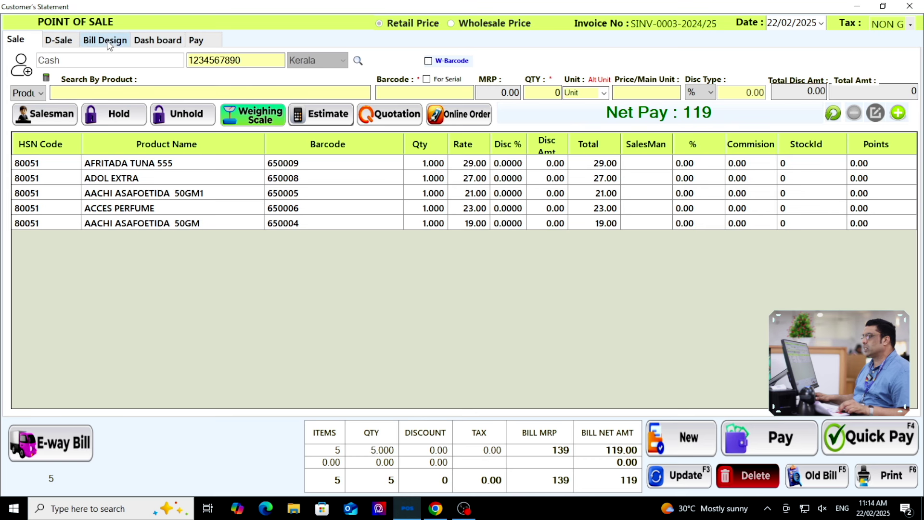
pyautogui.click(109, 43)
pyautogui.click(69, 164)
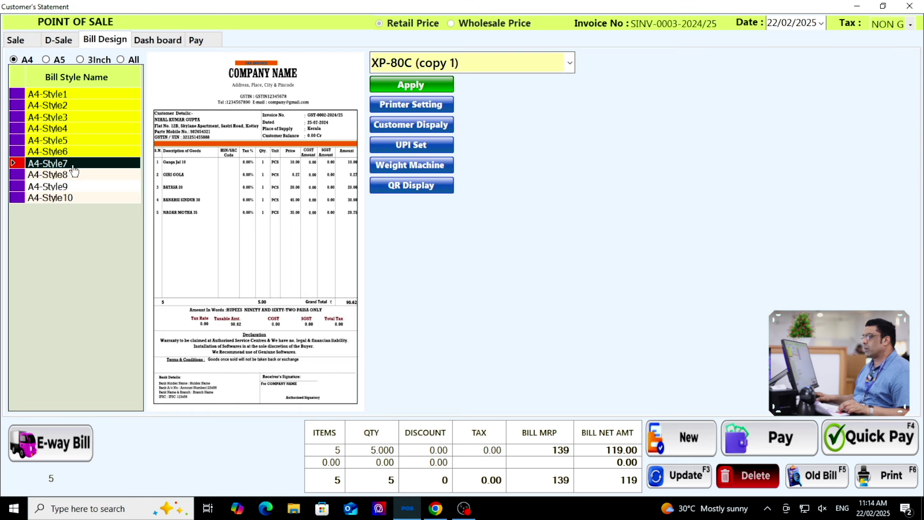
pyautogui.click(397, 86)
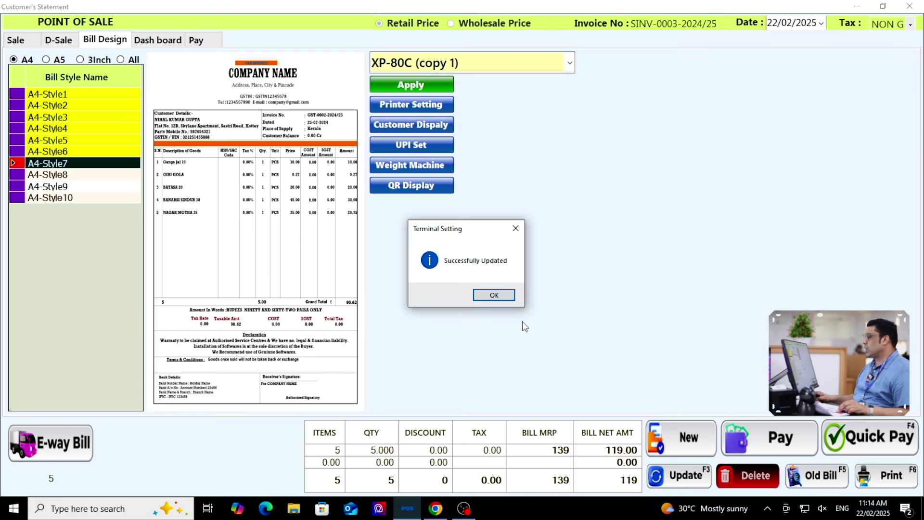
pyautogui.click(510, 295)
# Review the invoice's A4-Style7 print preview from the header to the totals and QR code, and close the preview
pyautogui.click(801, 435)
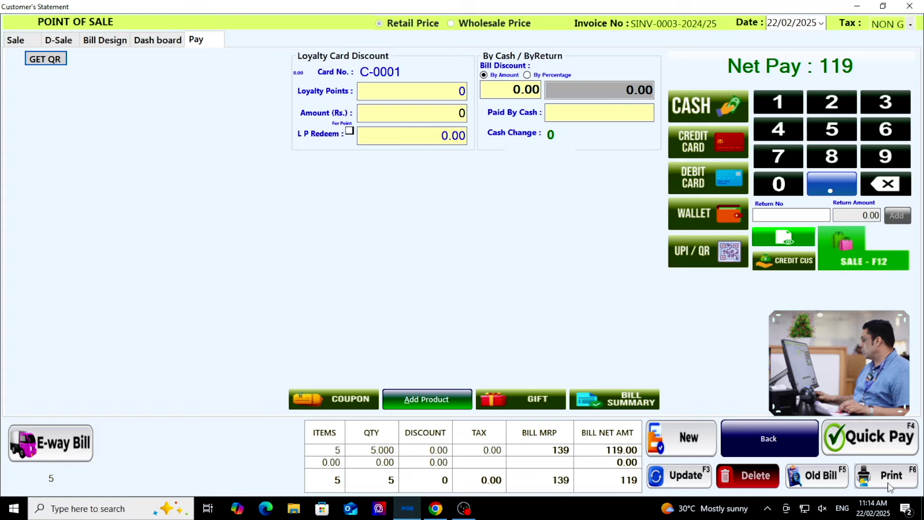
pyautogui.click(888, 482)
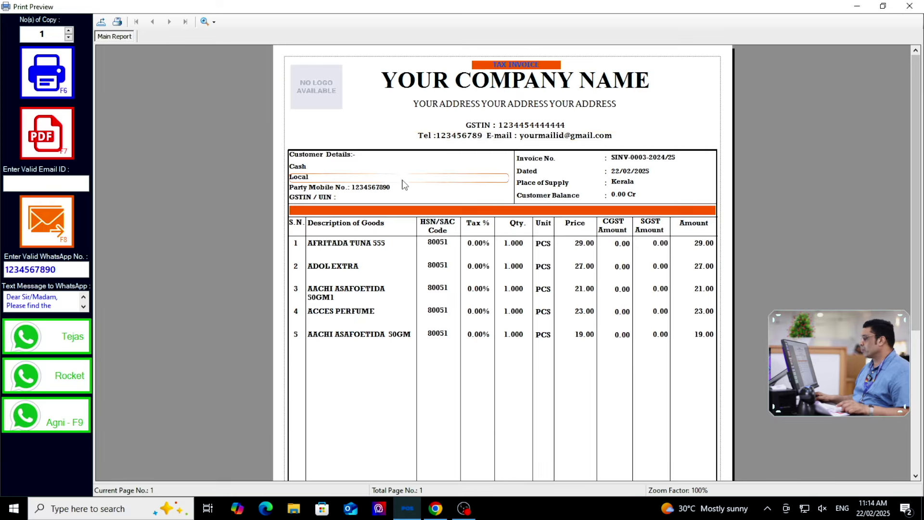
pyautogui.scroll(-5, 407, 205)
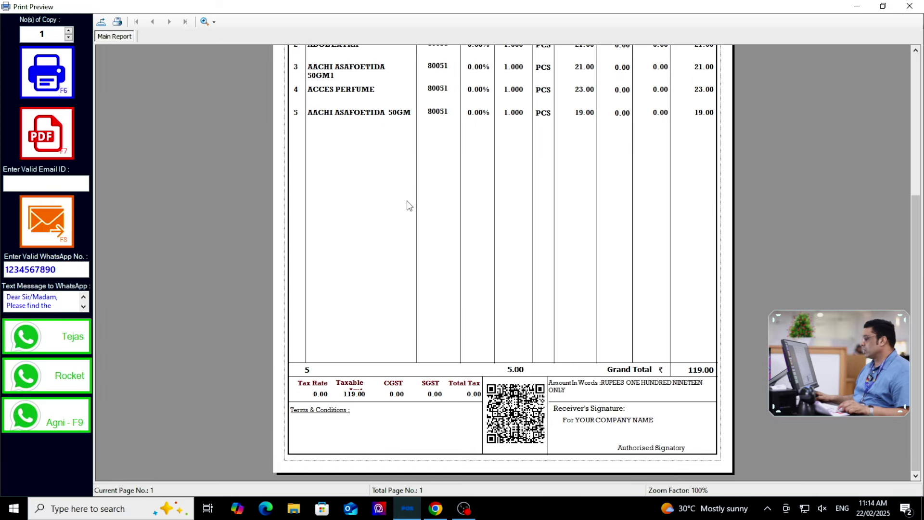
pyautogui.scroll(5, 407, 201)
pyautogui.scroll(-5, 404, 204)
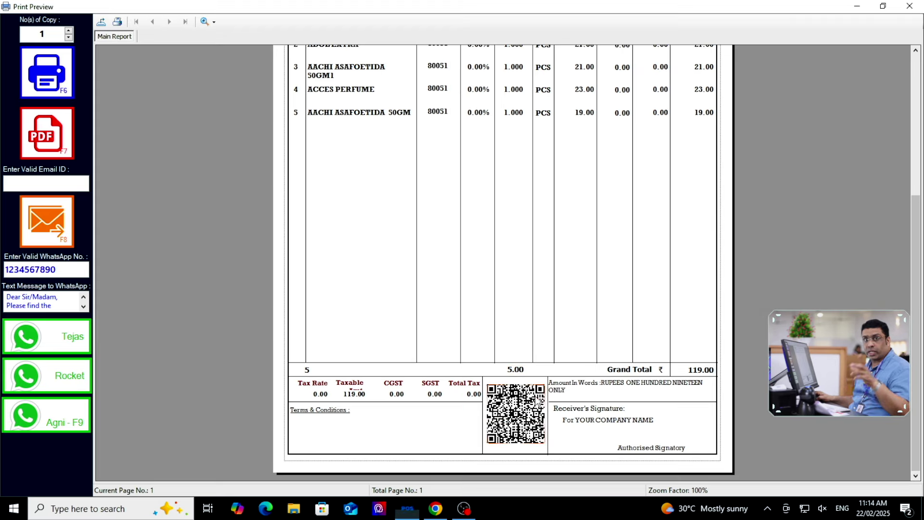
pyautogui.click(917, 9)
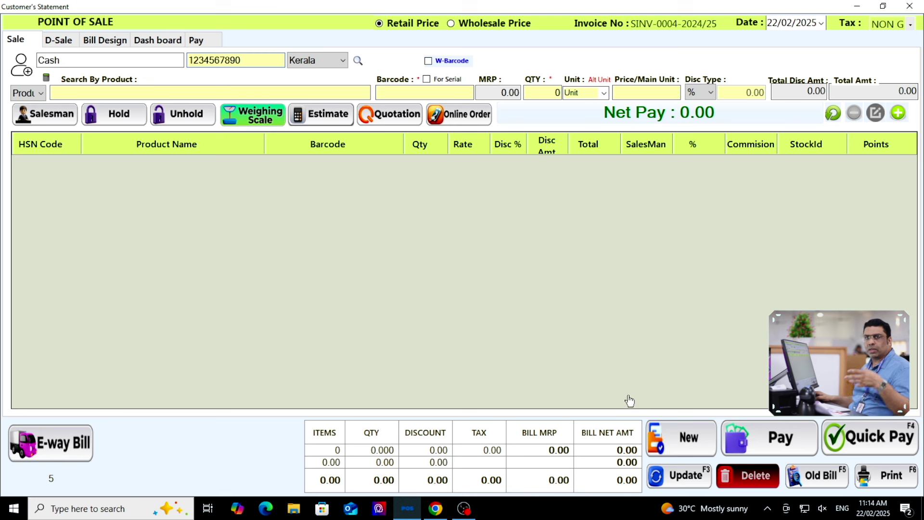
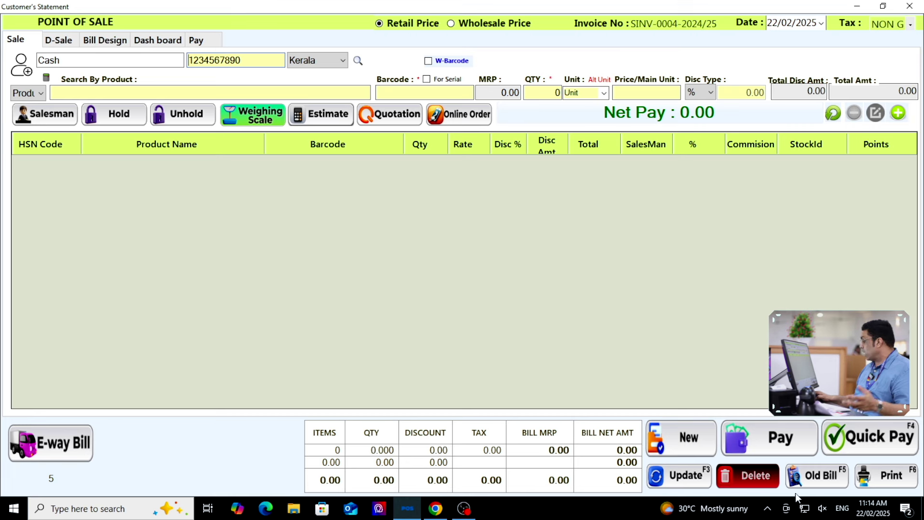
# Reload the latest NON GST invoice from the old bills and apply the A4-Style8 bill design
pyautogui.click(813, 477)
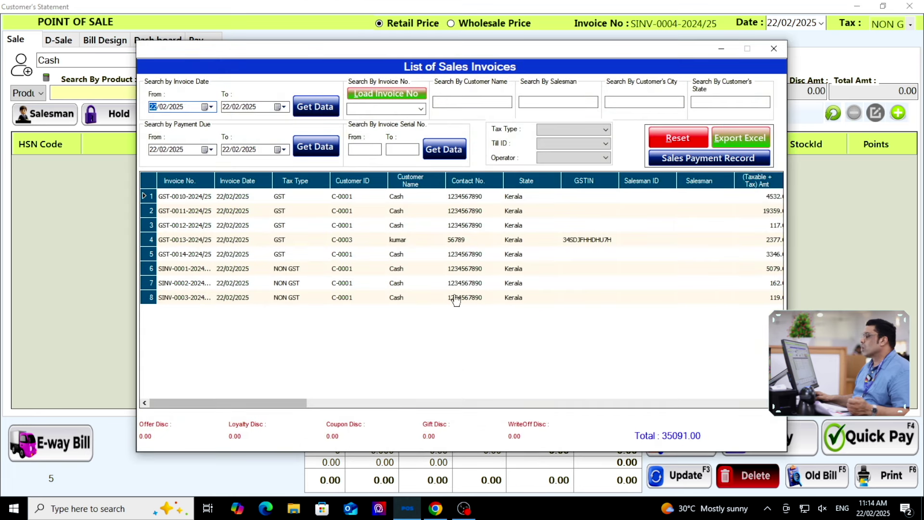
pyautogui.doubleClick(456, 297)
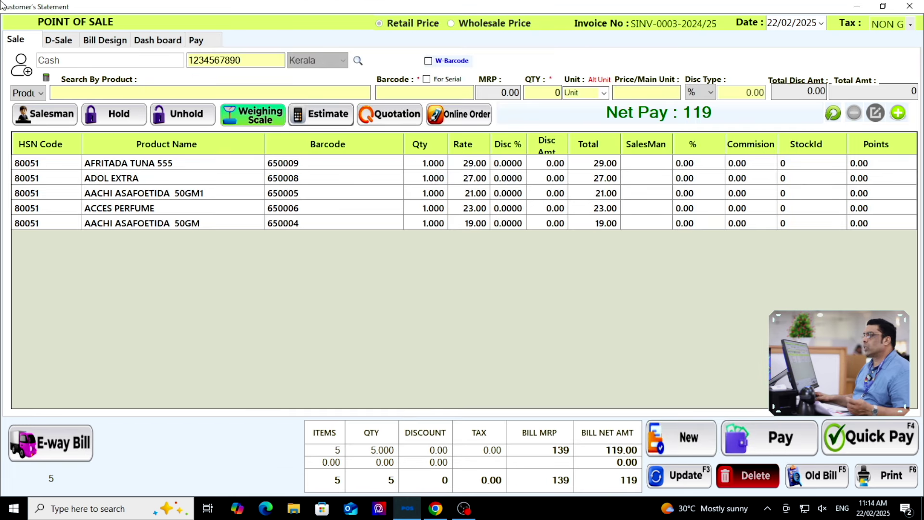
pyautogui.click(91, 42)
pyautogui.click(89, 177)
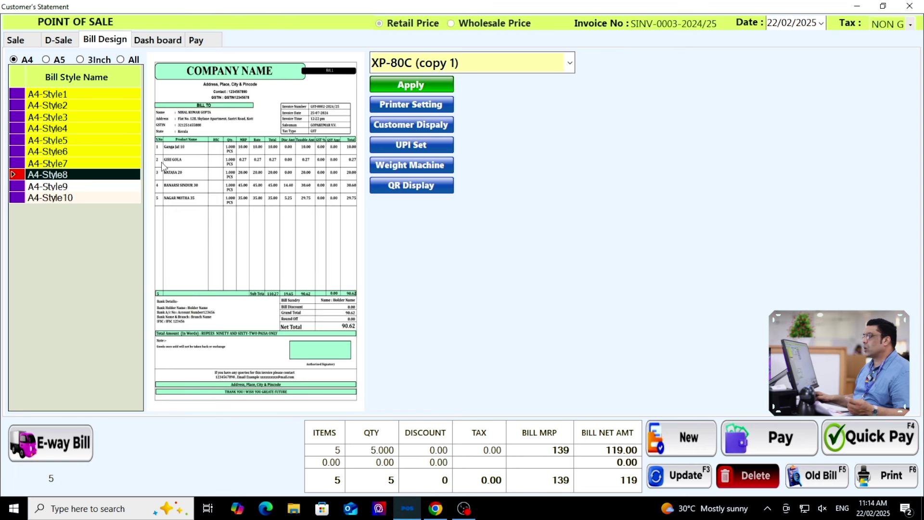
pyautogui.click(405, 90)
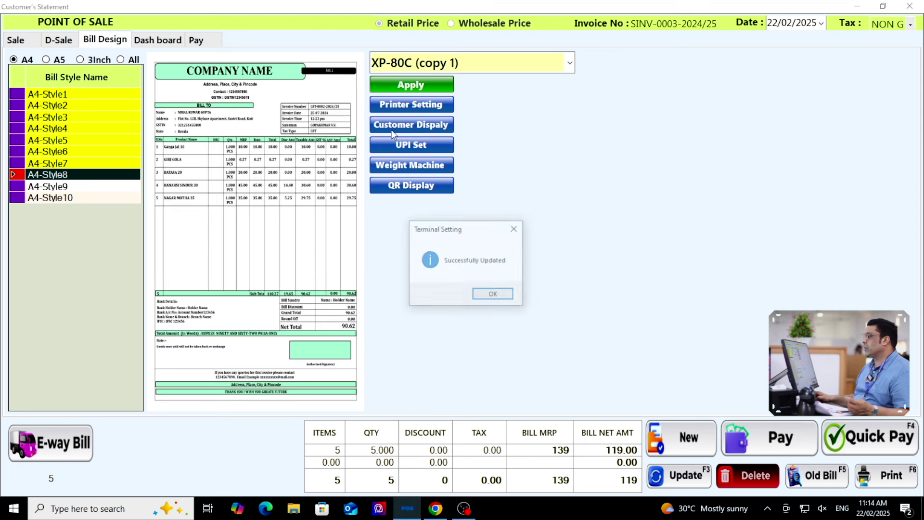
pyautogui.click(494, 295)
# Review the invoice's A4-Style8 print preview from the header to the bank details and totals, and close the preview
pyautogui.click(891, 481)
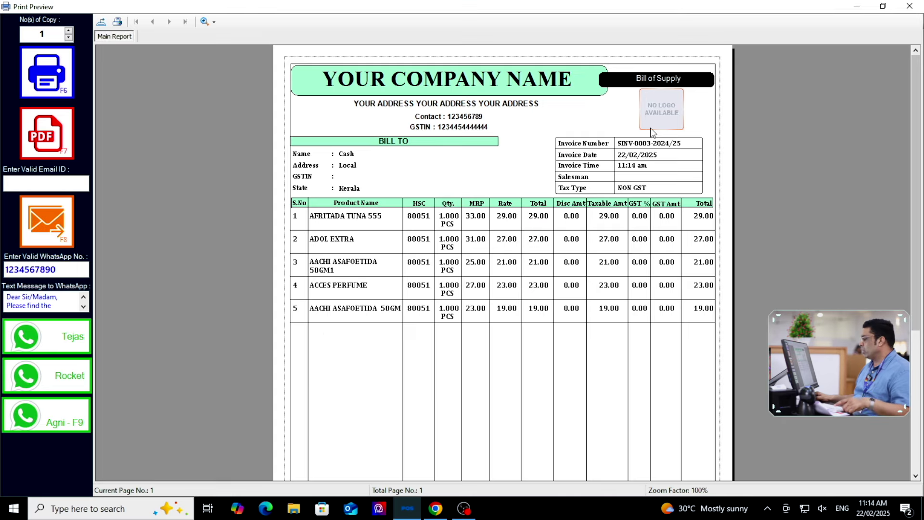
pyautogui.scroll(-10, 520, 264)
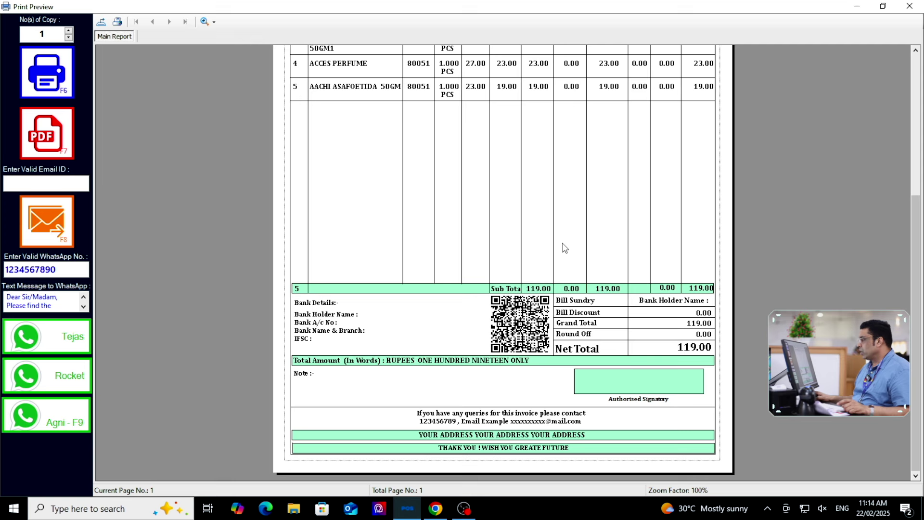
pyautogui.scroll(5, 564, 248)
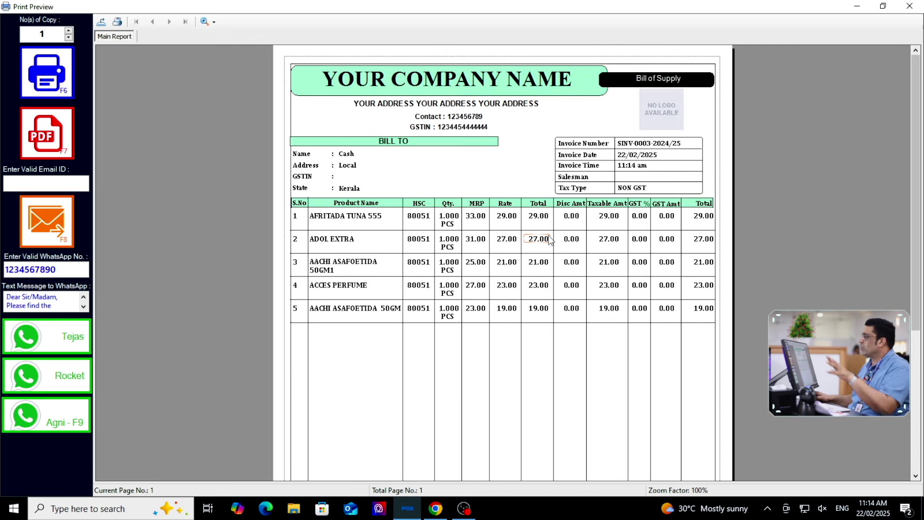
pyautogui.click(909, 6)
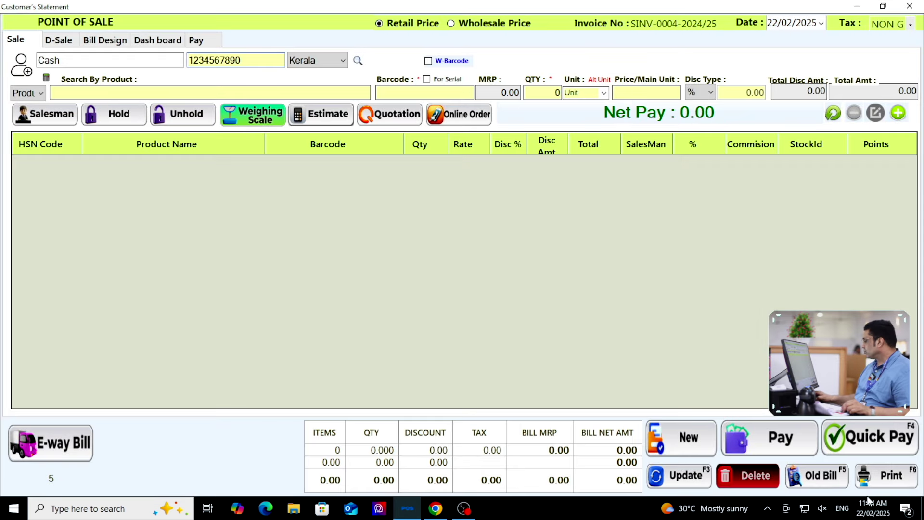
# Reload the latest NON GST invoice from the old bills and apply the A4-Style9 bill design
pyautogui.click(818, 476)
pyautogui.doubleClick(343, 295)
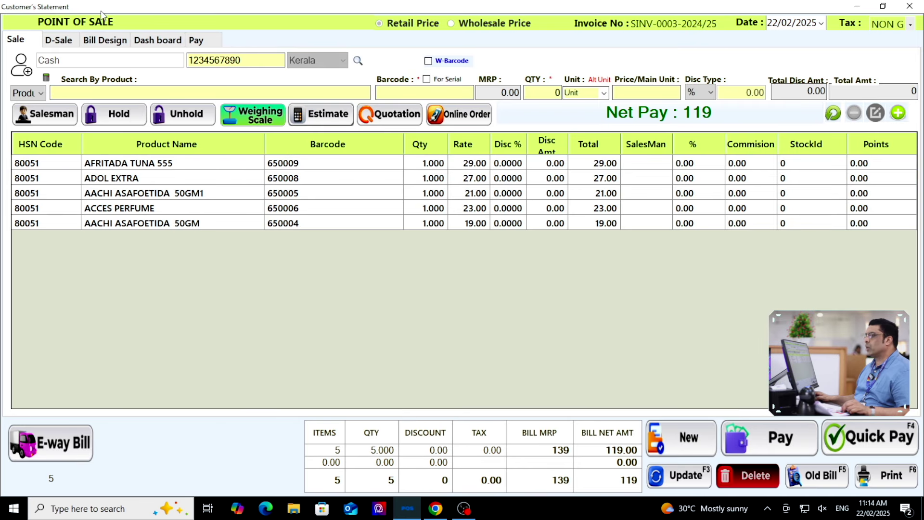
pyautogui.click(103, 42)
pyautogui.click(72, 187)
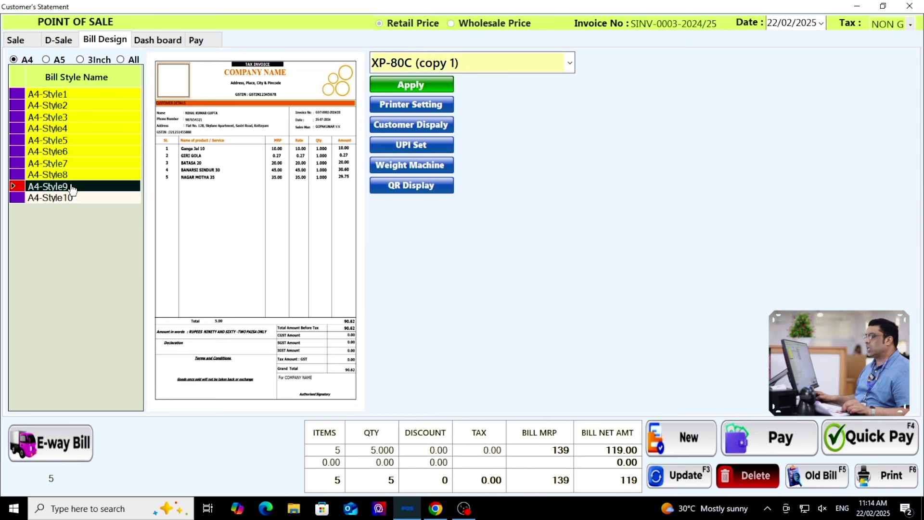
pyautogui.click(394, 107)
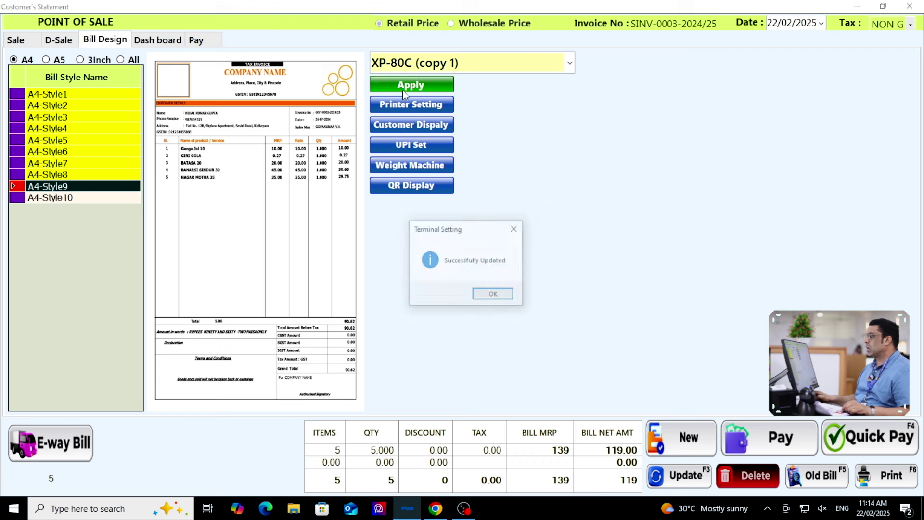
pyautogui.click(493, 295)
# Review the invoice's A4-Style9 print preview from the logo header to the page end, and close the preview
pyautogui.click(884, 484)
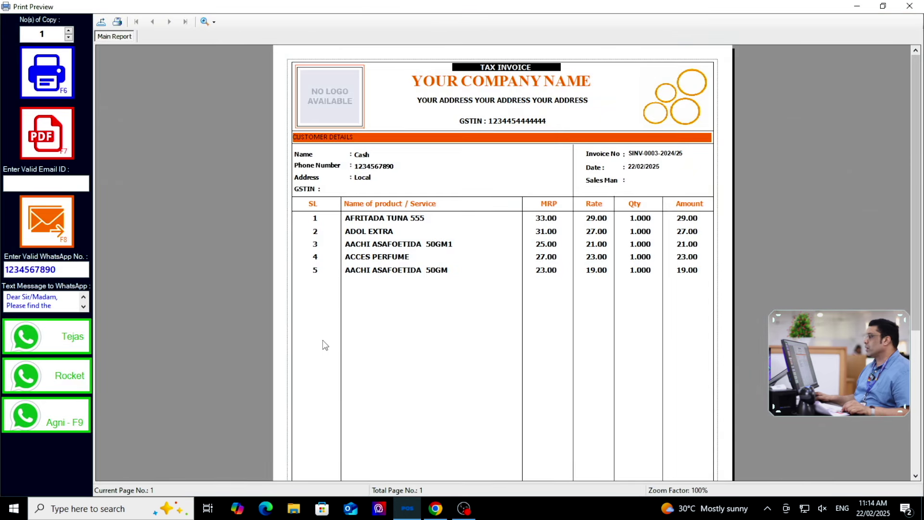
pyautogui.scroll(-5, 364, 251)
pyautogui.scroll(5, 364, 250)
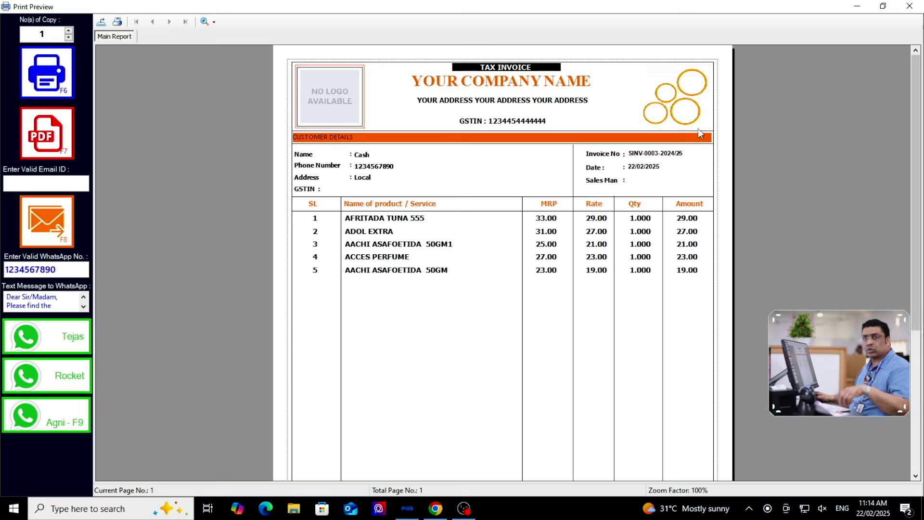
pyautogui.click(910, 6)
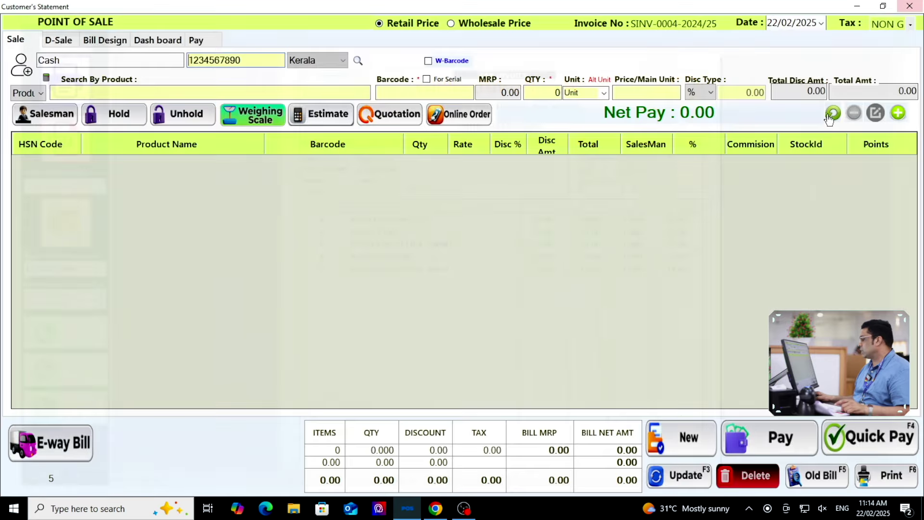
# Reload the latest NON GST invoice from the old bills and apply the A4-Style10 bill design
pyautogui.click(834, 482)
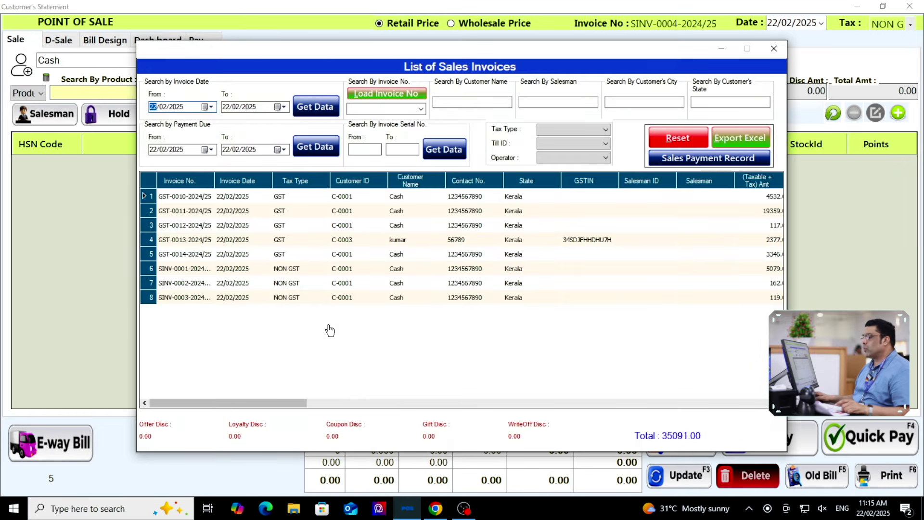
pyautogui.doubleClick(236, 297)
pyautogui.click(90, 41)
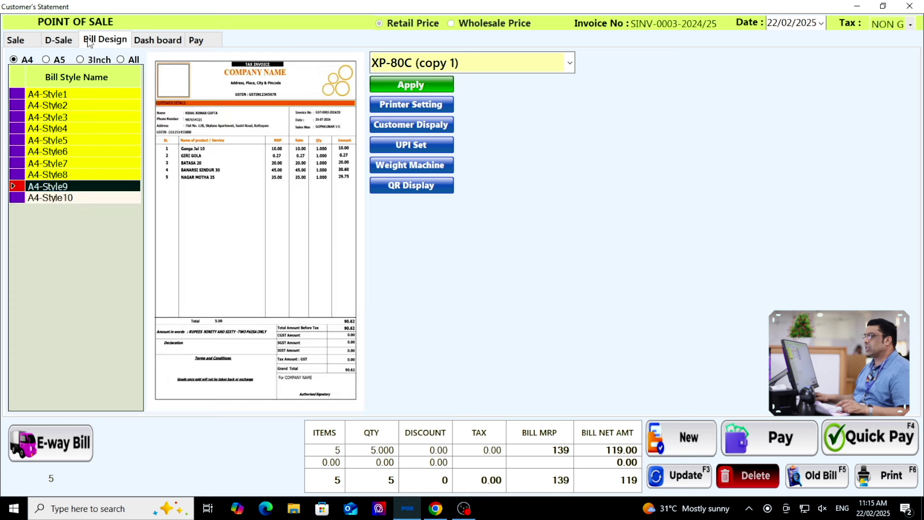
pyautogui.click(85, 199)
pyautogui.click(411, 86)
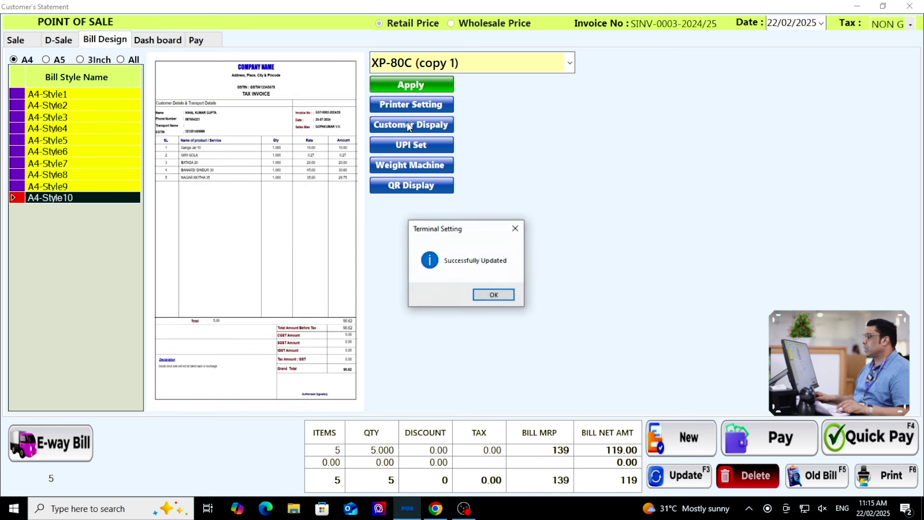
pyautogui.click(495, 294)
# Review the invoice's A4-Style10 print preview, including the customer and transport details and the tax totals, and close the preview
pyautogui.click(890, 483)
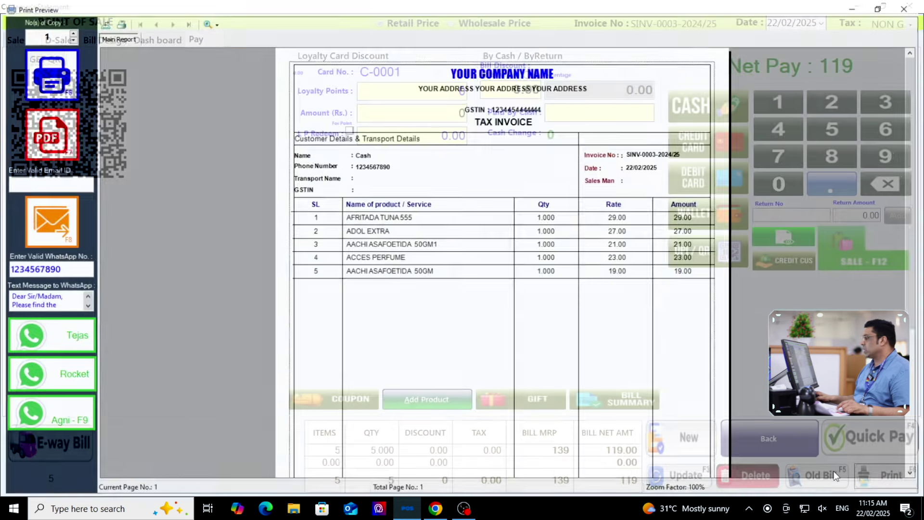
pyautogui.scroll(-5, 399, 337)
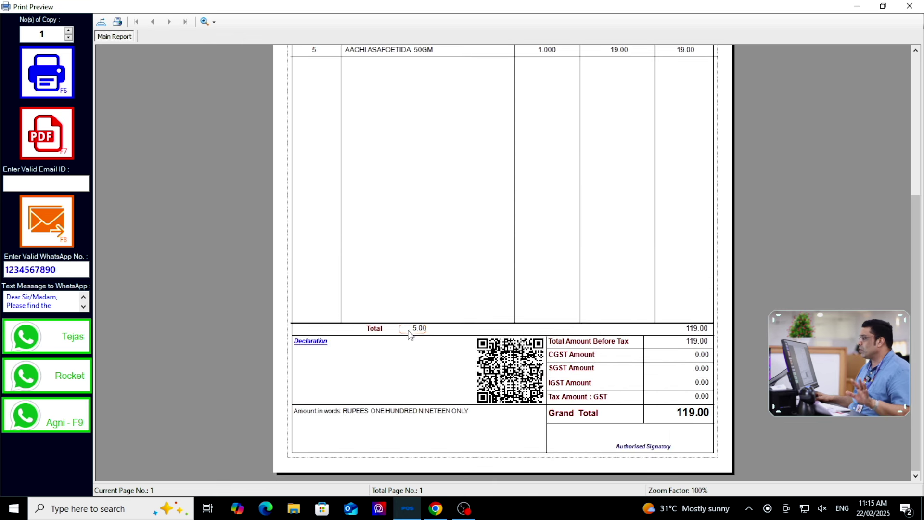
pyautogui.scroll(5, 410, 335)
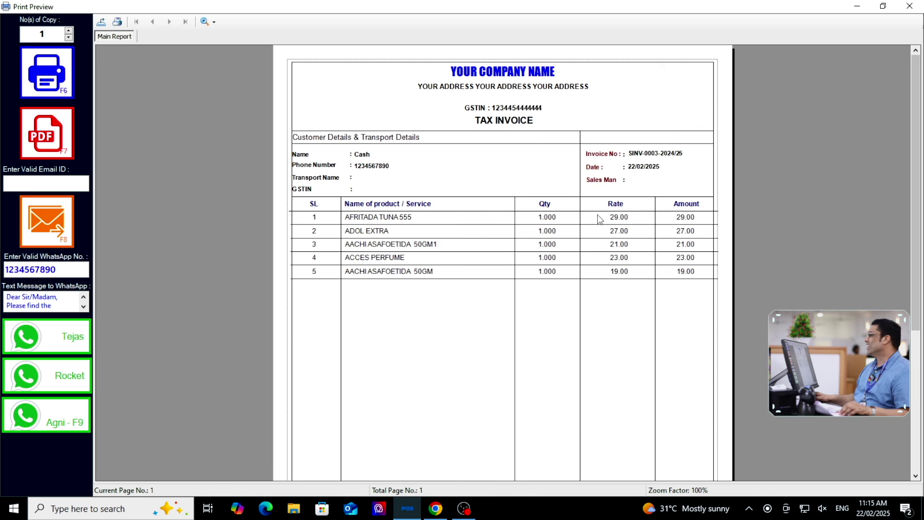
pyautogui.click(920, 6)
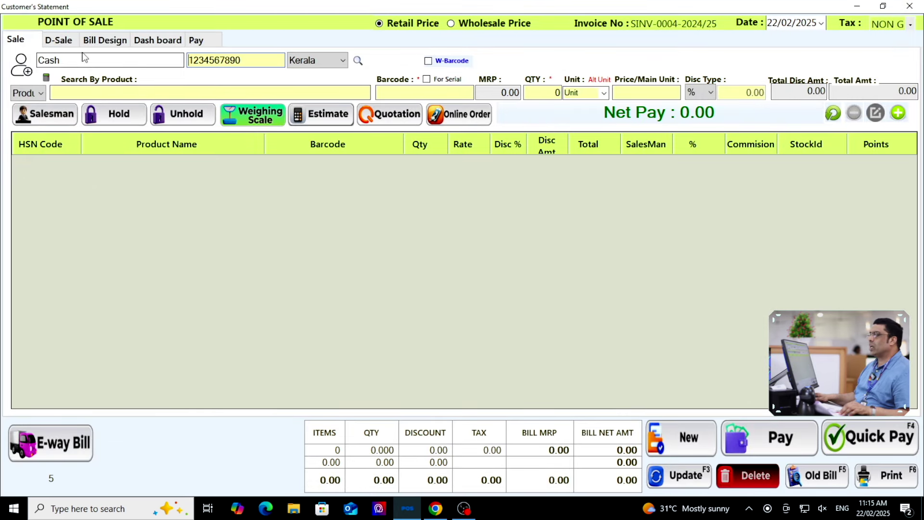
# Switch the bill designs to the A5 size and apply the A5-Style1 design
pyautogui.click(58, 41)
pyautogui.click(106, 40)
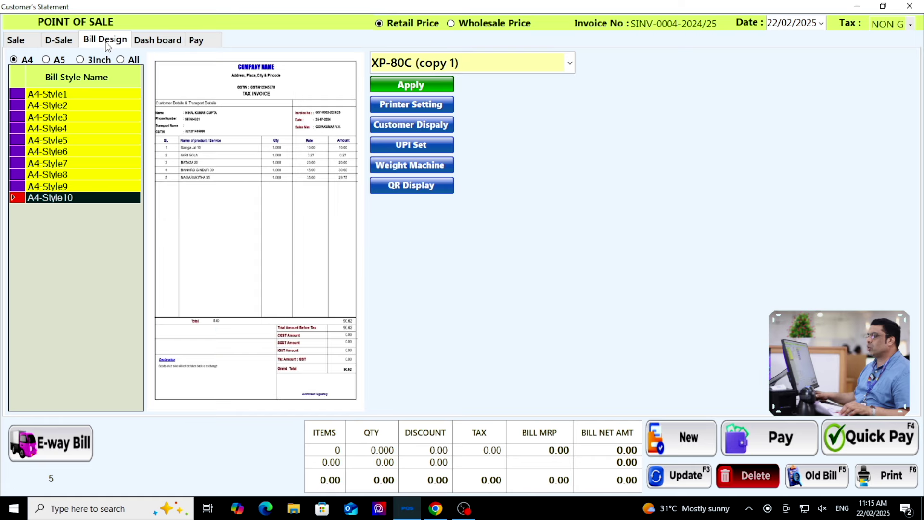
pyautogui.click(47, 60)
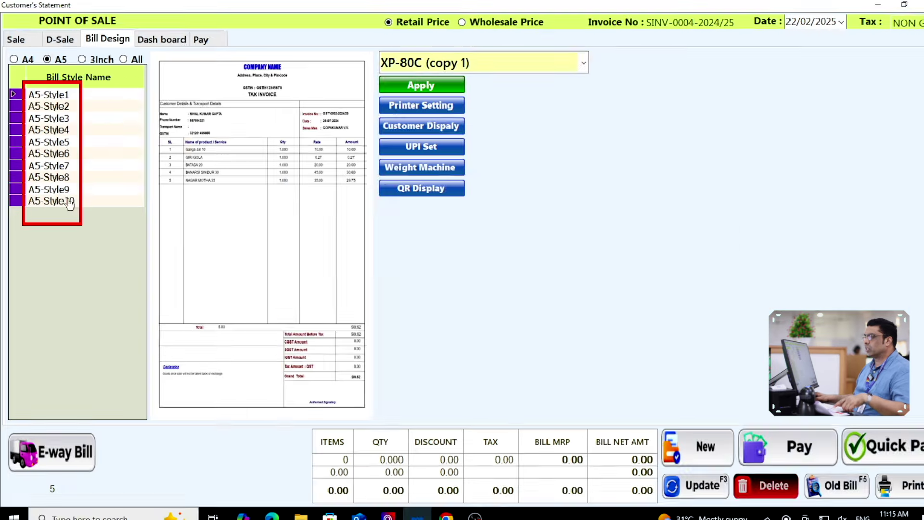
pyautogui.click(53, 95)
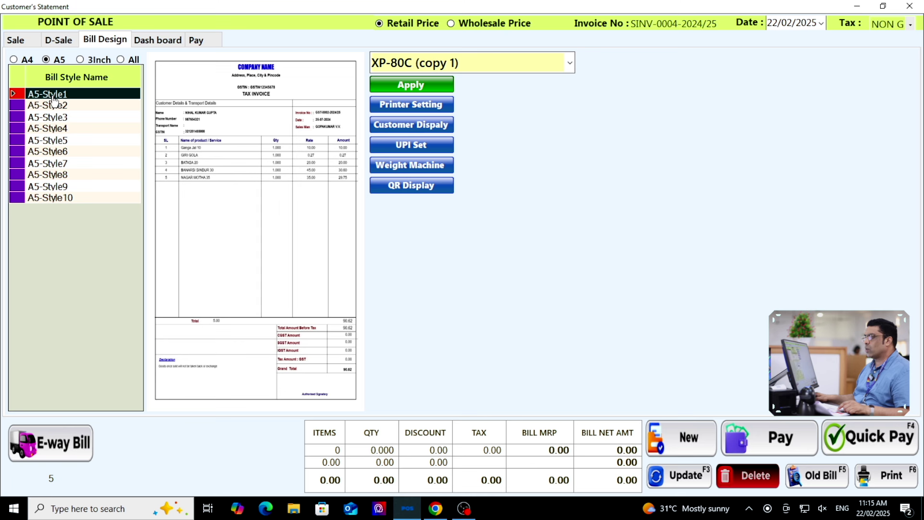
pyautogui.click(396, 88)
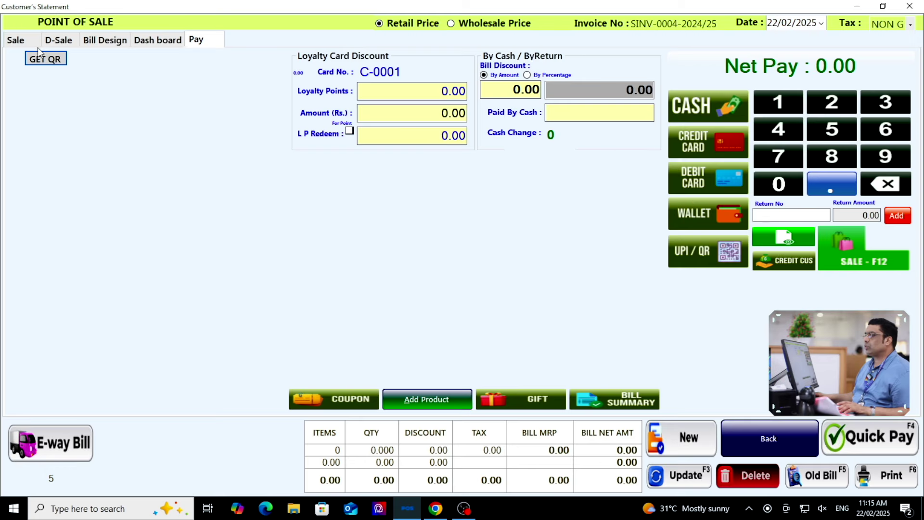
# Reload the latest NON GST invoice from the old bills, review both pages of its A5-Style1 print preview, and close the preview
pyautogui.click(20, 40)
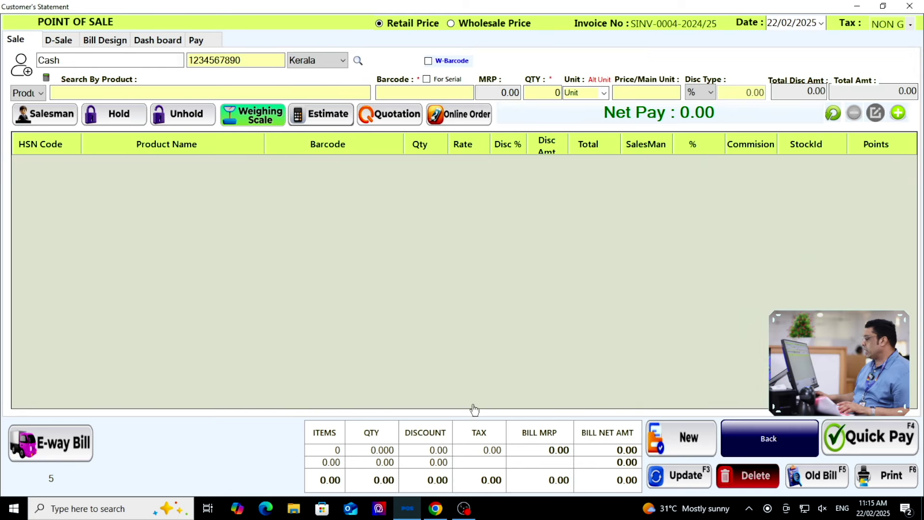
pyautogui.click(818, 477)
pyautogui.doubleClick(362, 294)
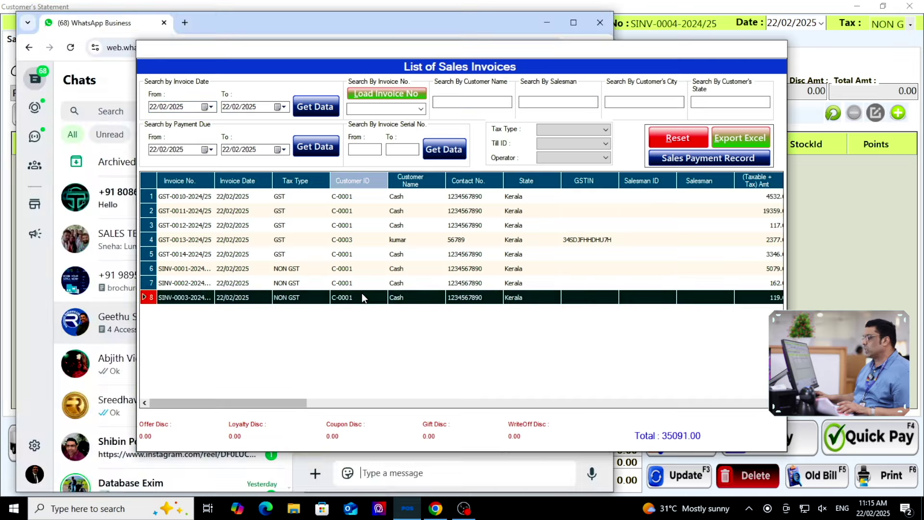
pyautogui.click(887, 475)
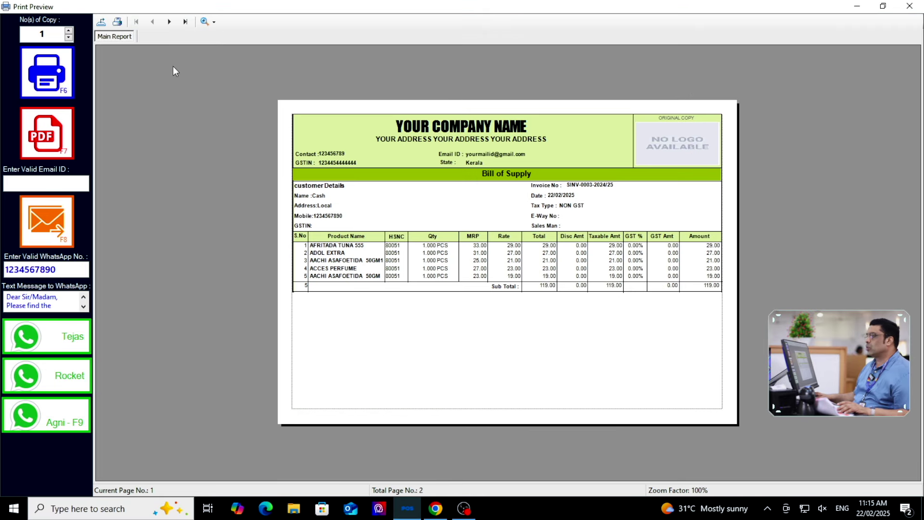
pyautogui.click(169, 21)
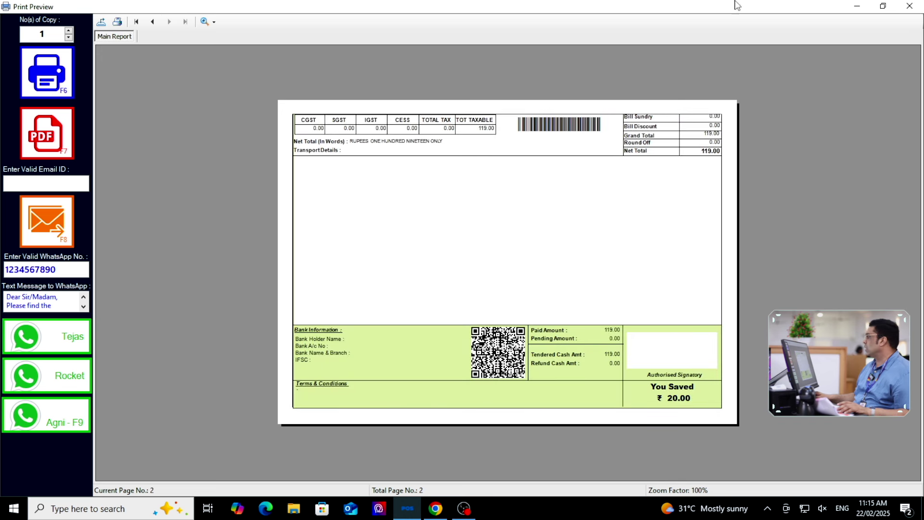
pyautogui.click(905, 7)
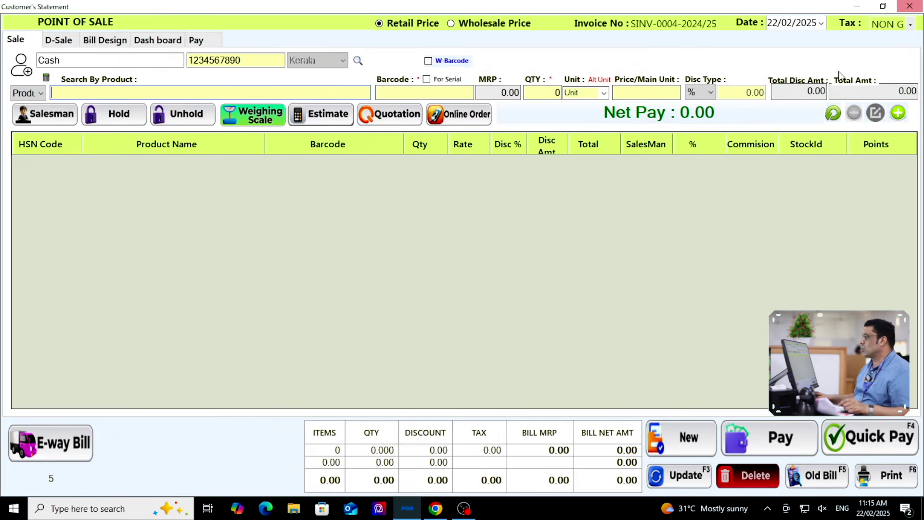
# Apply the A5-Style2 bill design
pyautogui.click(105, 42)
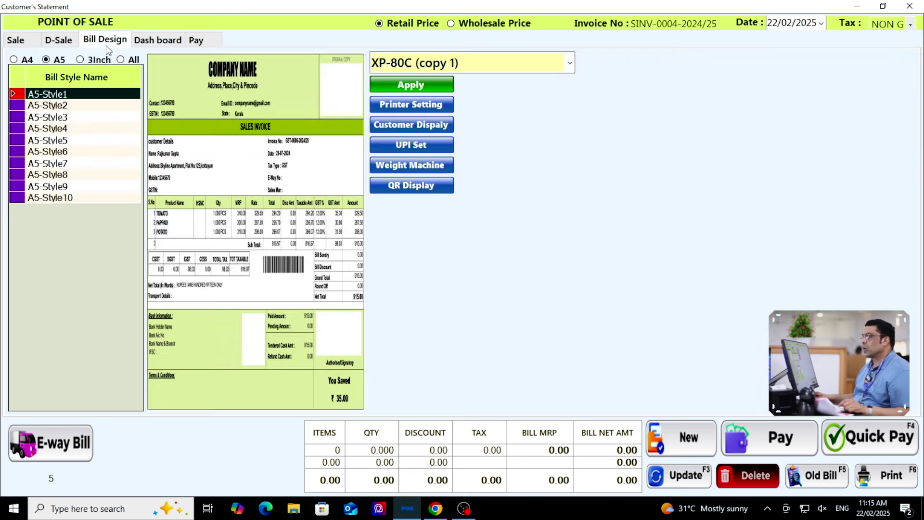
pyautogui.click(76, 106)
pyautogui.click(411, 85)
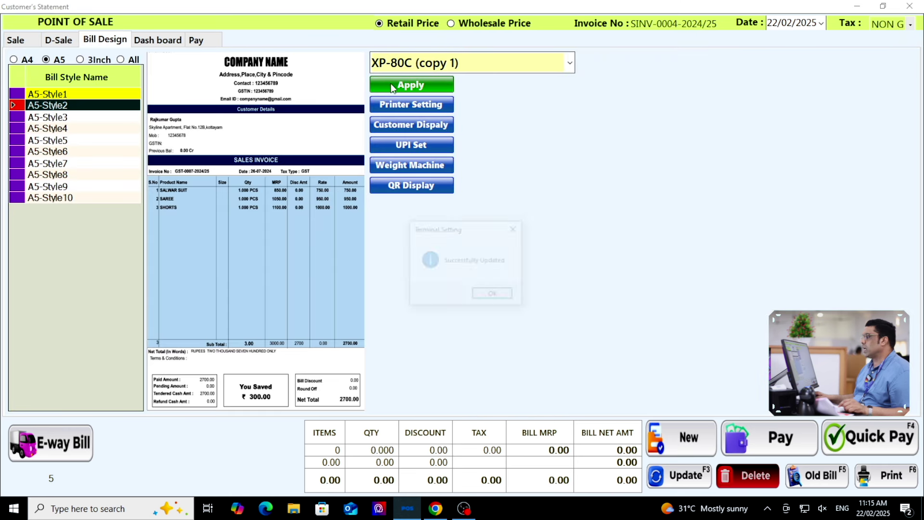
pyautogui.press('Return')
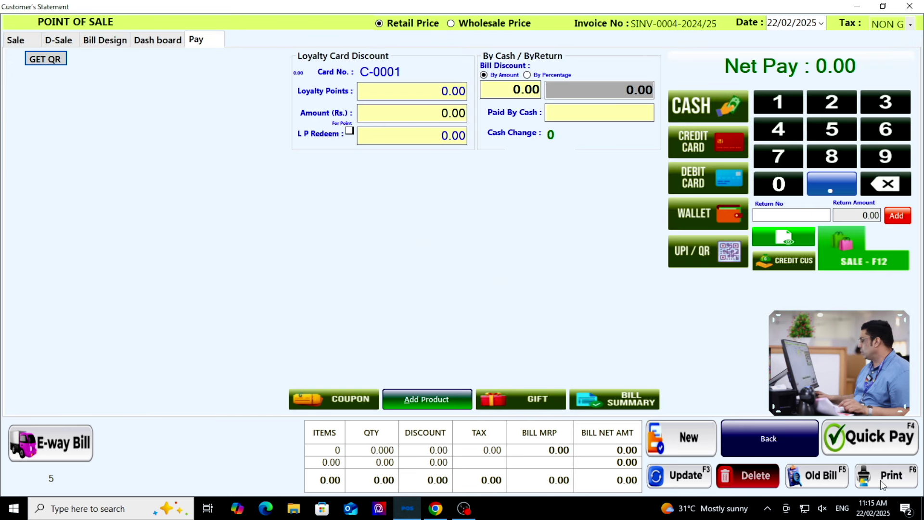
# Reload the latest NON GST invoice from the old bills, review its A5-Style2 print preview at 200% zoom, and close the preview
pyautogui.click(819, 483)
pyautogui.doubleClick(358, 299)
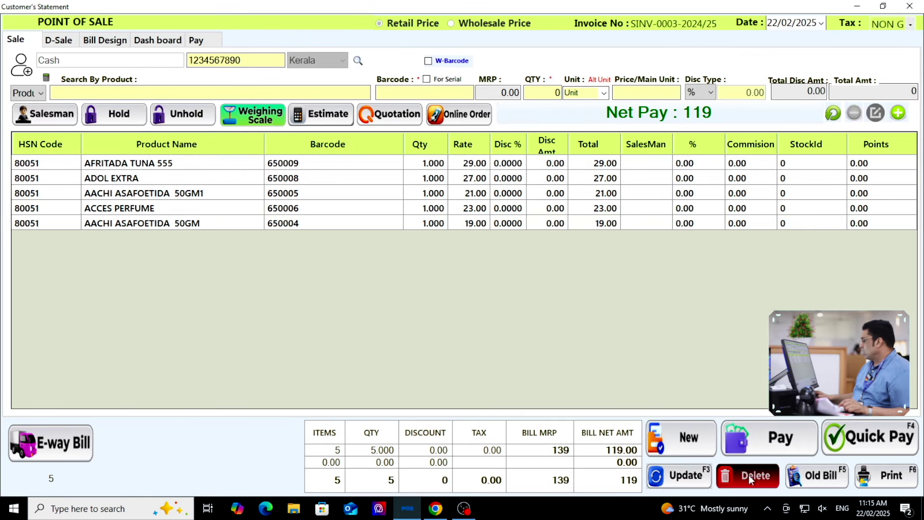
pyautogui.click(877, 478)
pyautogui.scroll(-2, 437, 197)
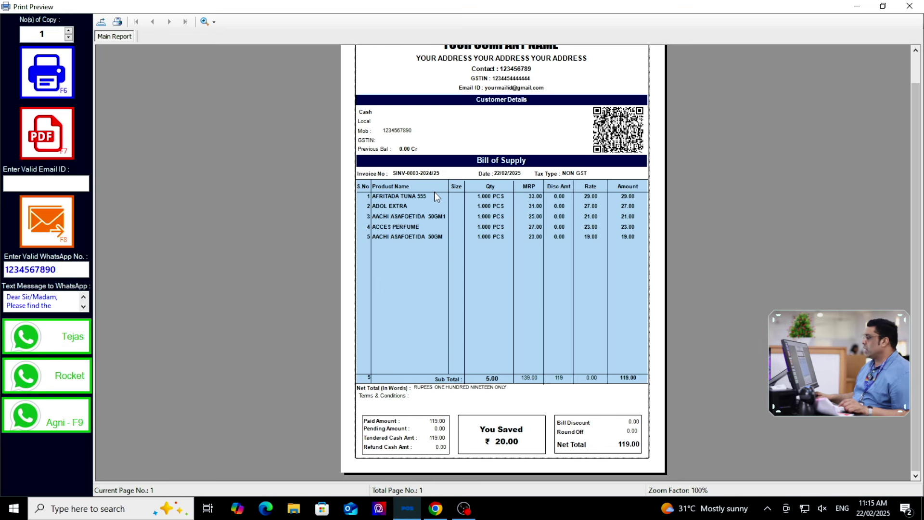
pyautogui.scroll(2, 432, 197)
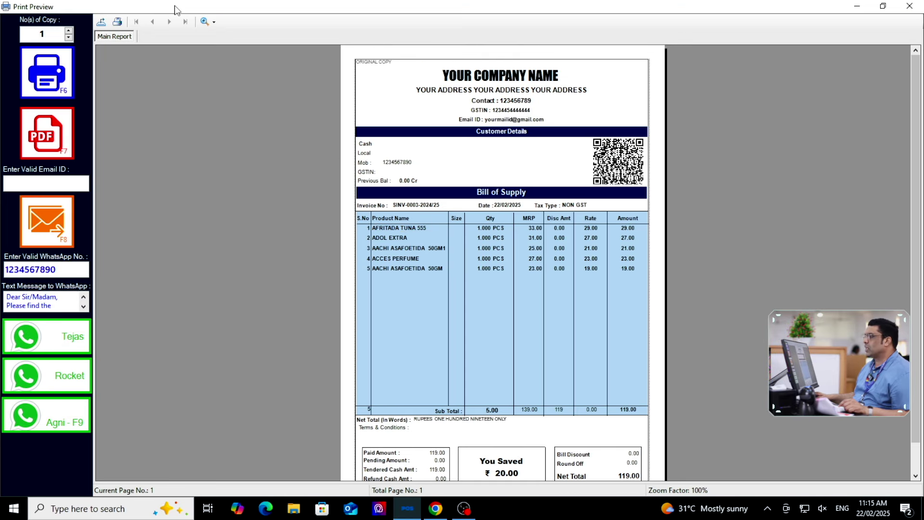
pyautogui.click(211, 24)
pyautogui.click(222, 88)
pyautogui.scroll(-10, 359, 175)
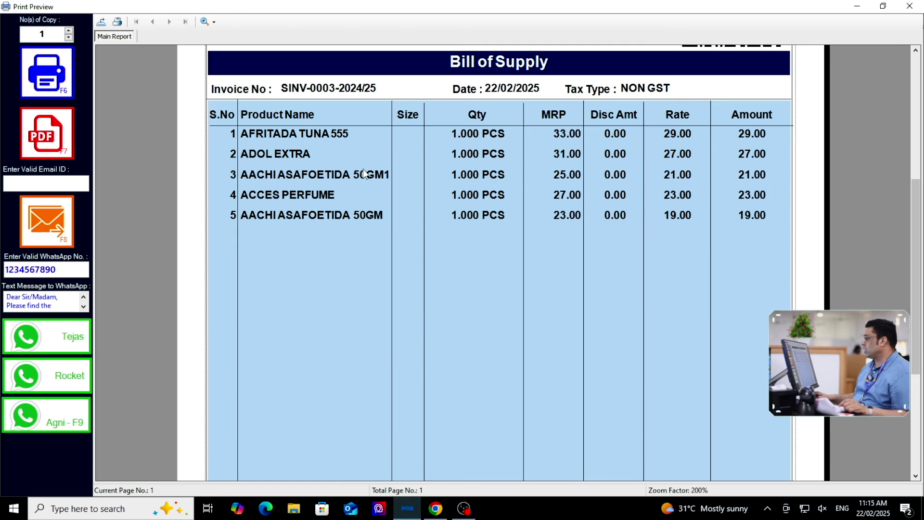
pyautogui.scroll(10, 368, 183)
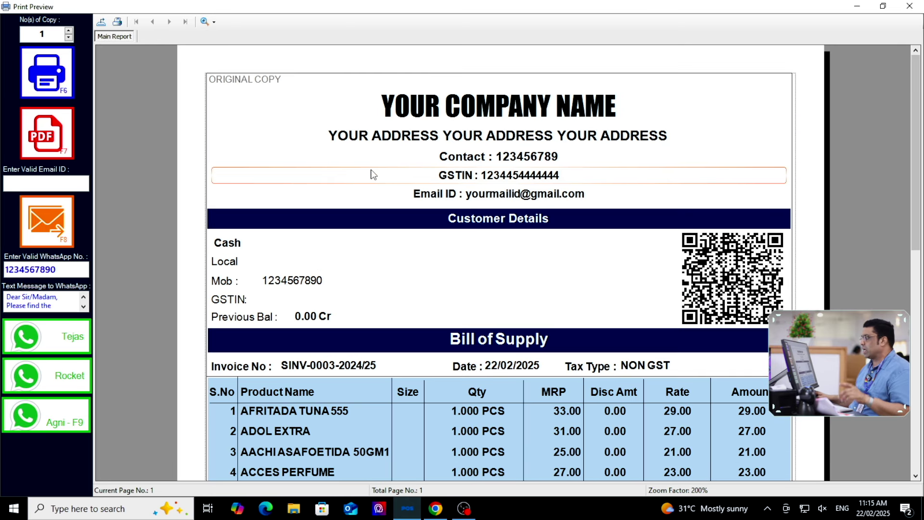
pyautogui.click(917, 4)
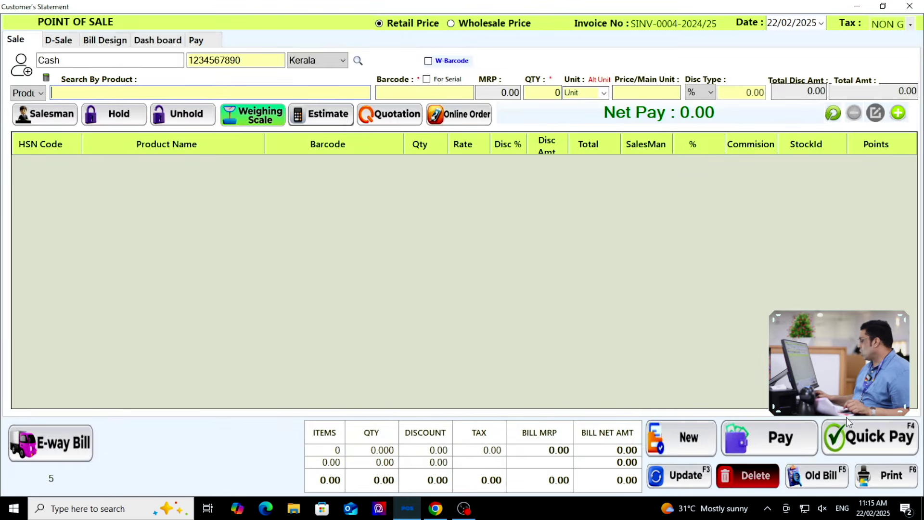
# Reload the latest NON GST invoice from the old bills and apply the A5-Style3 bill design
pyautogui.press('F5')
pyautogui.doubleClick(317, 297)
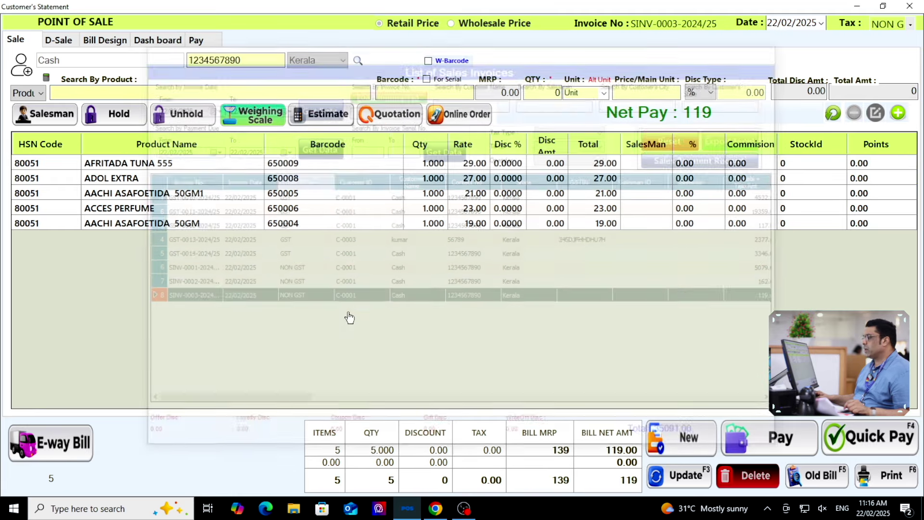
pyautogui.click(92, 39)
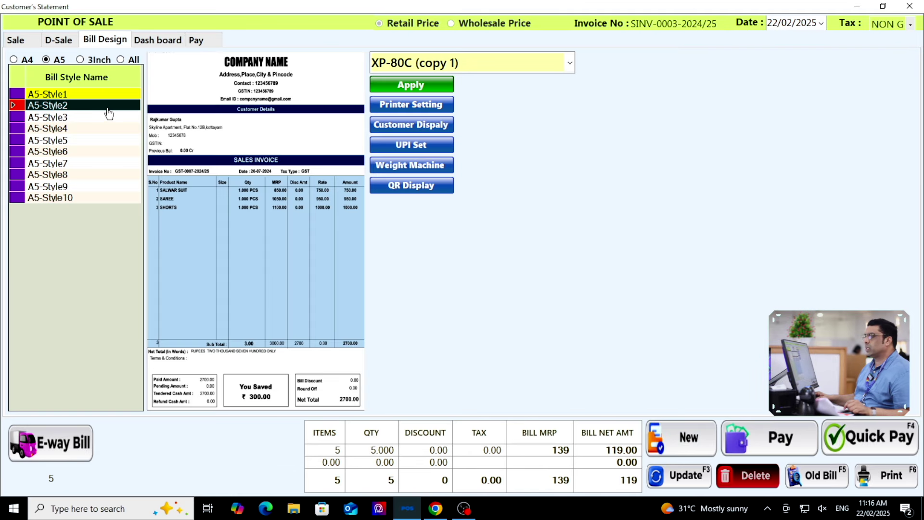
pyautogui.click(67, 118)
pyautogui.click(421, 81)
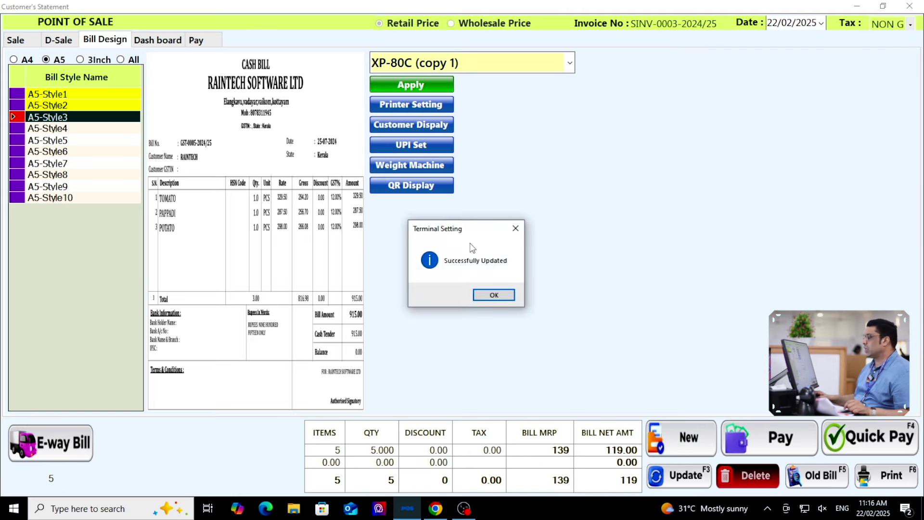
pyautogui.click(487, 298)
# Review the invoice's A5-Style3 print preview and close the preview
pyautogui.click(780, 439)
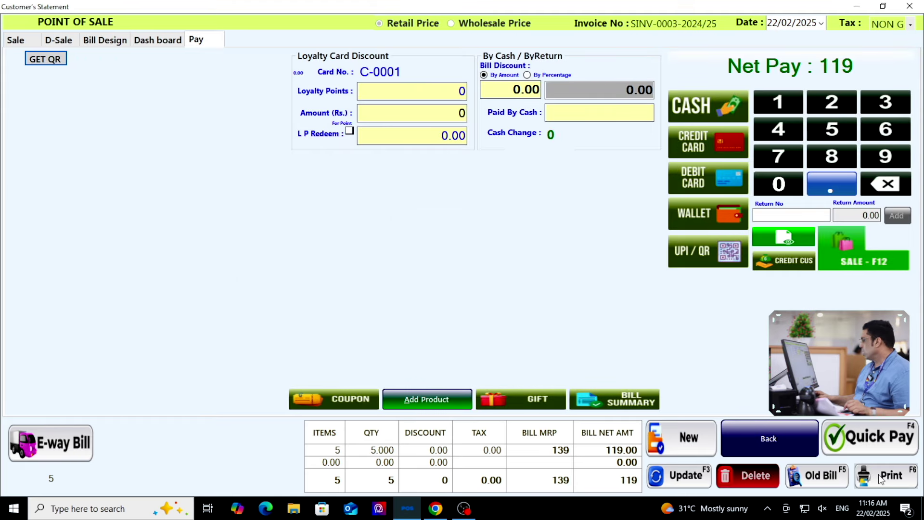
pyautogui.click(885, 476)
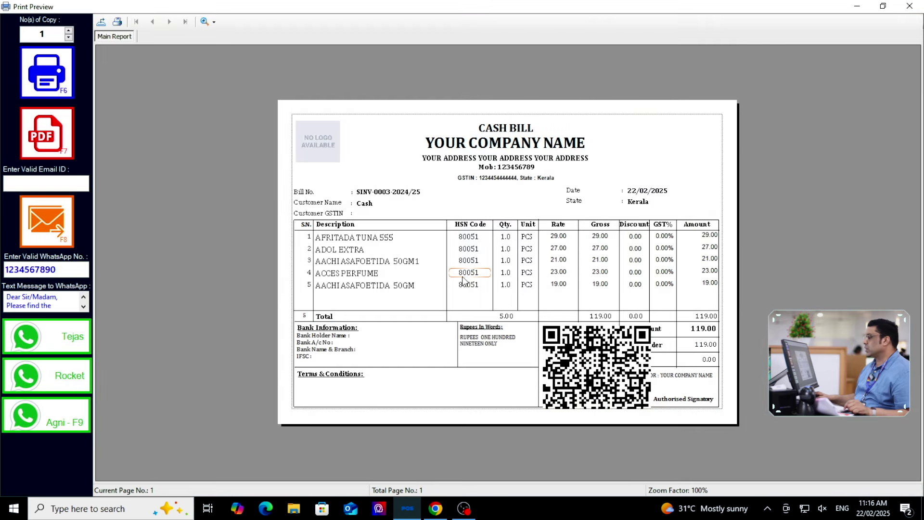
pyautogui.click(919, 6)
# Bring up the latest NON GST invoice again from the old bills and apply the A5-Style4 bill design
pyautogui.click(831, 480)
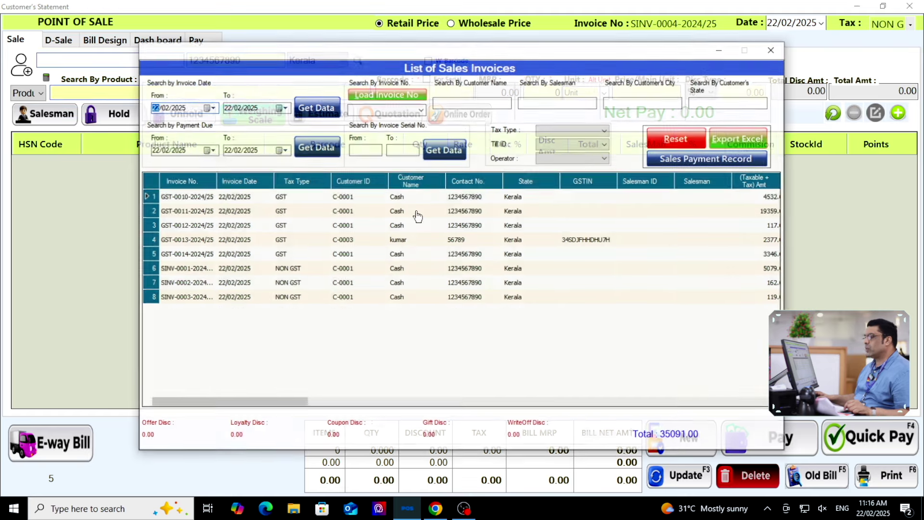
pyautogui.doubleClick(207, 298)
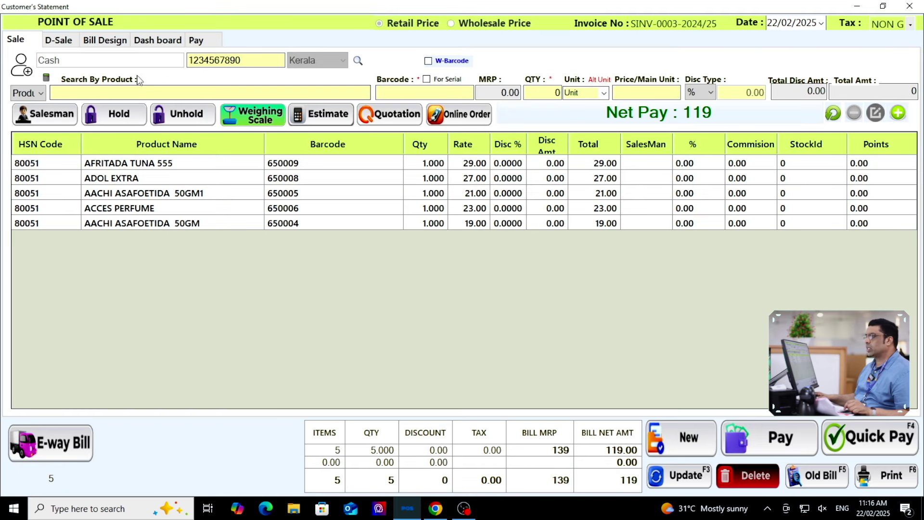
pyautogui.click(114, 40)
pyautogui.click(77, 131)
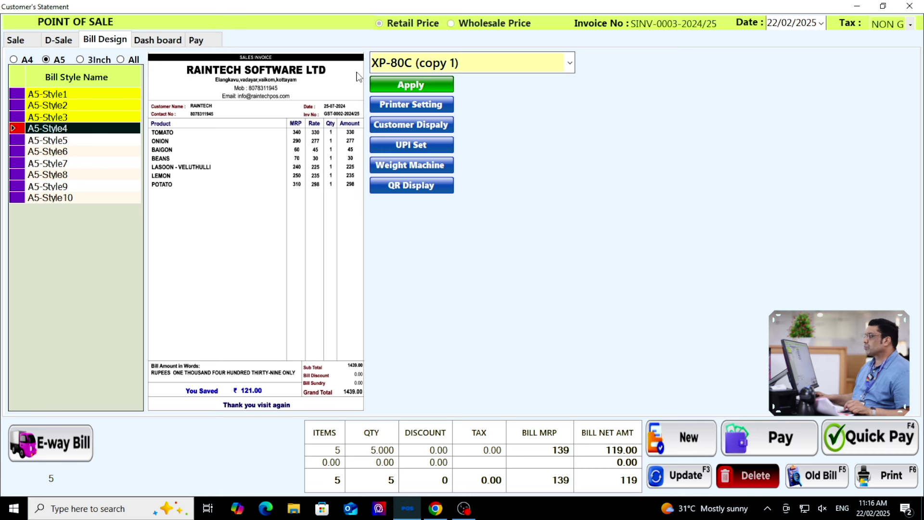
pyautogui.click(374, 81)
pyautogui.click(494, 294)
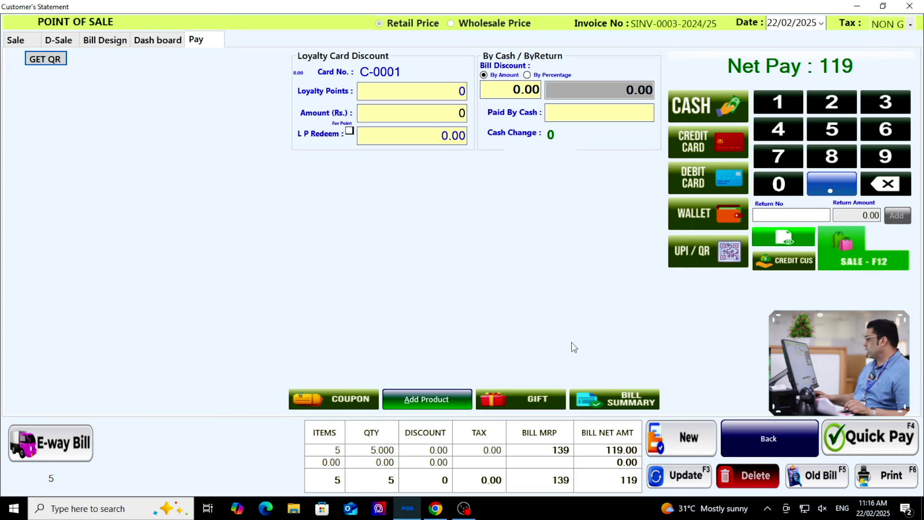
# Review the invoice's A5-Style4 print preview from header to totals and close the preview
pyautogui.click(896, 486)
pyautogui.scroll(-1, 474, 268)
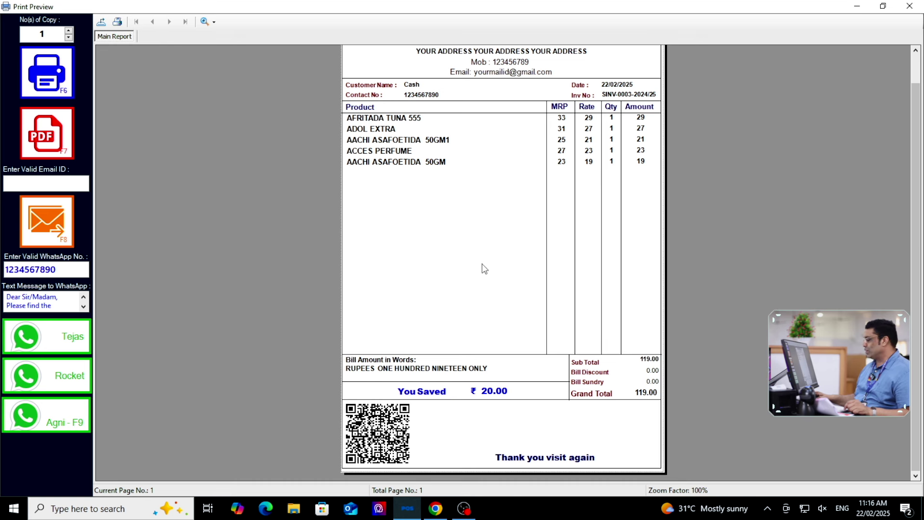
pyautogui.scroll(1, 484, 269)
pyautogui.click(909, 5)
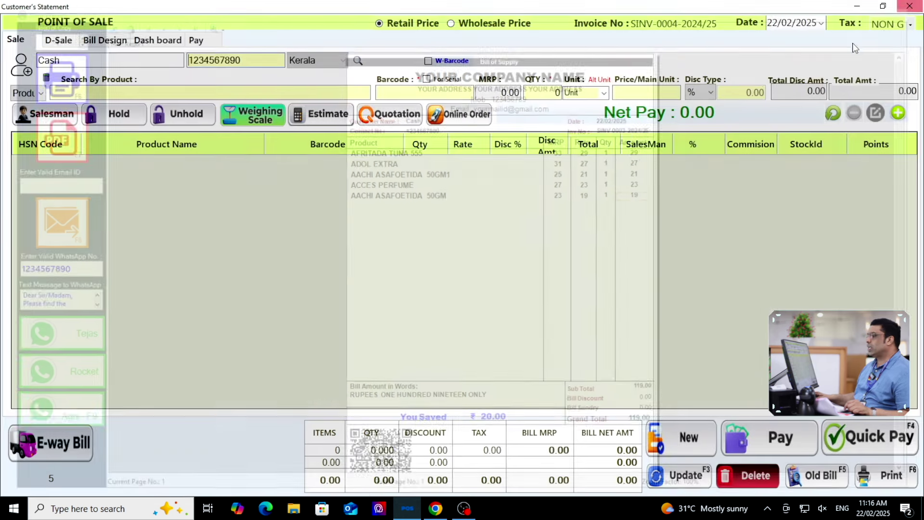
# Load the latest NON GST invoice from the old bills and apply the A5-Style5 bill design
pyautogui.click(840, 489)
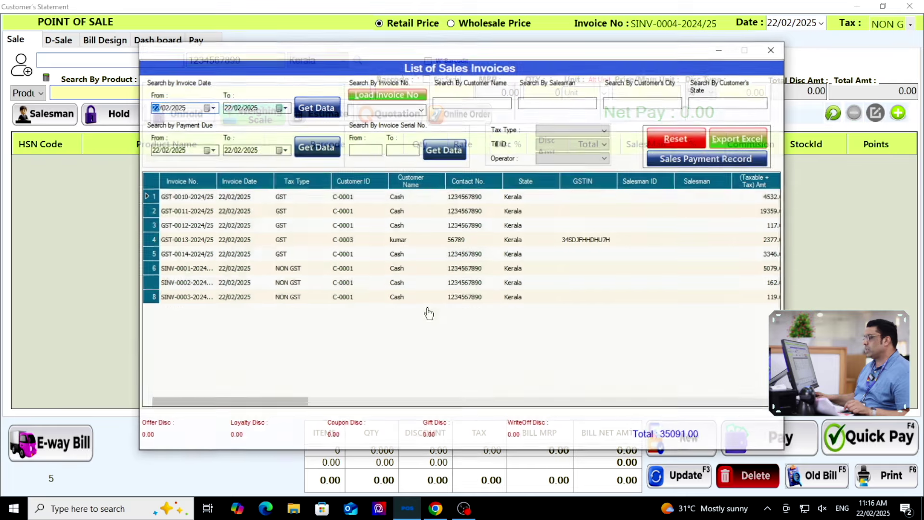
pyautogui.doubleClick(351, 303)
pyautogui.click(104, 40)
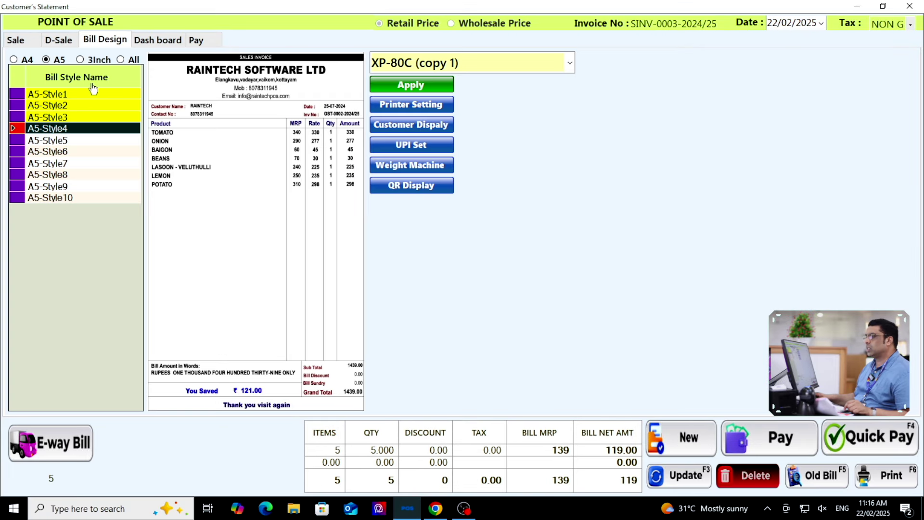
pyautogui.click(78, 141)
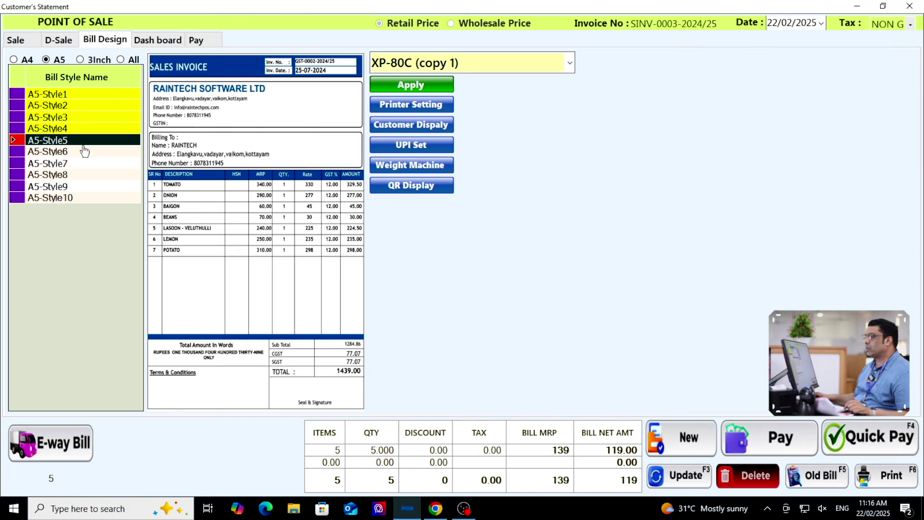
pyautogui.click(406, 87)
pyautogui.click(503, 300)
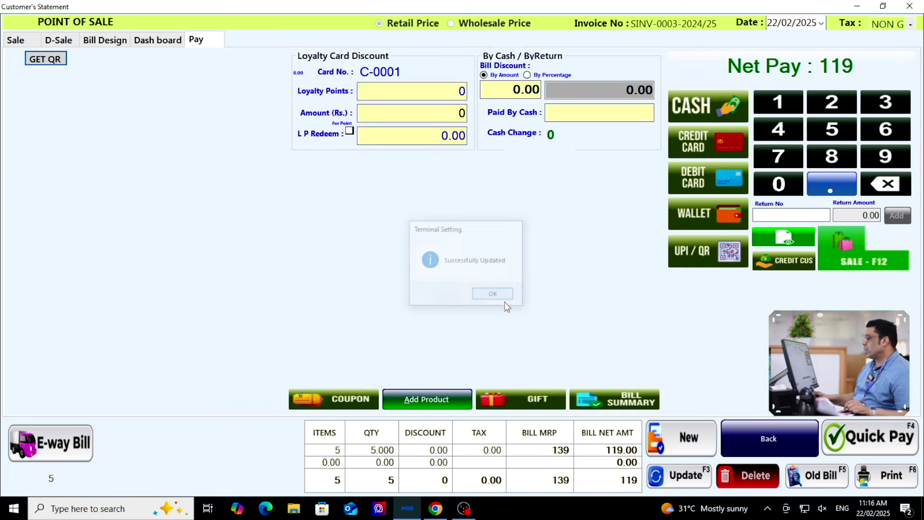
# Examine the header, billing details, items and tax totals in the A5-Style5 print preview at 300% and 200%, then return to 100% zoom
pyautogui.click(905, 479)
pyautogui.scroll(-2, 455, 391)
pyautogui.scroll(2, 472, 394)
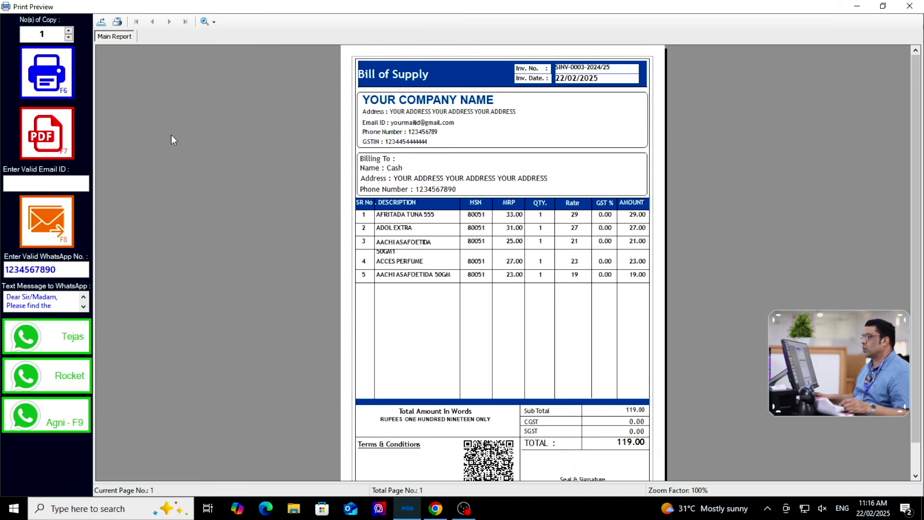
pyautogui.click(214, 23)
pyautogui.click(226, 77)
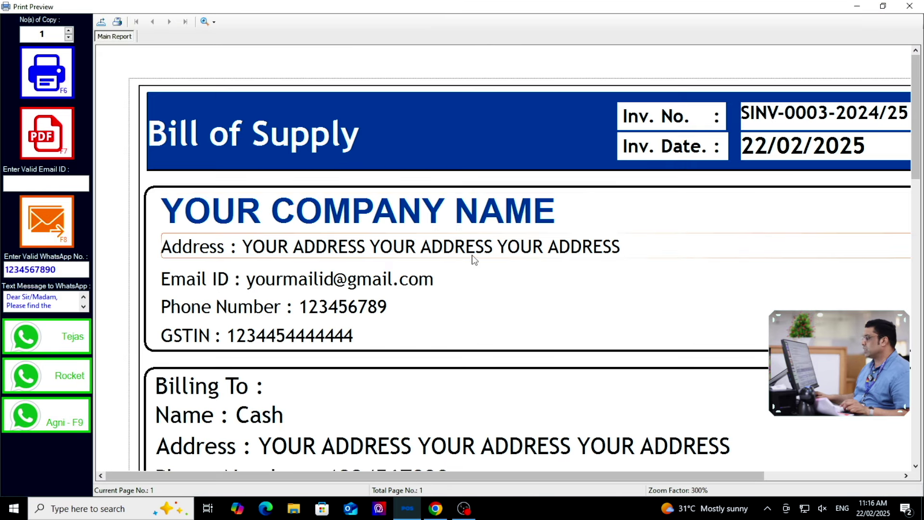
pyautogui.scroll(-5, 396, 191)
pyautogui.click(214, 22)
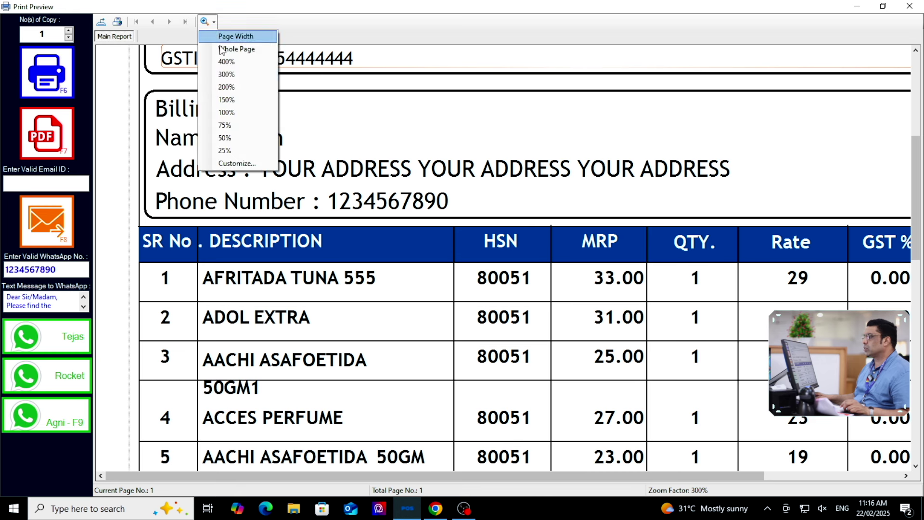
pyautogui.click(227, 87)
pyautogui.scroll(5, 574, 243)
pyautogui.scroll(-9, 575, 242)
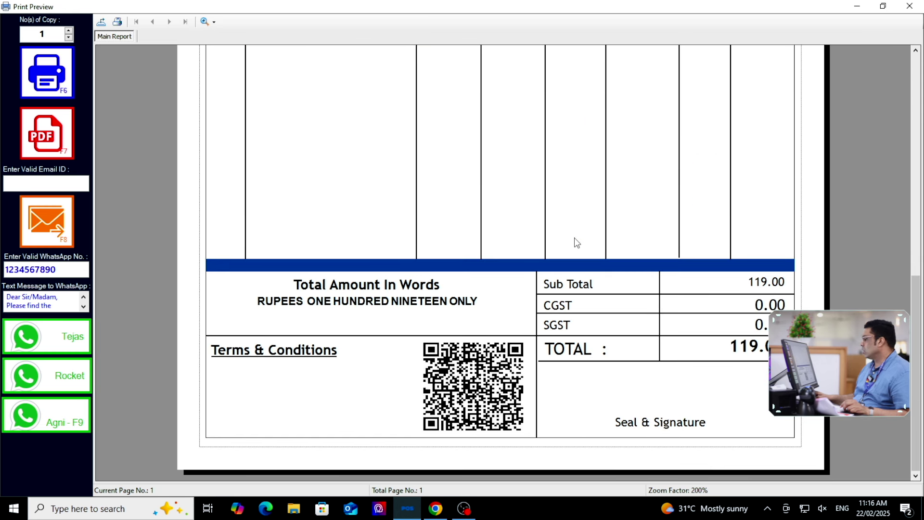
pyautogui.scroll(3, 575, 243)
pyautogui.scroll(5, 577, 242)
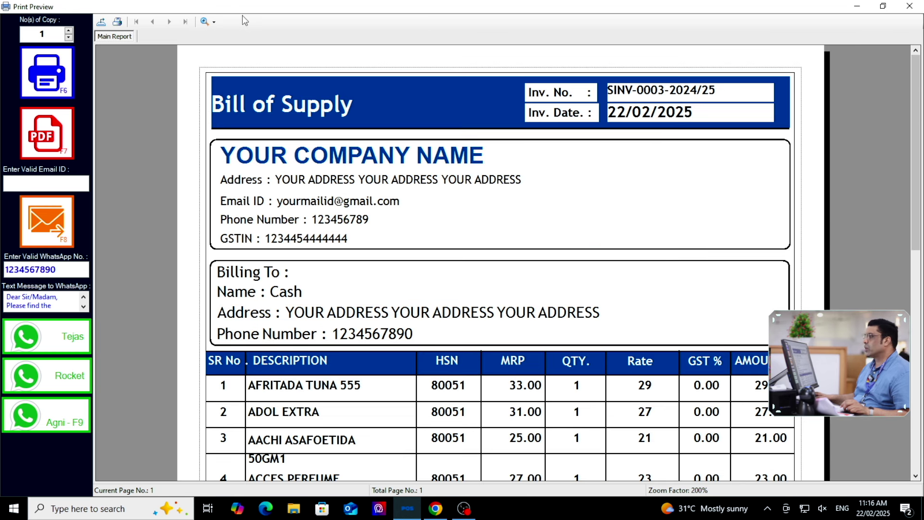
pyautogui.click(207, 23)
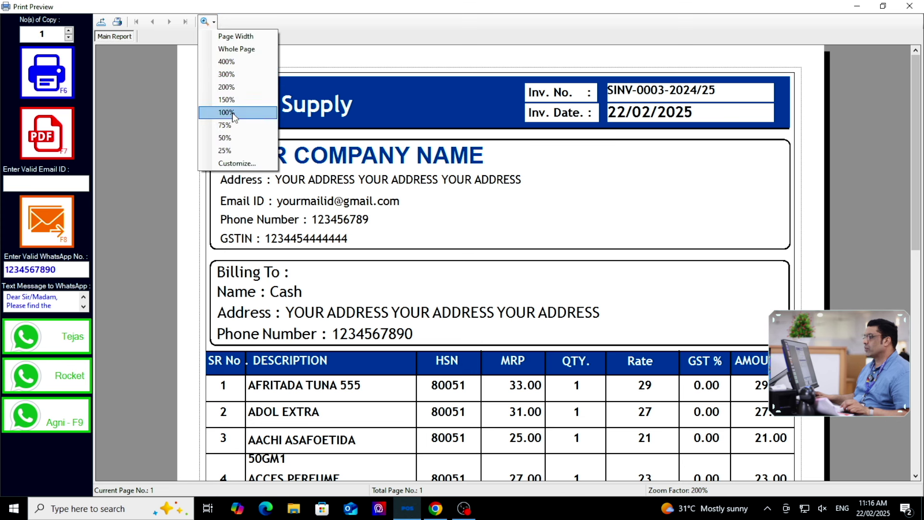
pyautogui.click(229, 113)
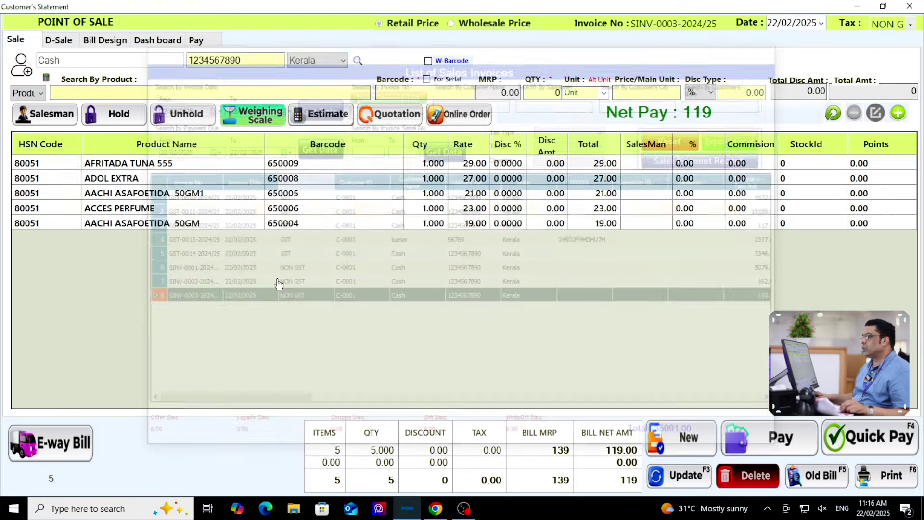
# Apply the A5-Style6 bill design for the reloaded NON GST invoice
pyautogui.click(105, 41)
pyautogui.click(77, 152)
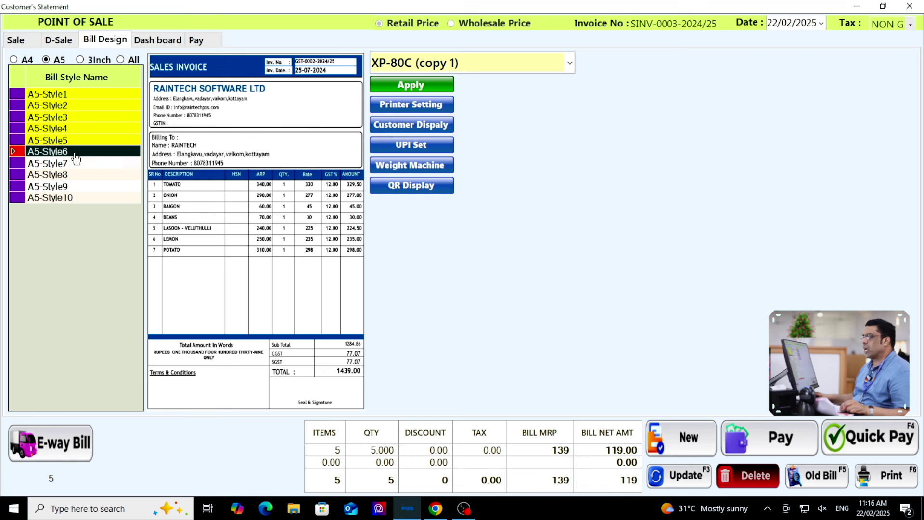
pyautogui.click(389, 83)
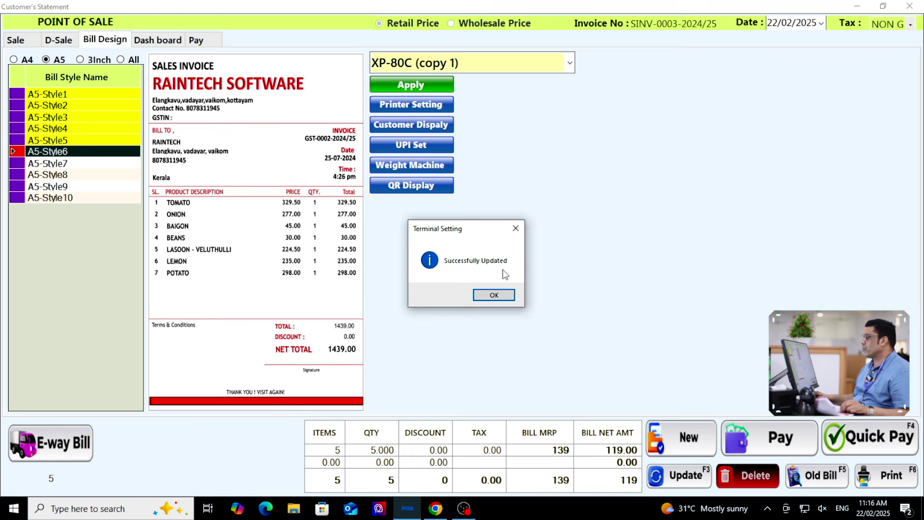
pyautogui.click(501, 297)
# Review the invoice's A5-Style6 print preview, including the logo area and net total, and close the preview
pyautogui.click(887, 453)
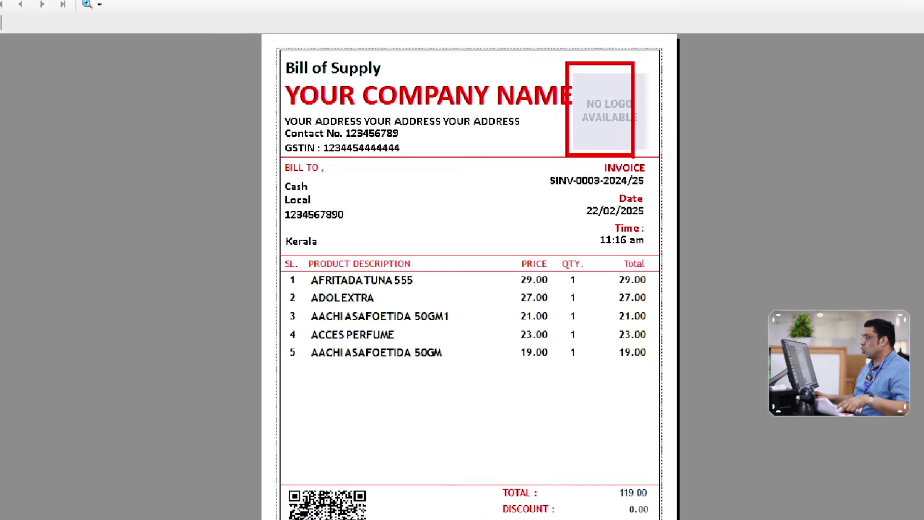
pyautogui.scroll(-1, 613, 154)
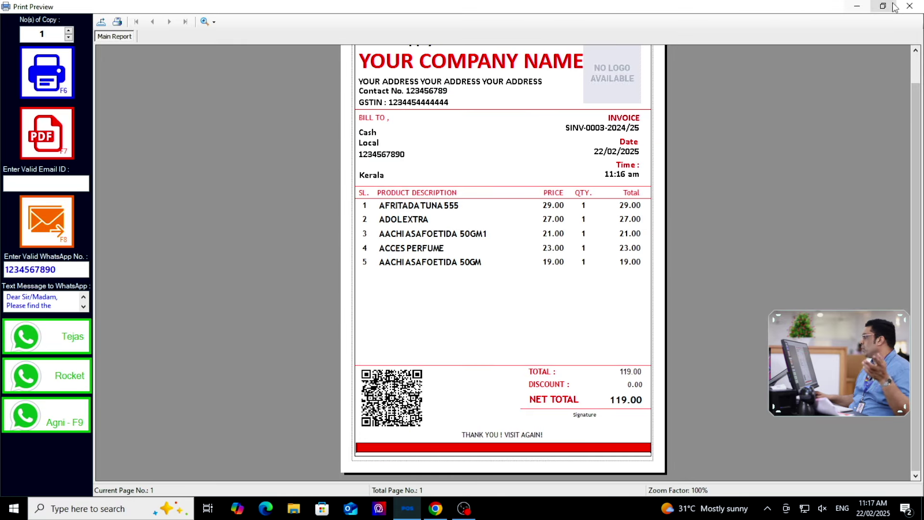
pyautogui.click(910, 7)
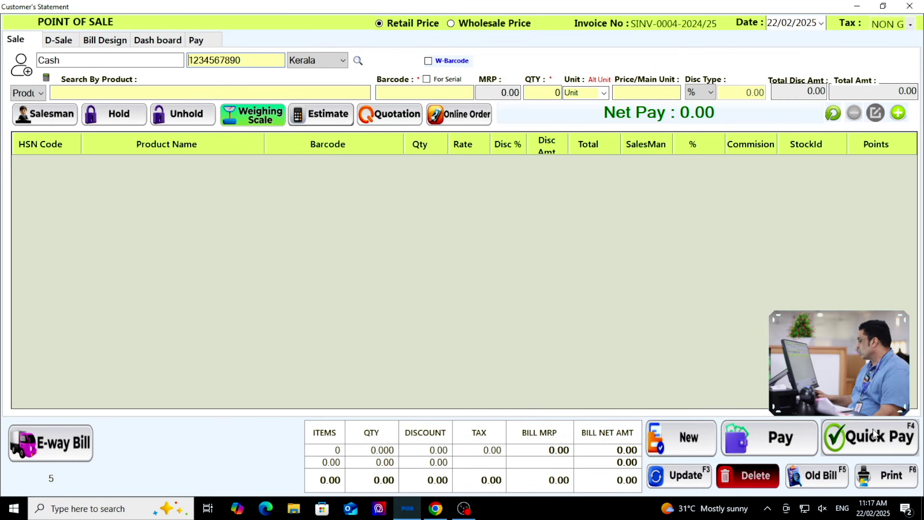
# Load the latest NON GST invoice from the old bills and apply the A5-Style7 bill design
pyautogui.click(832, 490)
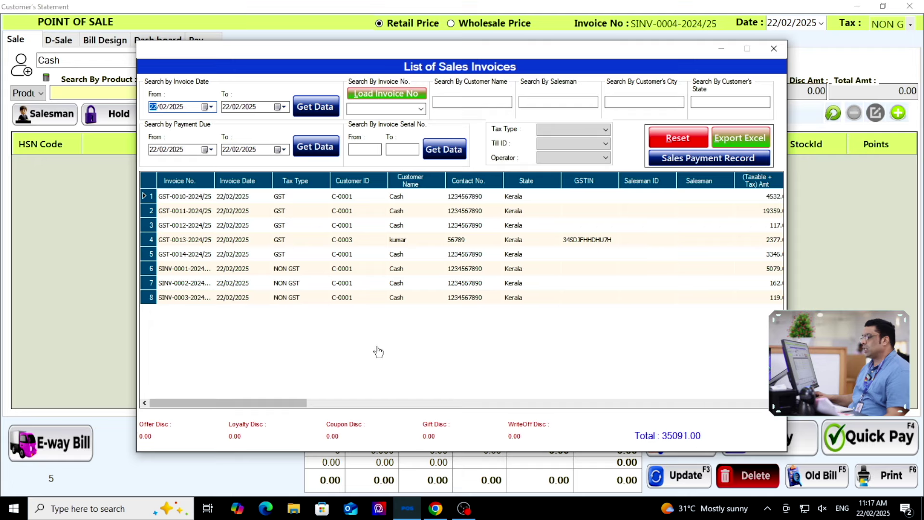
pyautogui.doubleClick(295, 302)
pyautogui.click(94, 40)
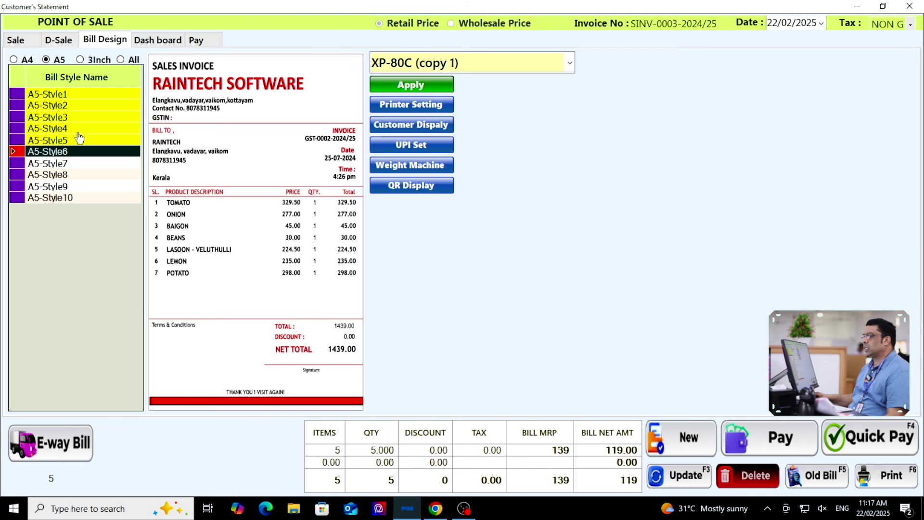
pyautogui.click(71, 164)
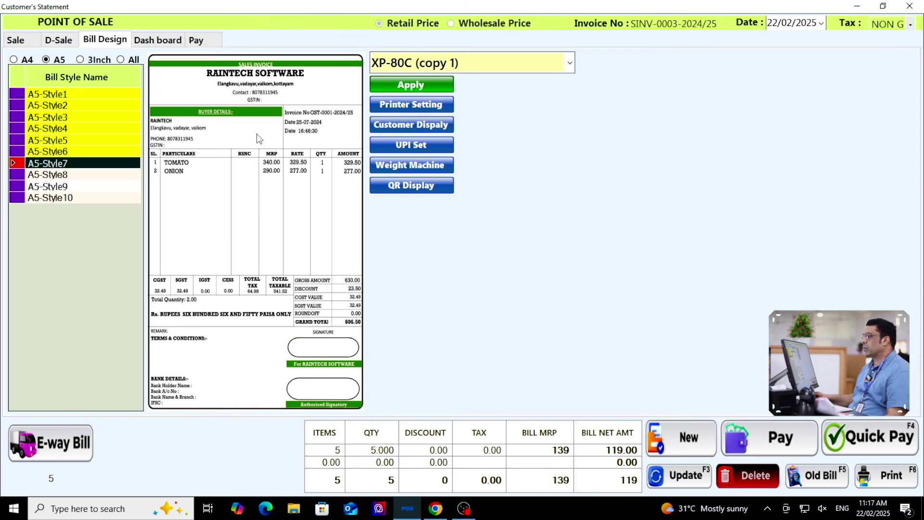
pyautogui.click(412, 87)
pyautogui.click(499, 296)
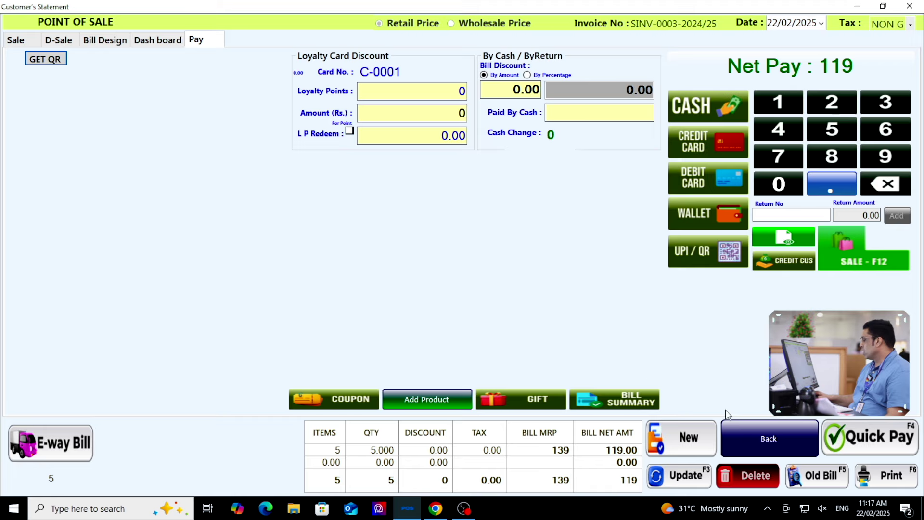
# Examine the invoice's A5-Style7 print preview from header to bank details at 200% and 150% zoom, then close the preview
pyautogui.click(899, 482)
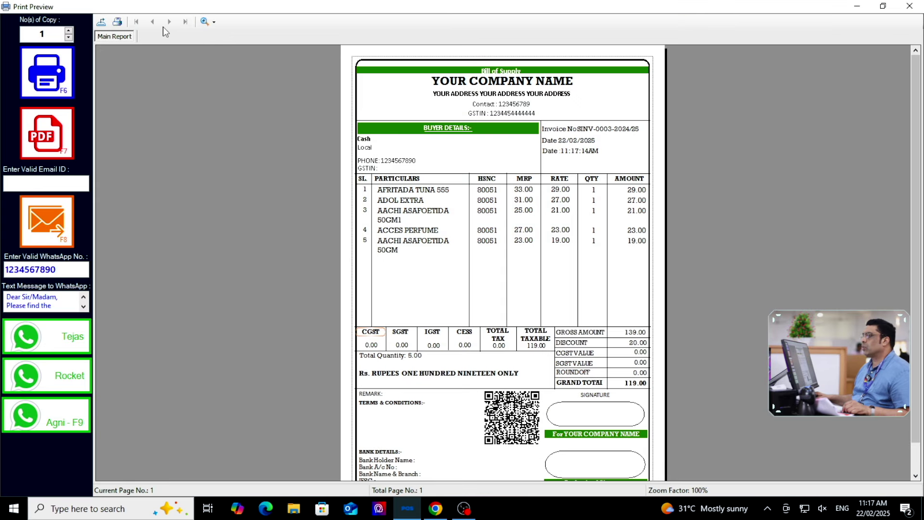
pyautogui.click(211, 26)
pyautogui.click(251, 88)
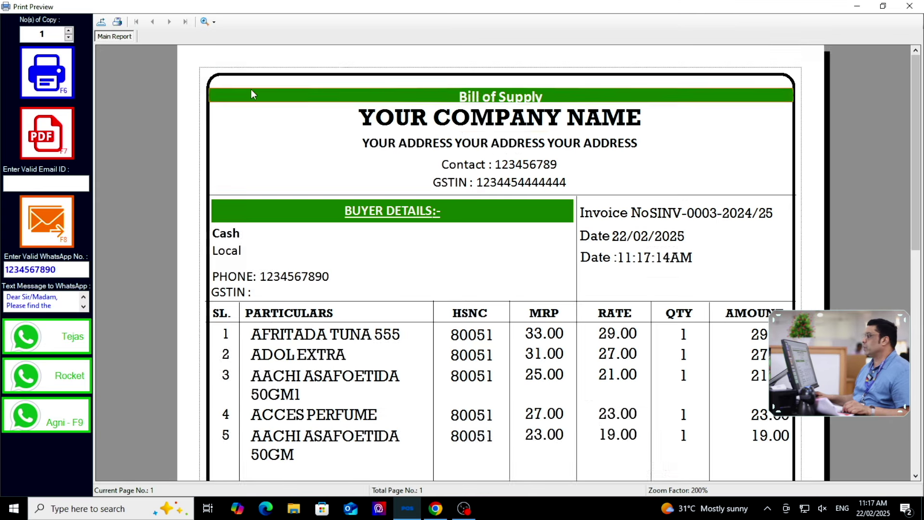
pyautogui.click(461, 124)
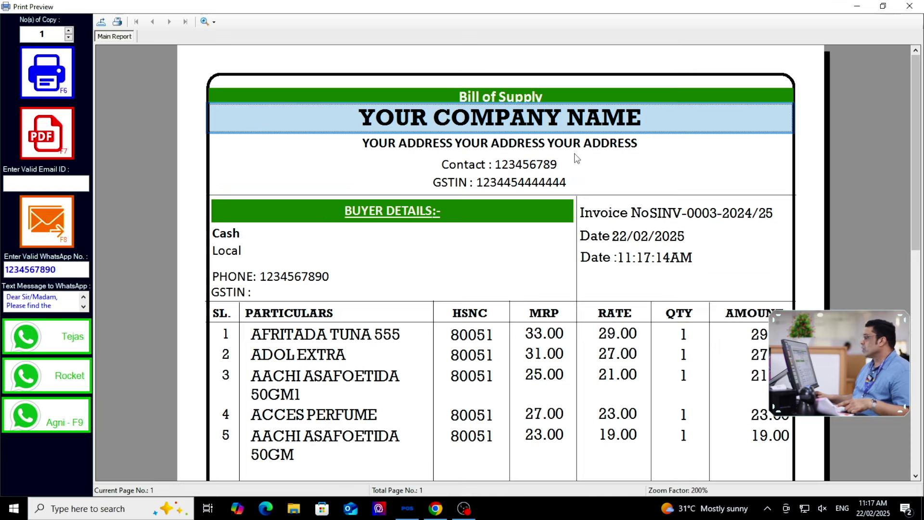
pyautogui.scroll(-10, 547, 197)
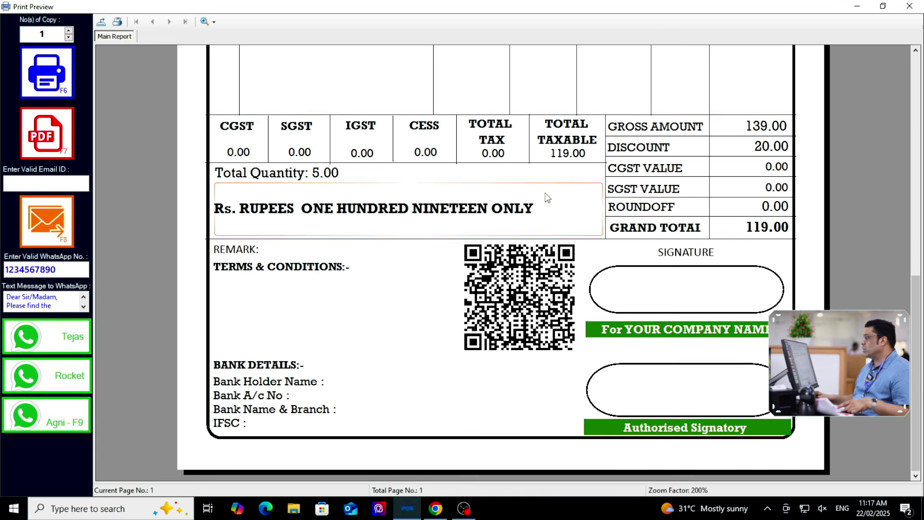
pyautogui.scroll(10, 547, 197)
pyautogui.click(212, 21)
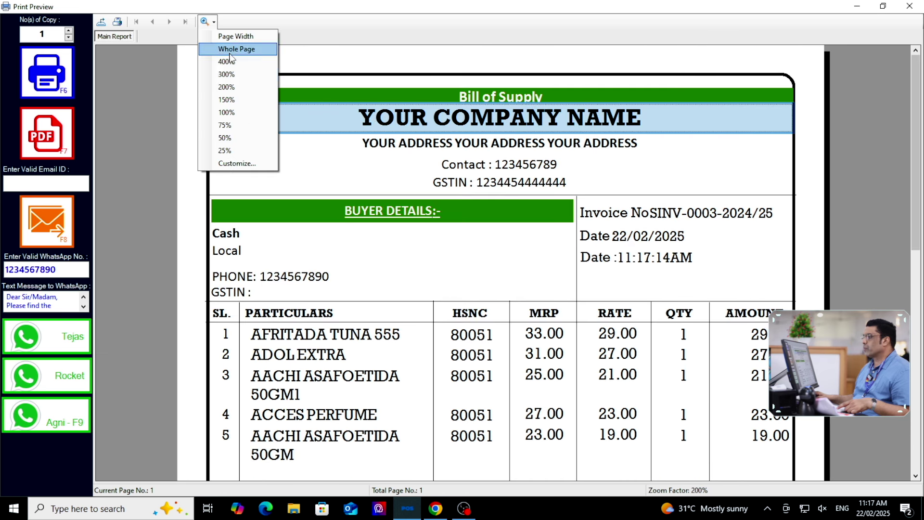
pyautogui.click(242, 87)
pyautogui.click(211, 22)
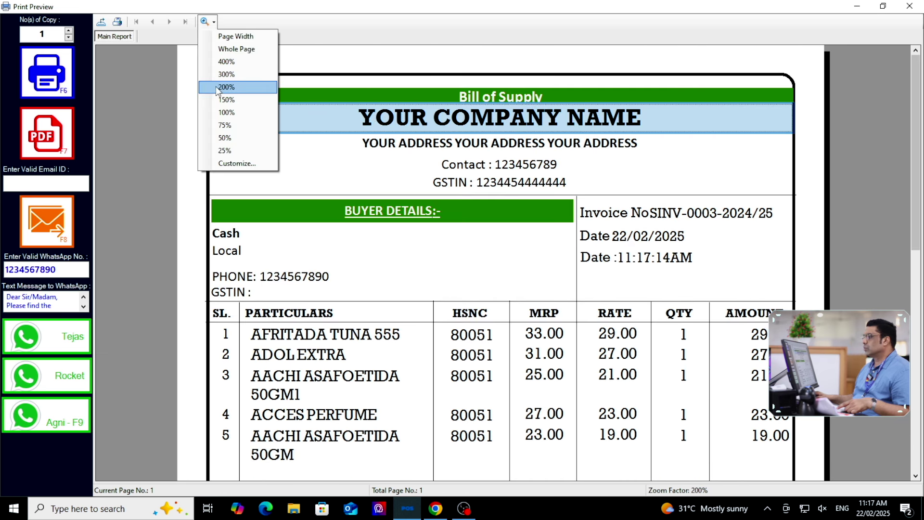
pyautogui.click(224, 100)
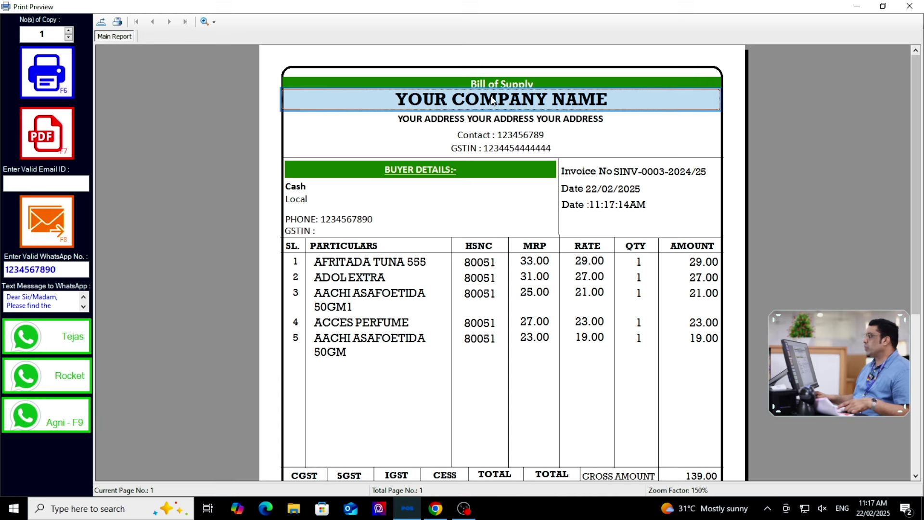
pyautogui.click(912, 7)
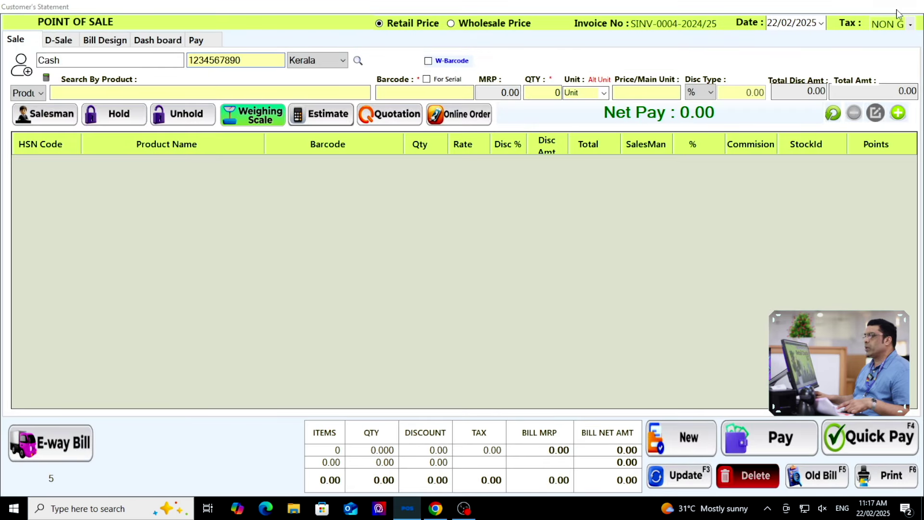
# Change the company name to OLIVE SHOP in the Company Master and save the record
pyautogui.click(910, 6)
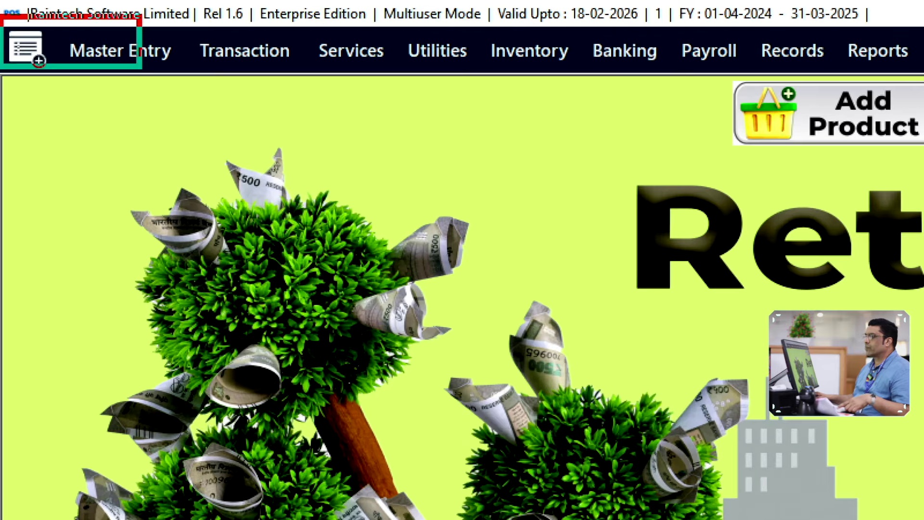
pyautogui.click(60, 25)
pyautogui.click(63, 43)
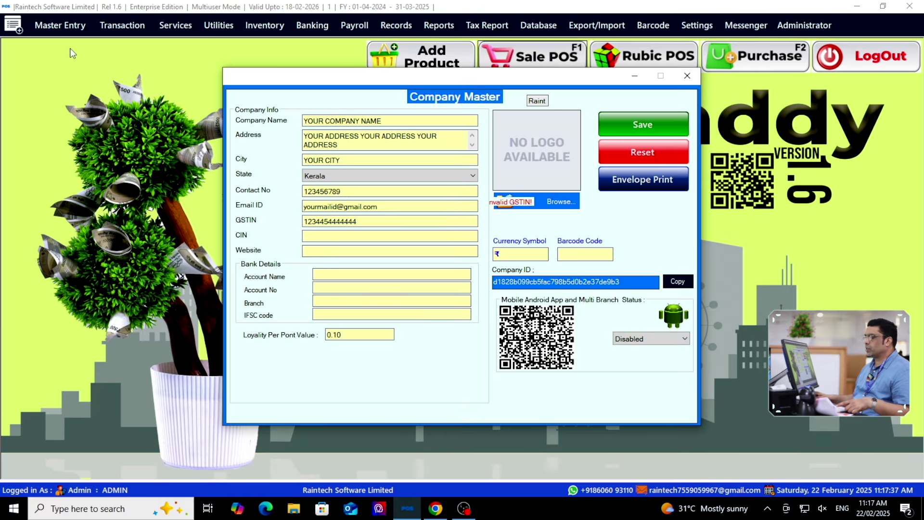
pyautogui.moveTo(398, 124); pyautogui.dragTo(207, 111)
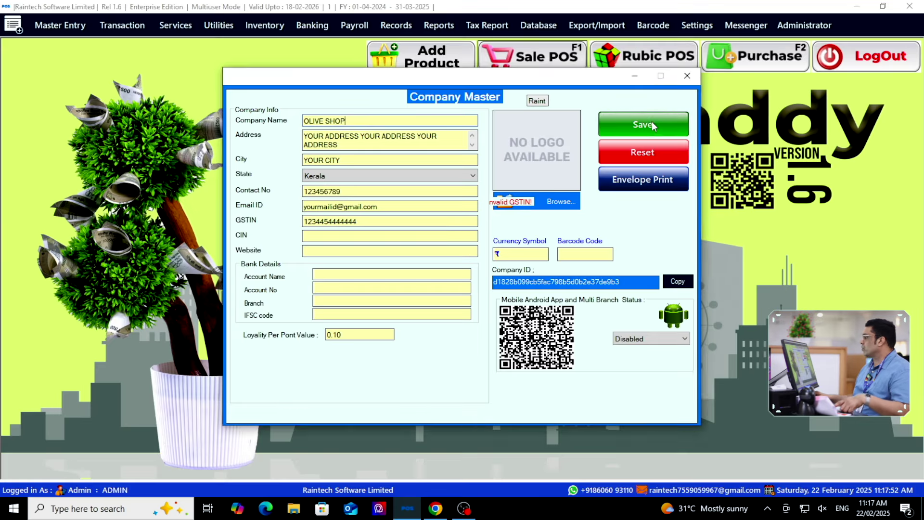
pyautogui.click(652, 124)
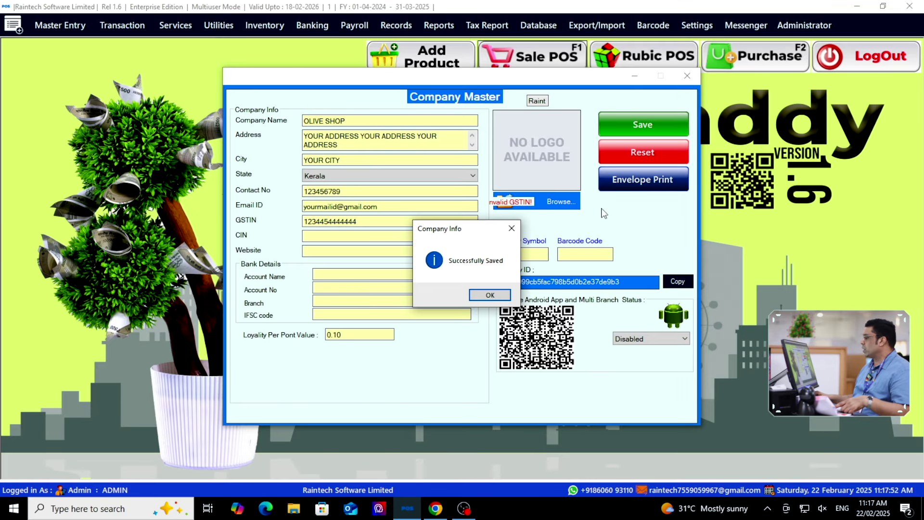
pyautogui.click(490, 295)
pyautogui.click(688, 76)
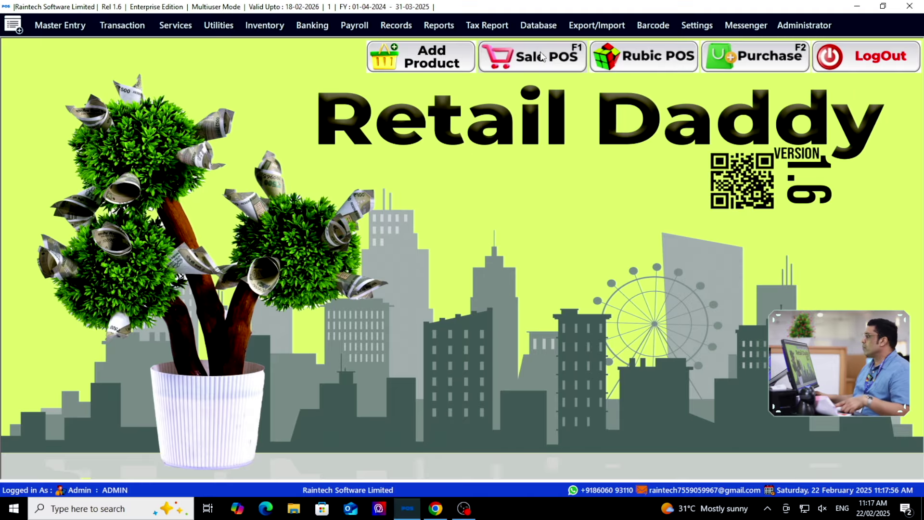
# Reopen the sale POS, load the latest NON GST invoice and view its print preview with the new company name
pyautogui.click(554, 62)
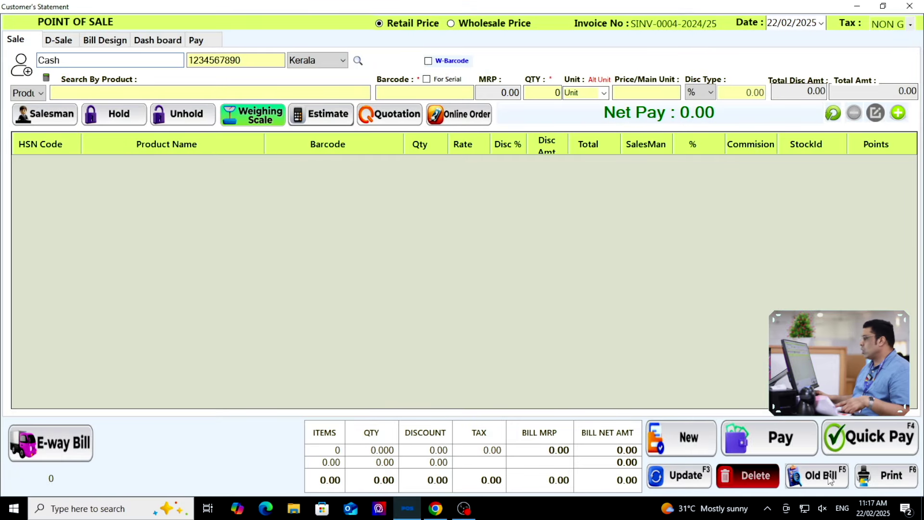
pyautogui.click(830, 480)
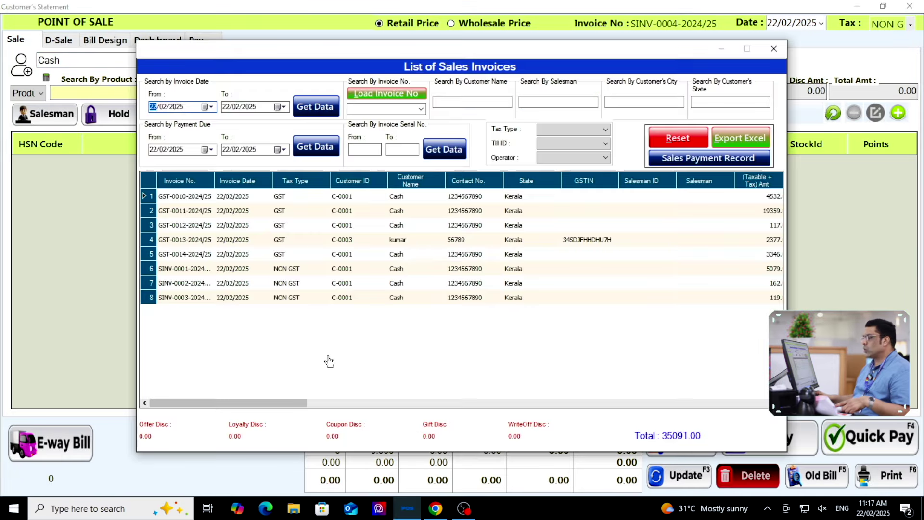
pyautogui.doubleClick(304, 299)
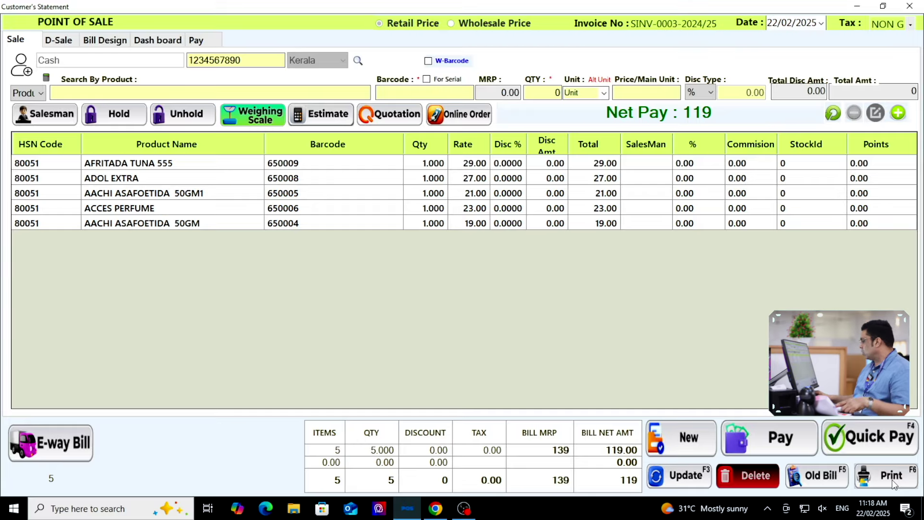
pyautogui.click(891, 479)
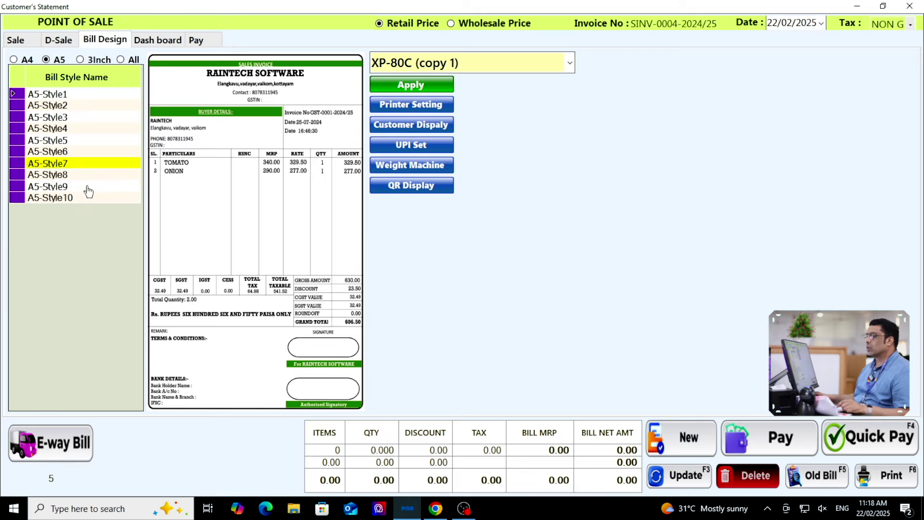
# Apply the A5-Style8 bill design
pyautogui.click(90, 181)
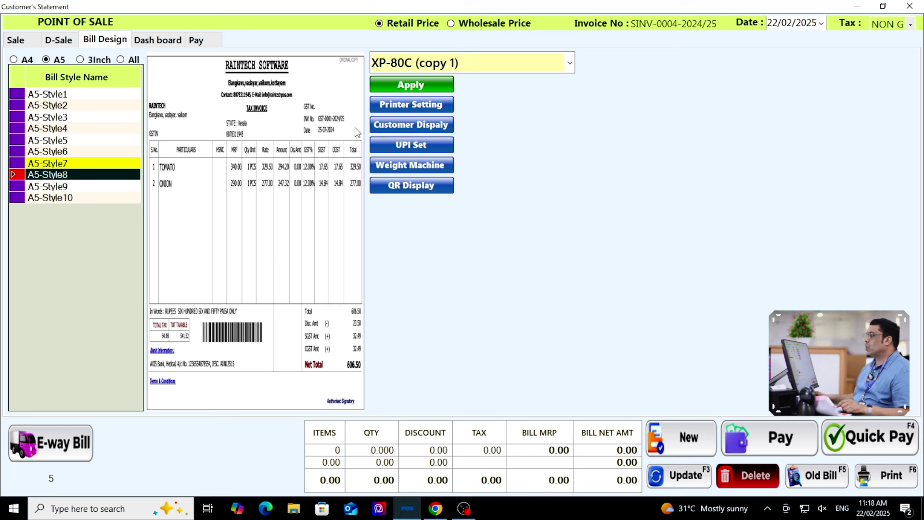
pyautogui.click(410, 86)
pyautogui.click(506, 296)
# Reload the latest NON GST invoice, review its A5-Style8 print preview and close the preview
pyautogui.click(778, 440)
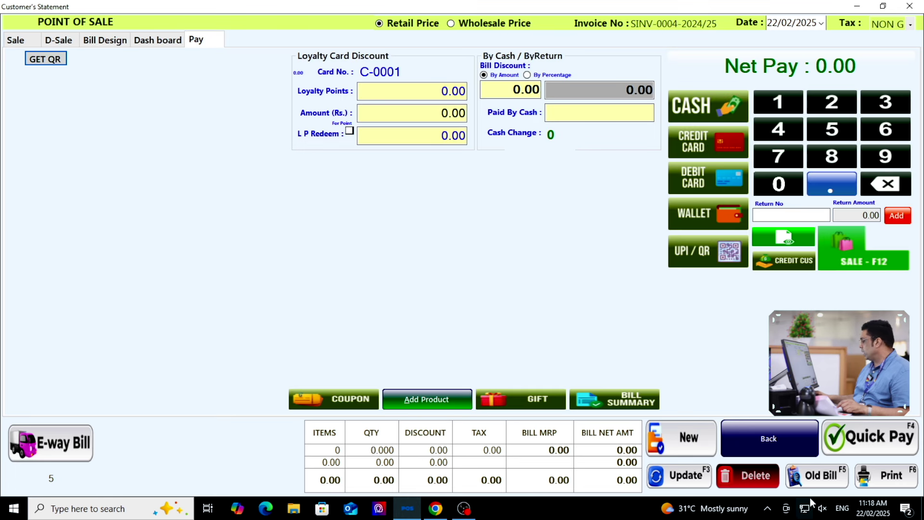
pyautogui.click(691, 442)
pyautogui.click(817, 476)
pyautogui.doubleClick(262, 298)
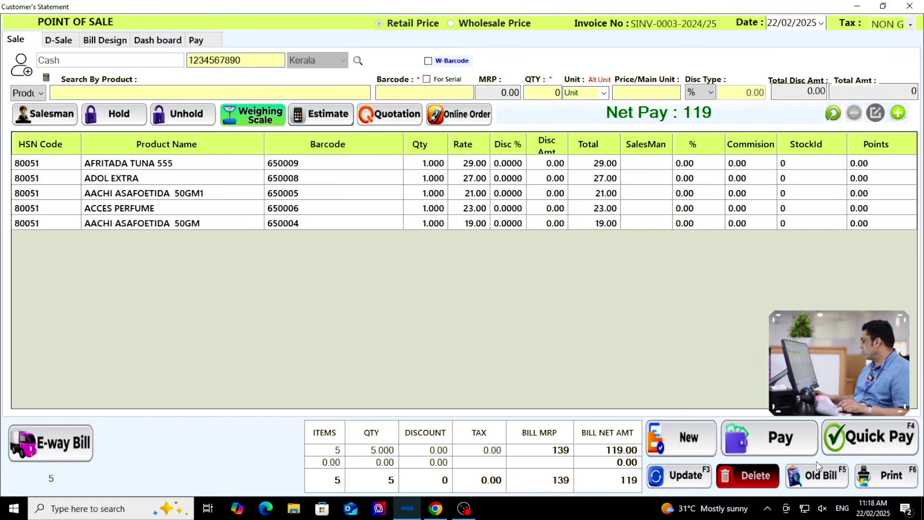
pyautogui.press('F6')
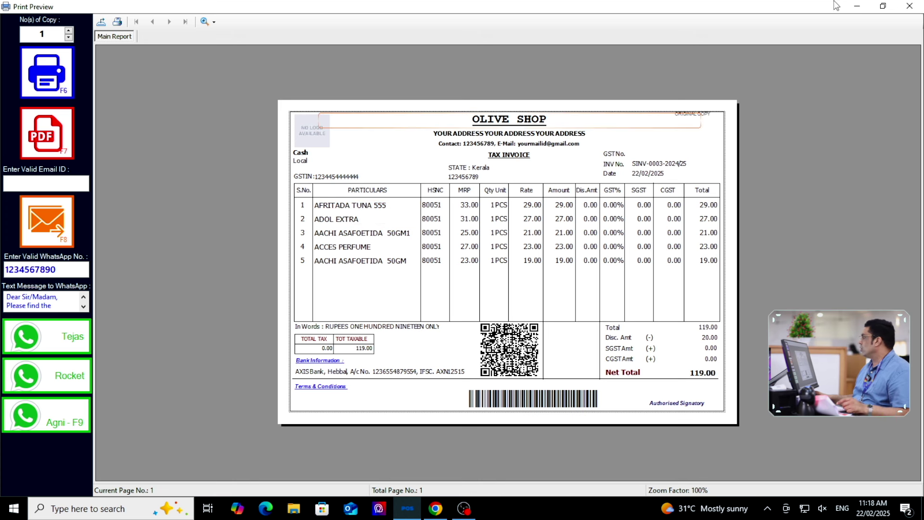
pyautogui.click(909, 7)
# Apply the A5-Style9 bill design
pyautogui.click(104, 42)
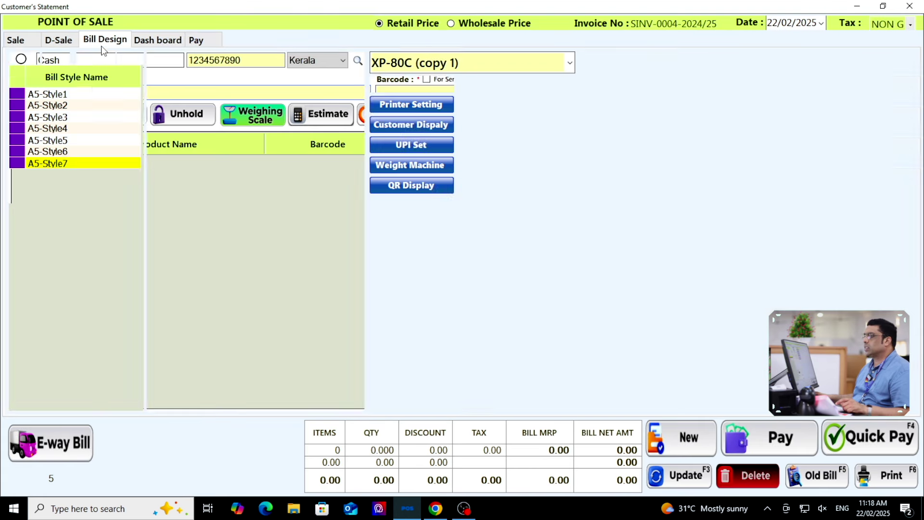
pyautogui.click(91, 175)
pyautogui.click(86, 188)
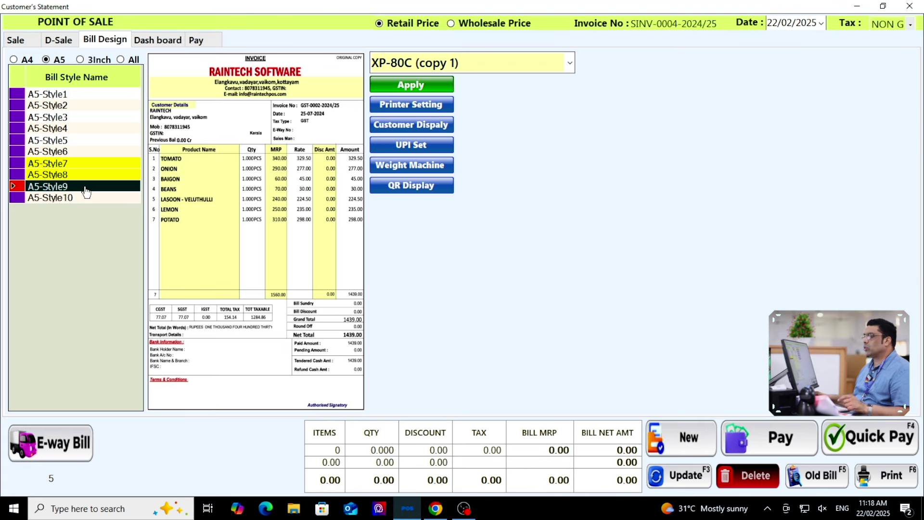
pyautogui.click(408, 88)
pyautogui.click(495, 295)
# Load the latest NON GST invoice from the old bills and open its A5-Style9 print preview
pyautogui.click(765, 446)
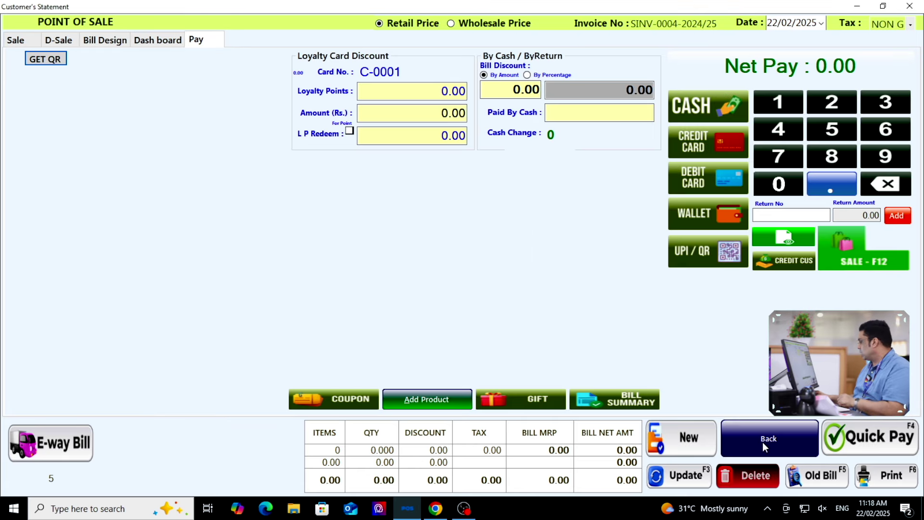
pyautogui.click(837, 481)
pyautogui.doubleClick(355, 301)
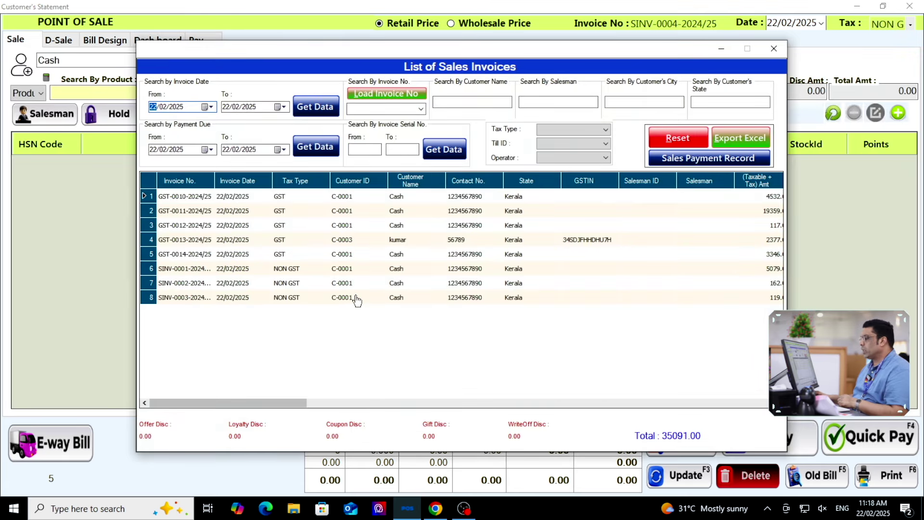
pyautogui.click(894, 479)
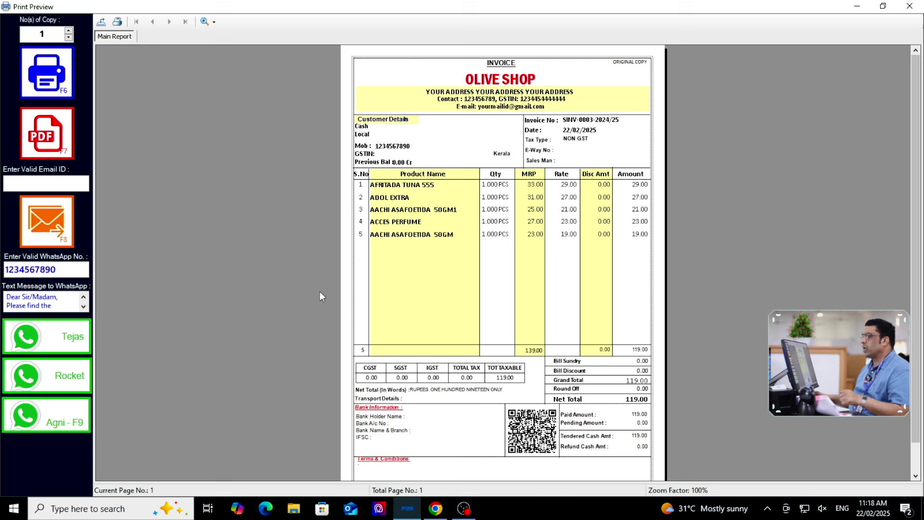
# Examine the A5-Style9 preview's header, customer details, items, tax summary and payment amounts at 200% zoom
pyautogui.click(212, 27)
pyautogui.click(226, 89)
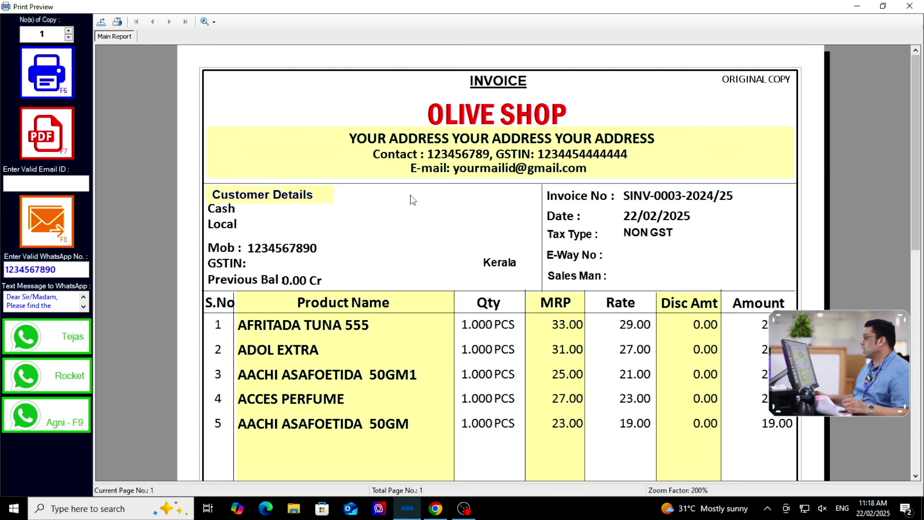
pyautogui.scroll(-10, 602, 245)
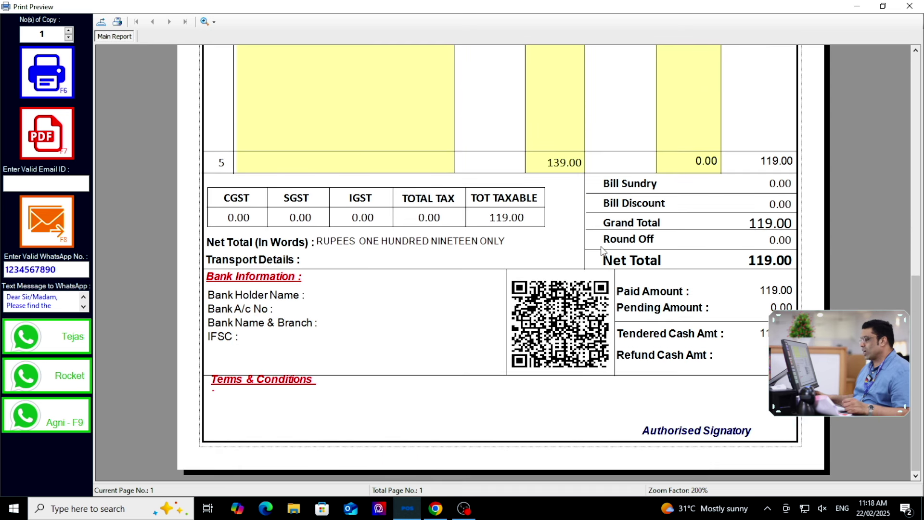
pyautogui.scroll(8, 603, 248)
pyautogui.scroll(2, 603, 250)
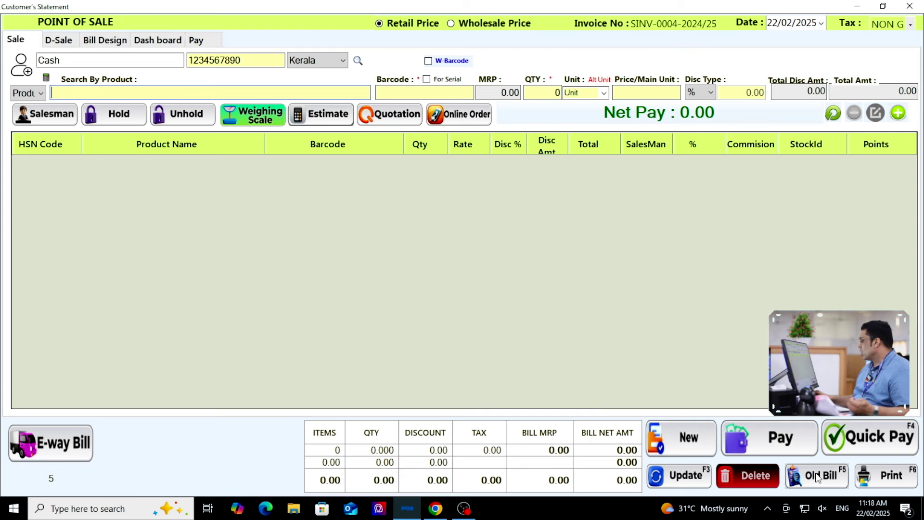
# Reload the latest NON GST invoice and apply the A5-Style10 bill design
pyautogui.click(816, 476)
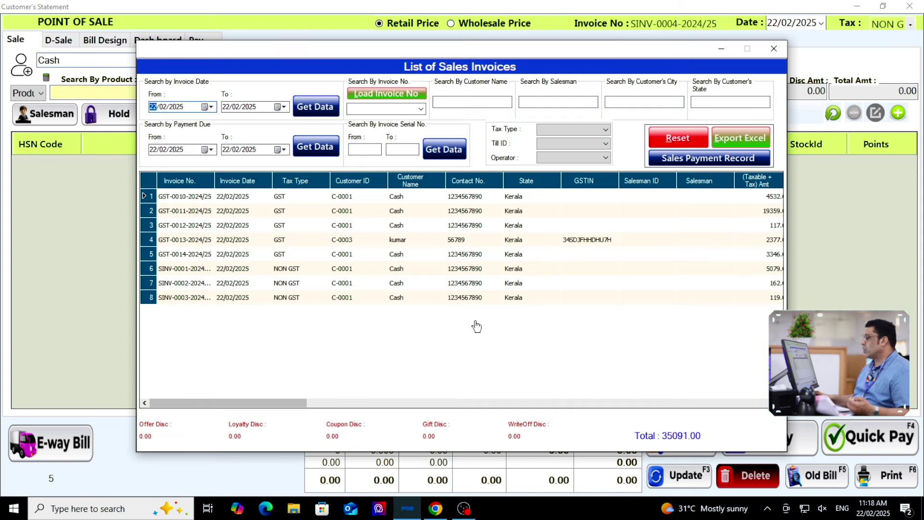
pyautogui.doubleClick(473, 301)
pyautogui.click(106, 41)
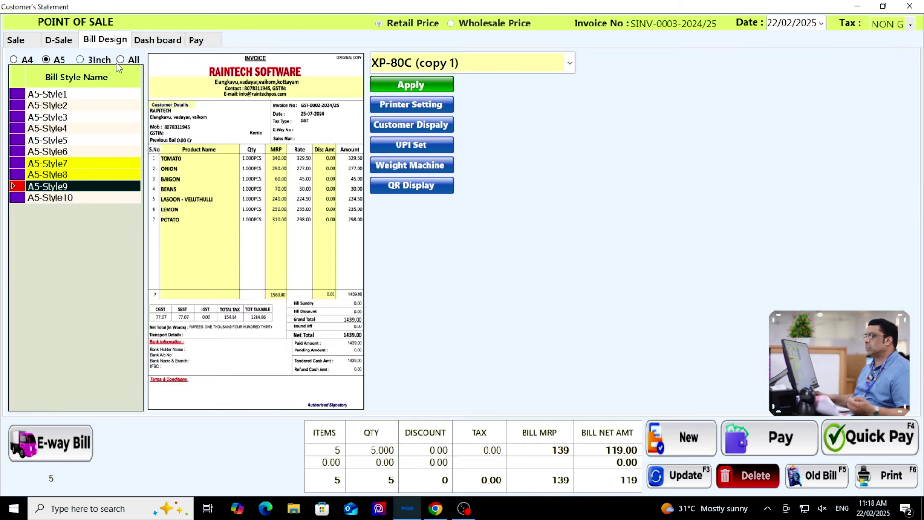
pyautogui.click(91, 198)
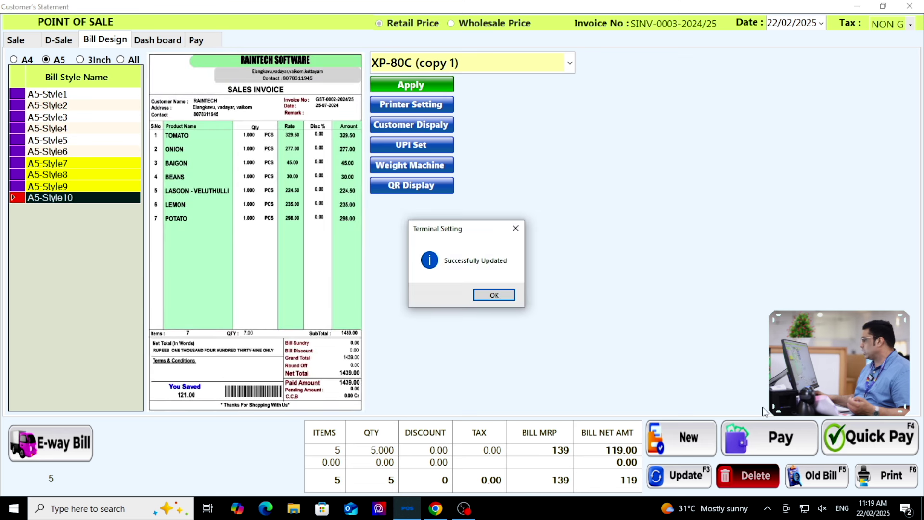
pyautogui.click(494, 296)
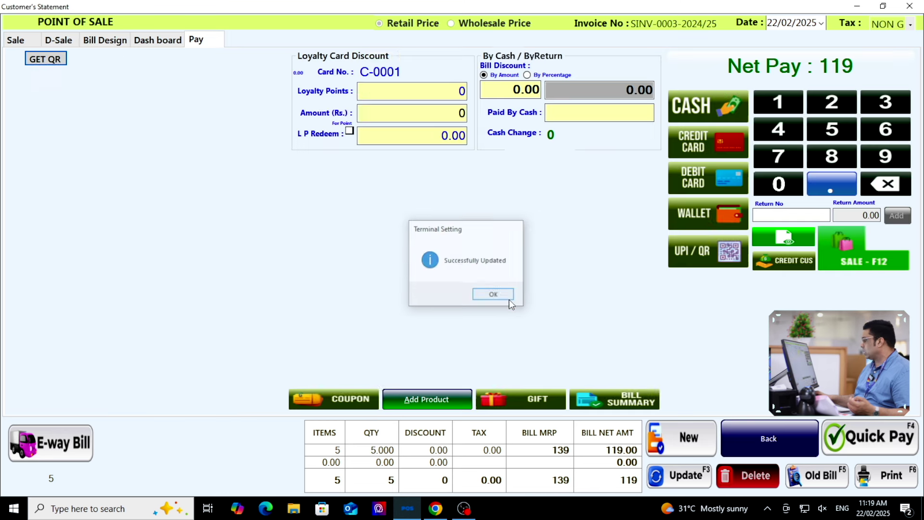
# Review the invoice's A5-Style10 print preview from the header to the savings and payment amounts, and close the preview
pyautogui.click(893, 476)
pyautogui.scroll(-1, 546, 231)
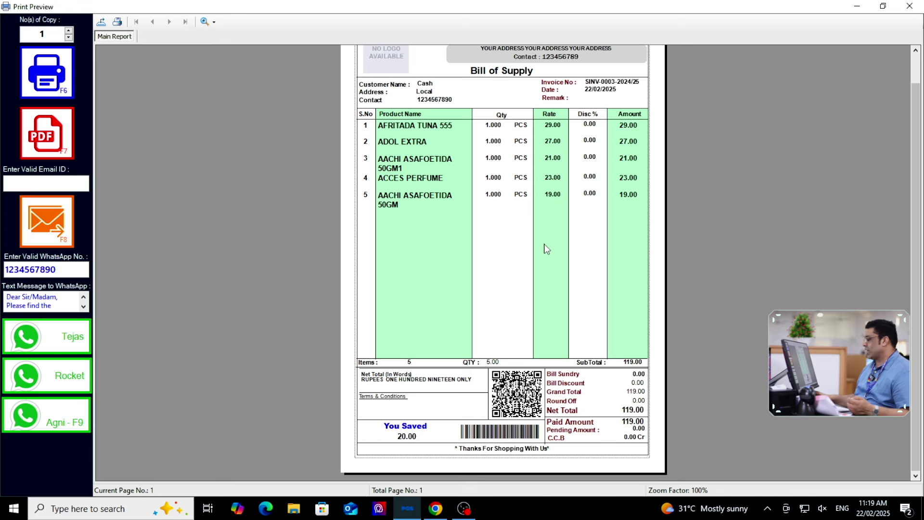
pyautogui.scroll(1, 449, 262)
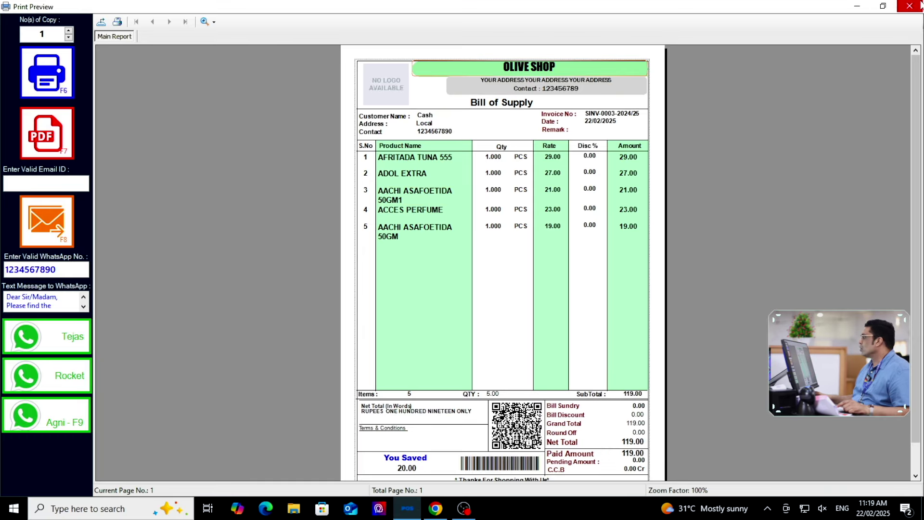
pyautogui.click(911, 6)
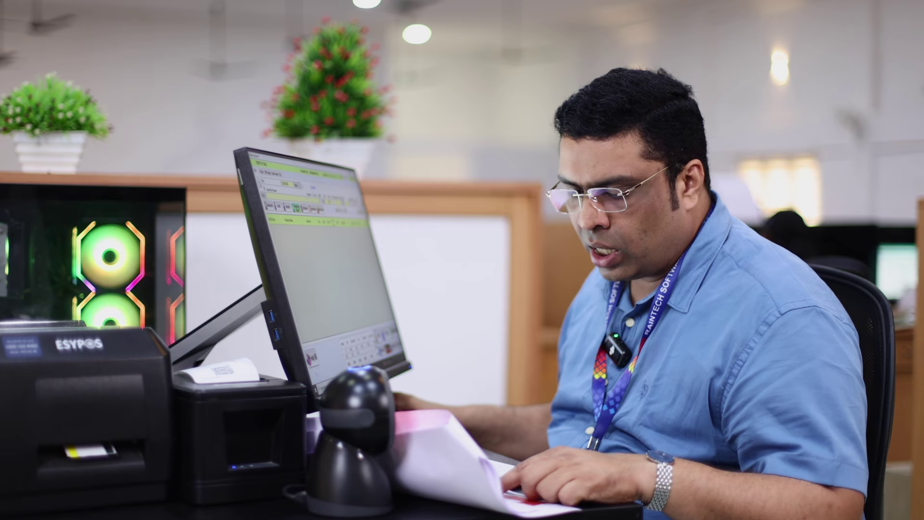